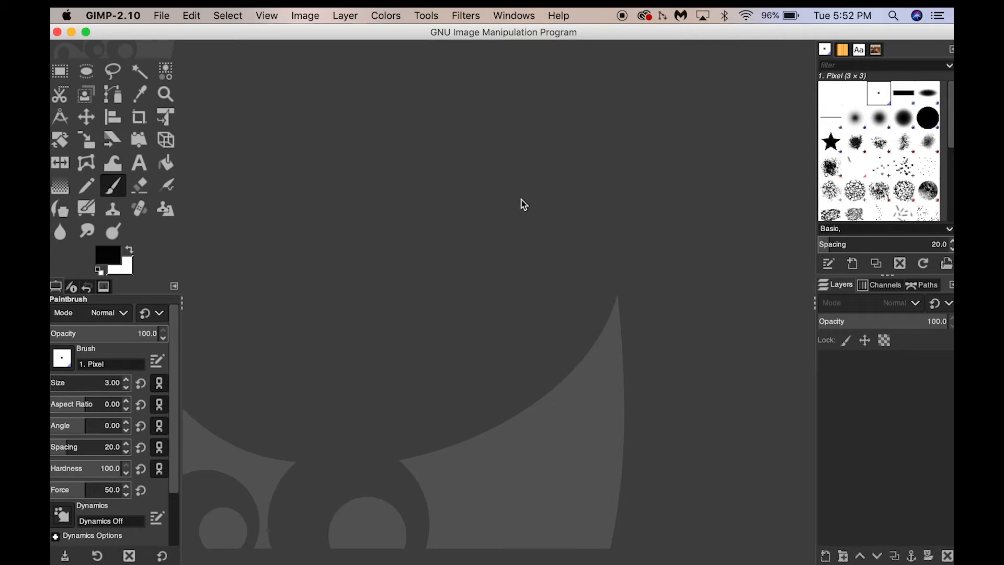
click(161, 16)
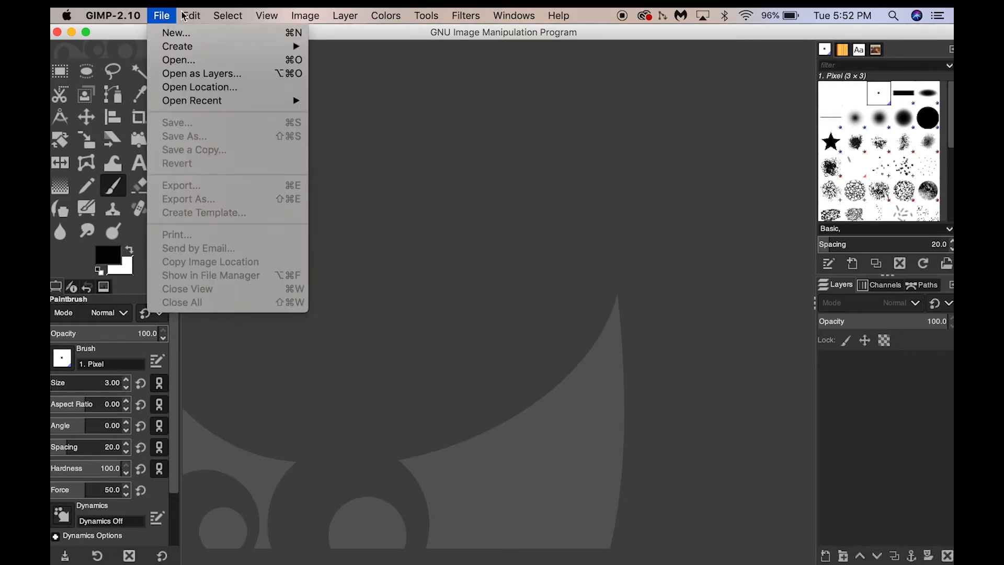
mouse_move(191, 16)
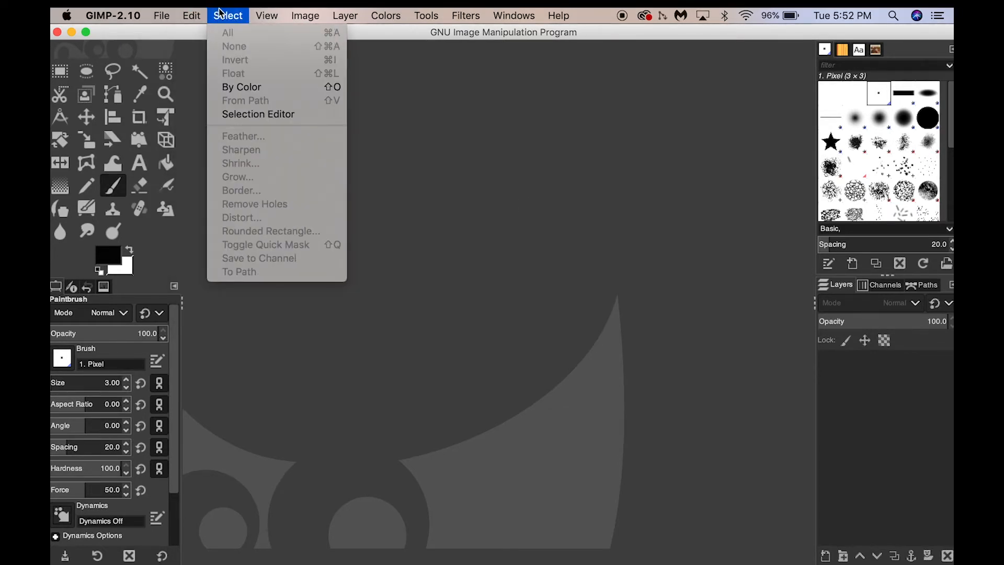
mouse_move(267, 17)
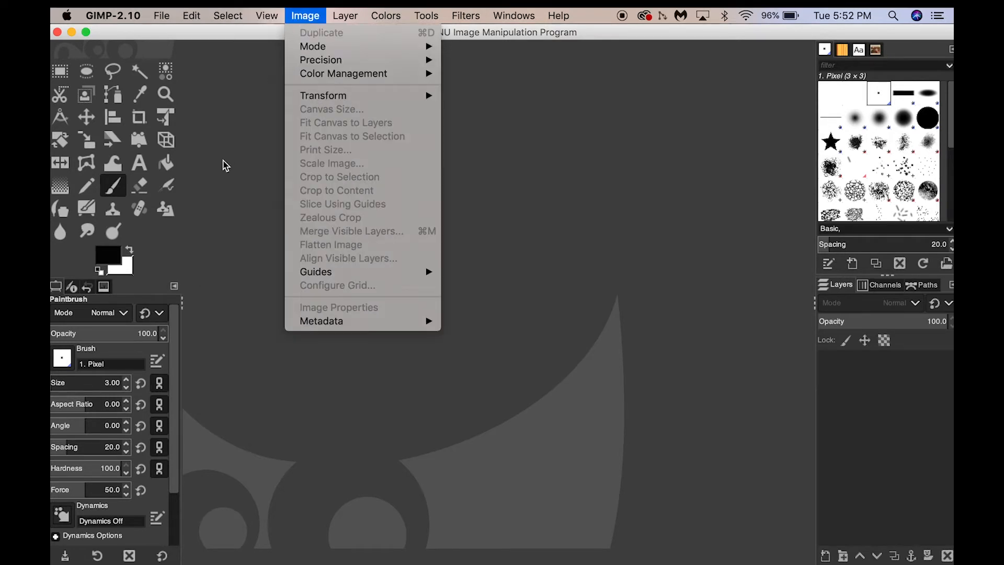
click(223, 184)
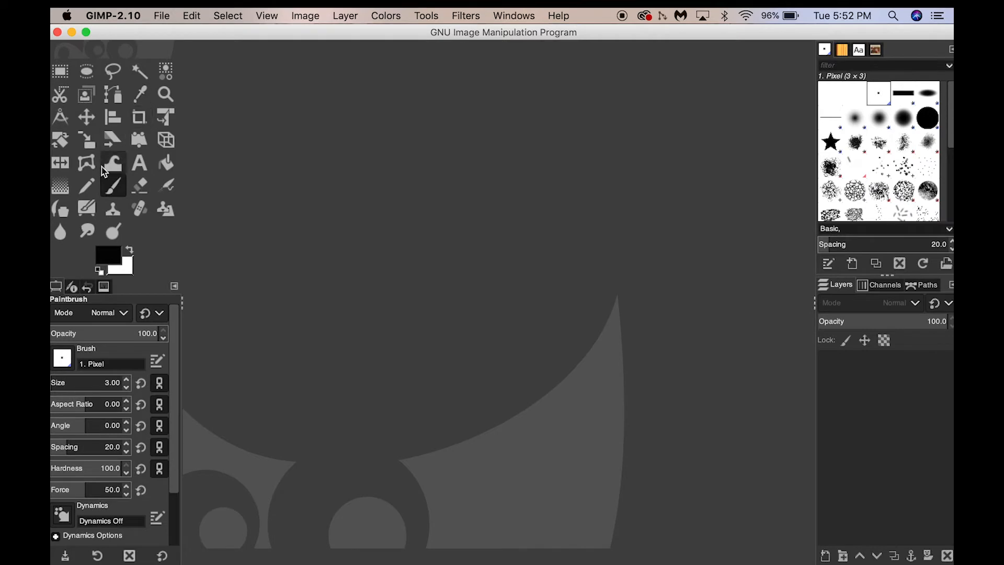
Compare the tool options of the Pencil and the Paintbrush, ending with the Paintbrush active.
click(90, 188)
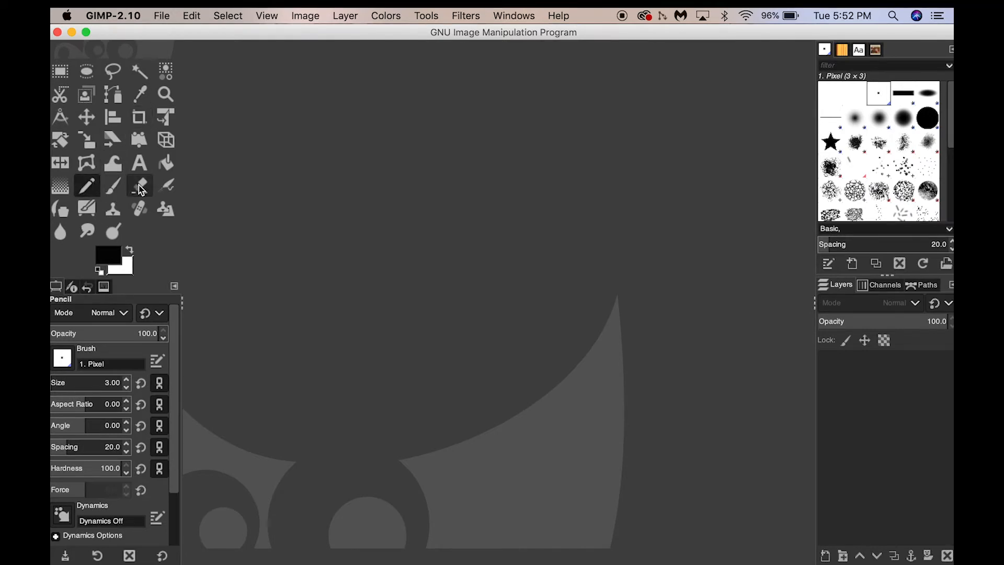
click(114, 187)
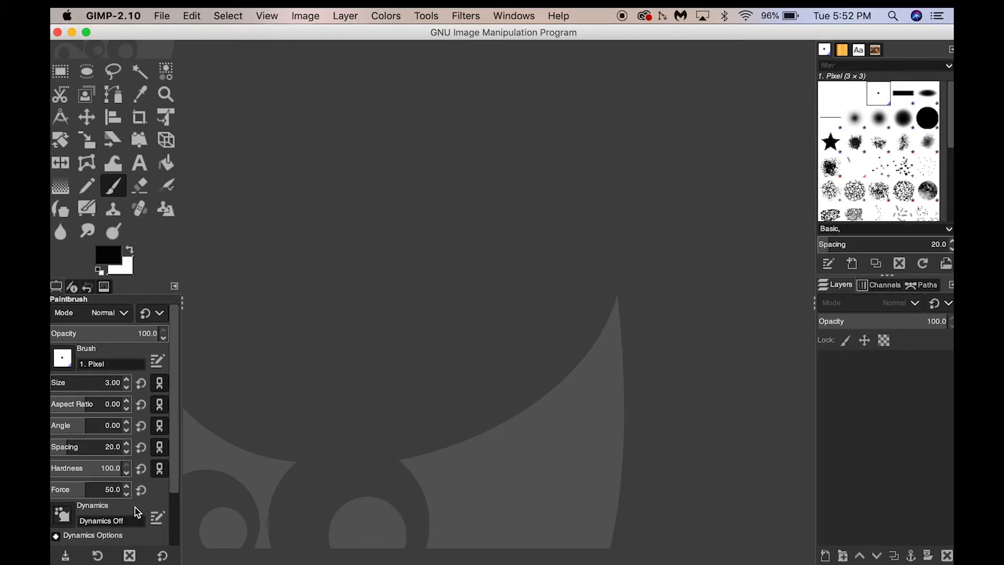
click(86, 186)
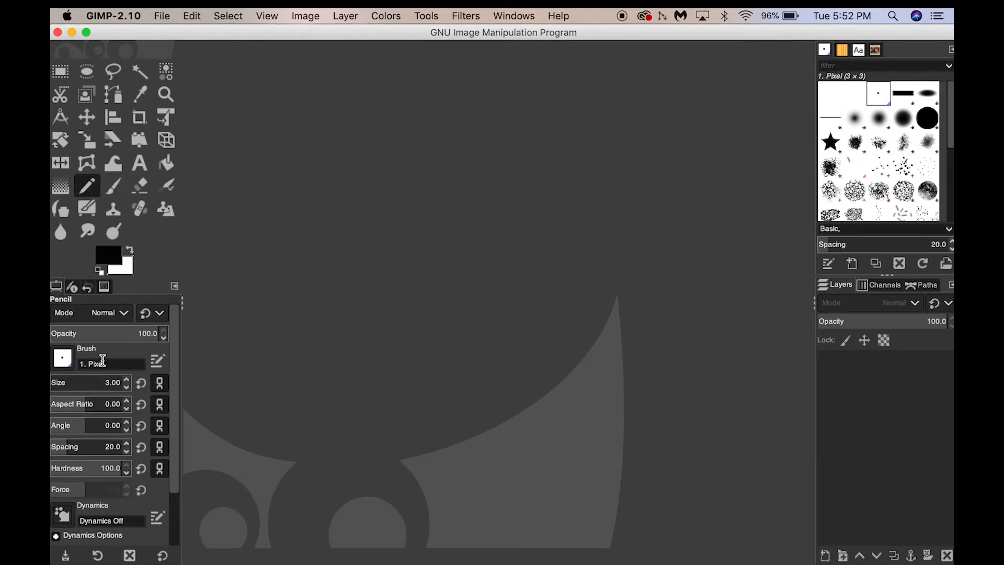
click(119, 183)
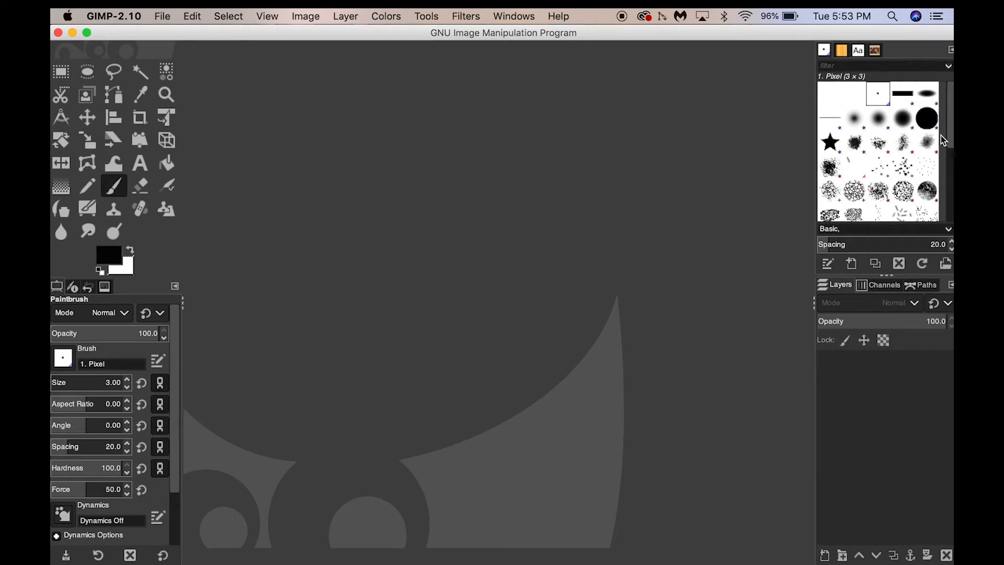
Look through the whole collection of available brush presets and return to its beginning.
scroll(951, 206, down, 5)
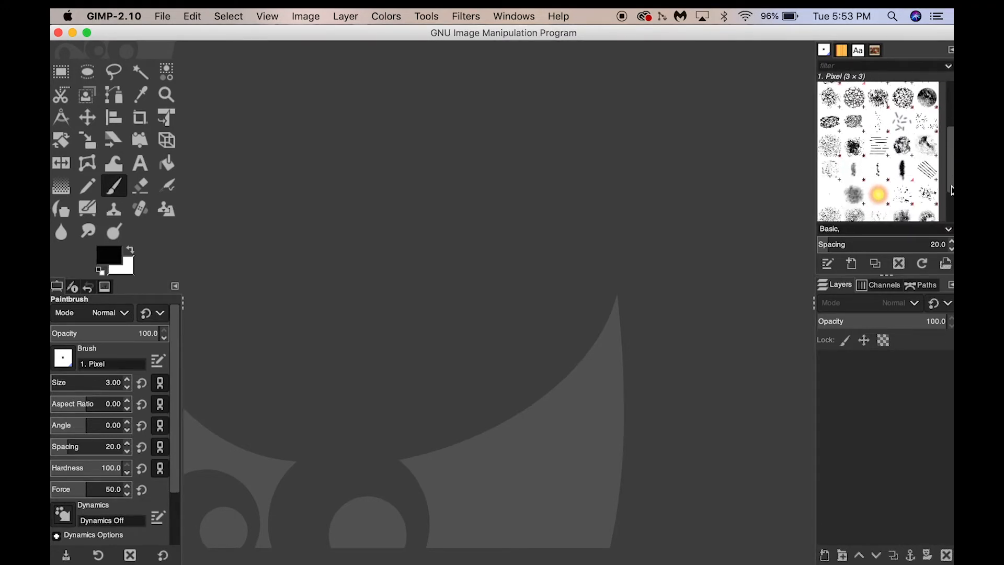
drag(952, 206, 952, 217)
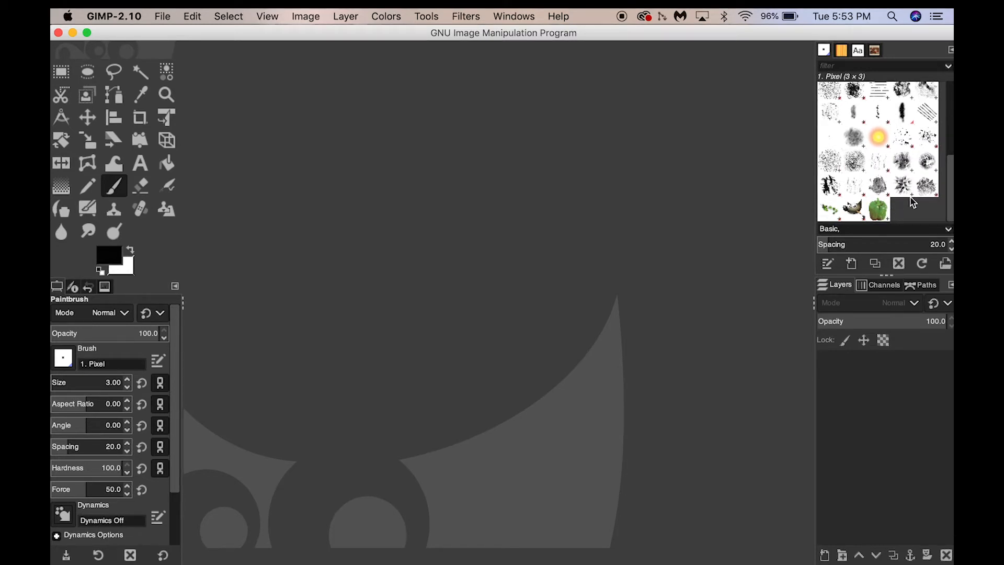
drag(952, 199, 950, 116)
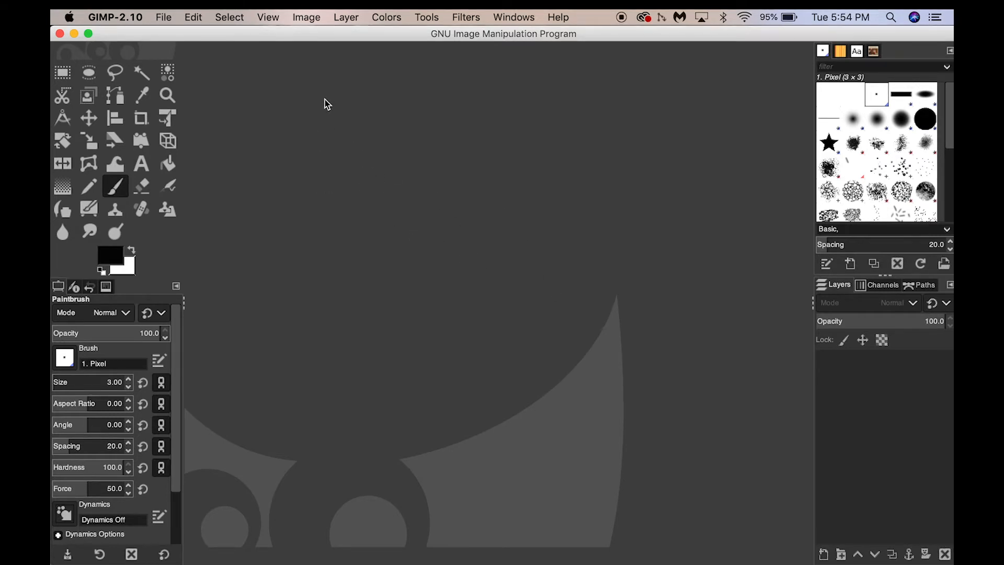
Create a new blank 1920 × 1080 px image and activate the Paintbrush tool.
click(164, 14)
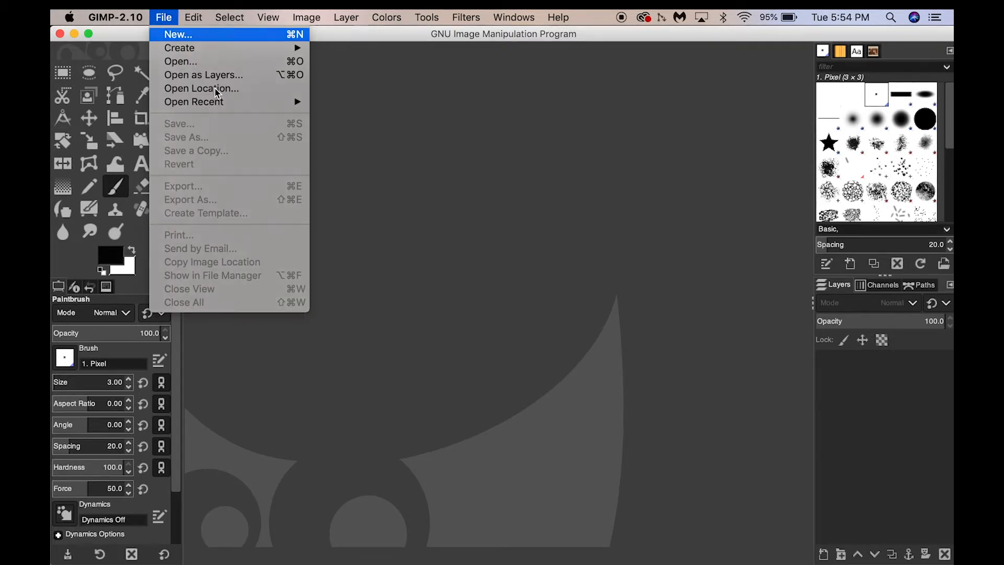
click(210, 34)
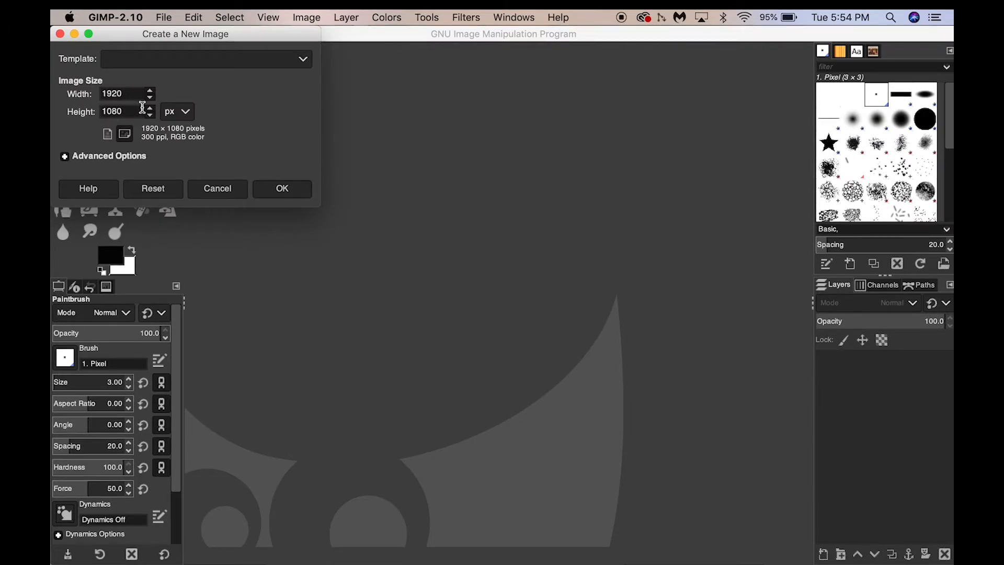
click(280, 189)
key(shift+c)
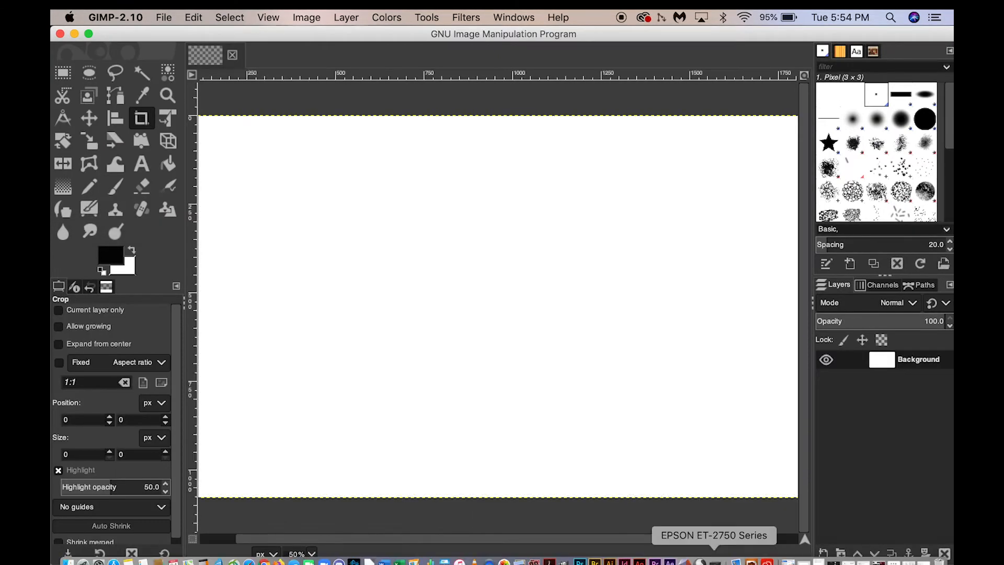
key(p)
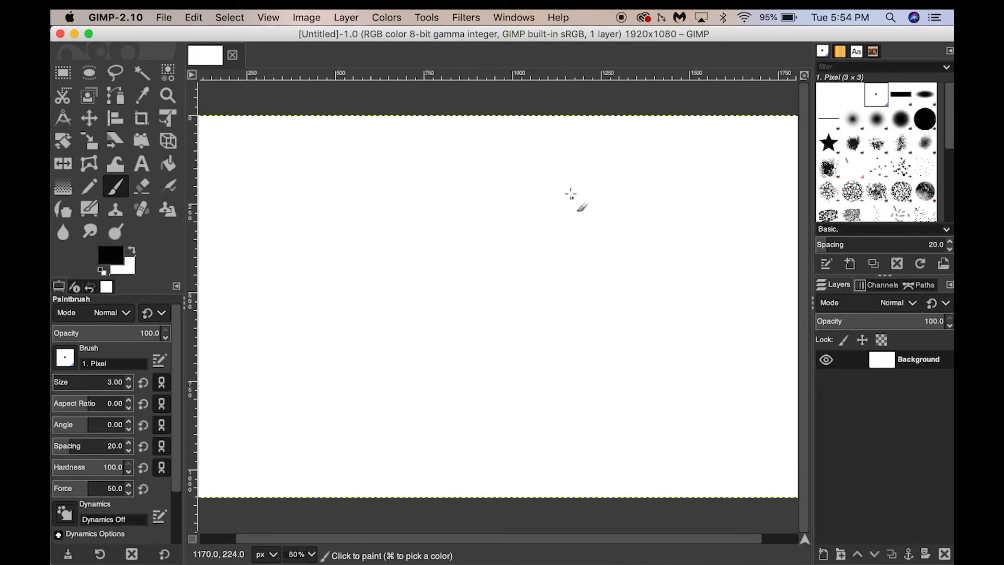
Paint a few freehand test strokes and a dot on the blank canvas, and close the image without saving.
drag(535, 188, 365, 275)
drag(390, 183, 505, 405)
click(612, 381)
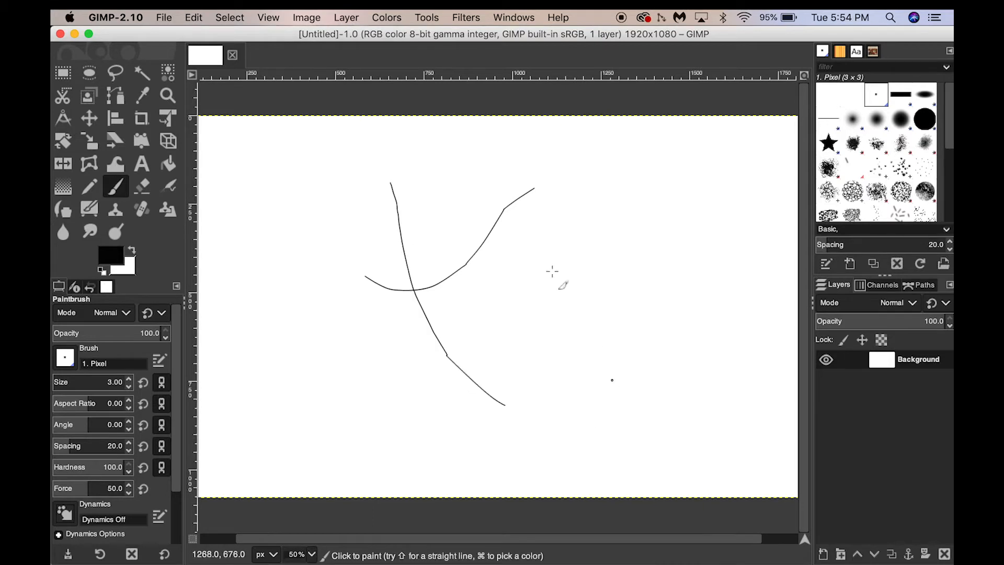
mouse_move(453, 257)
mouse_down()
mouse_move(380, 328)
mouse_move(303, 331)
mouse_up()
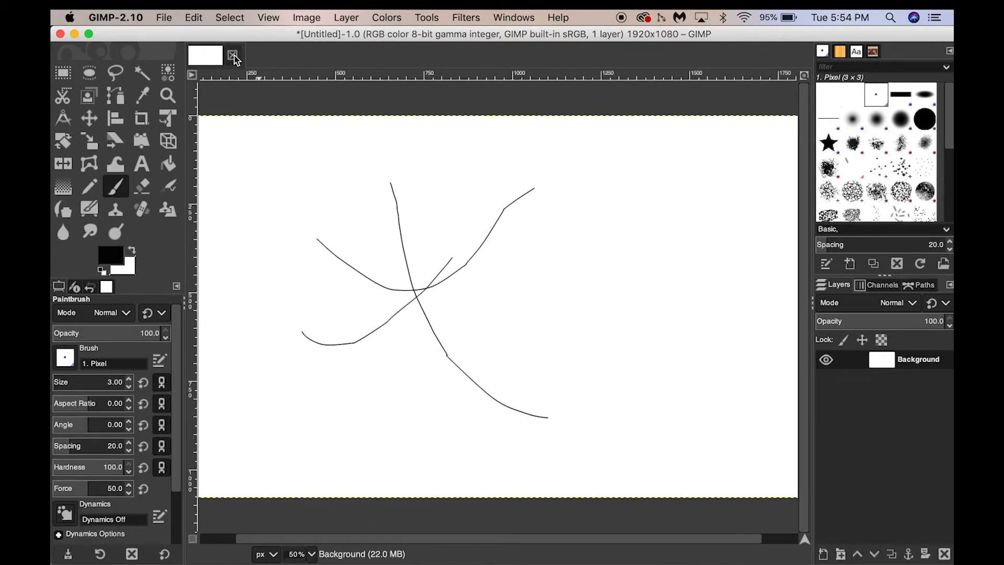
click(233, 56)
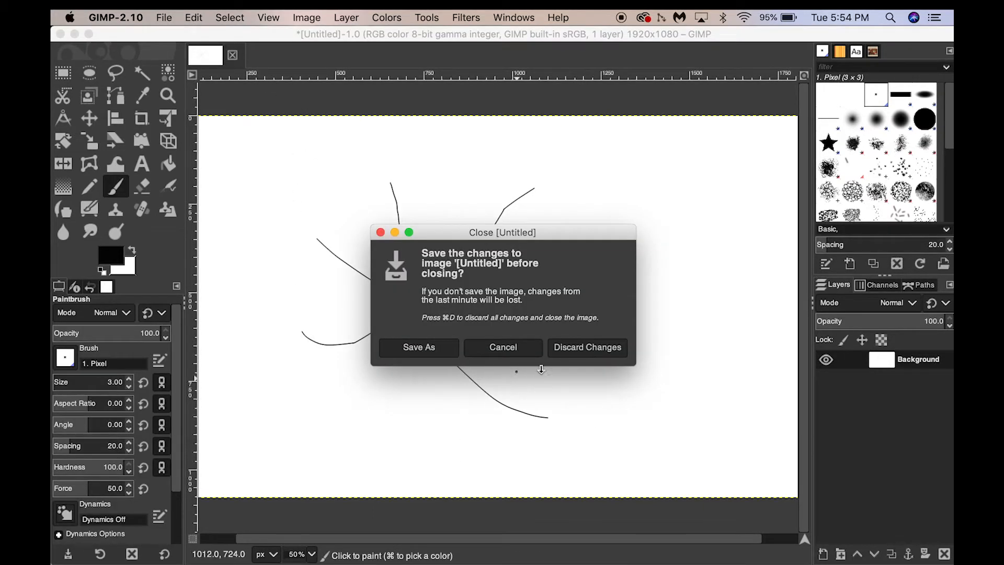
click(565, 357)
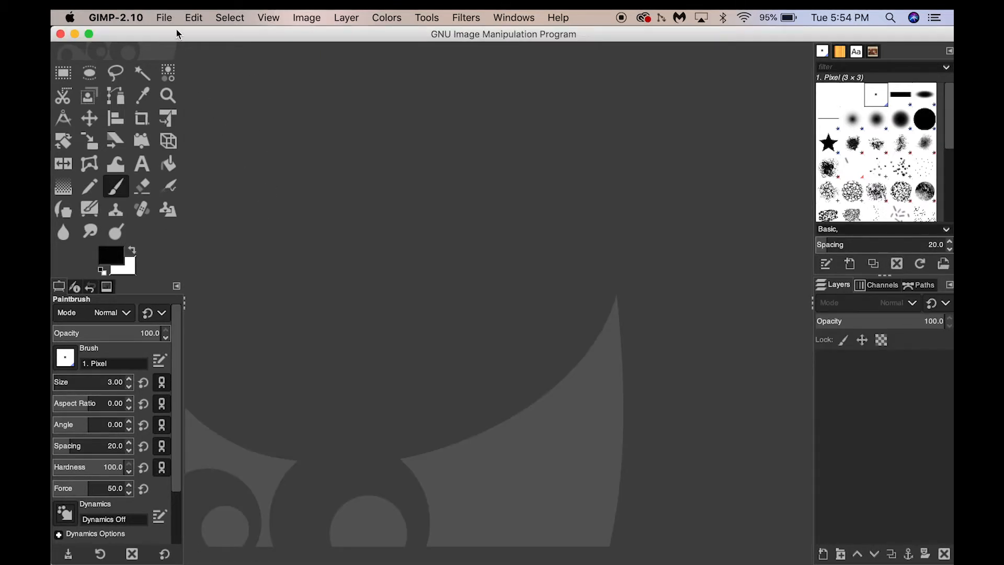
Open the image p086qbqx.jpg from the Desktop folder.
click(164, 18)
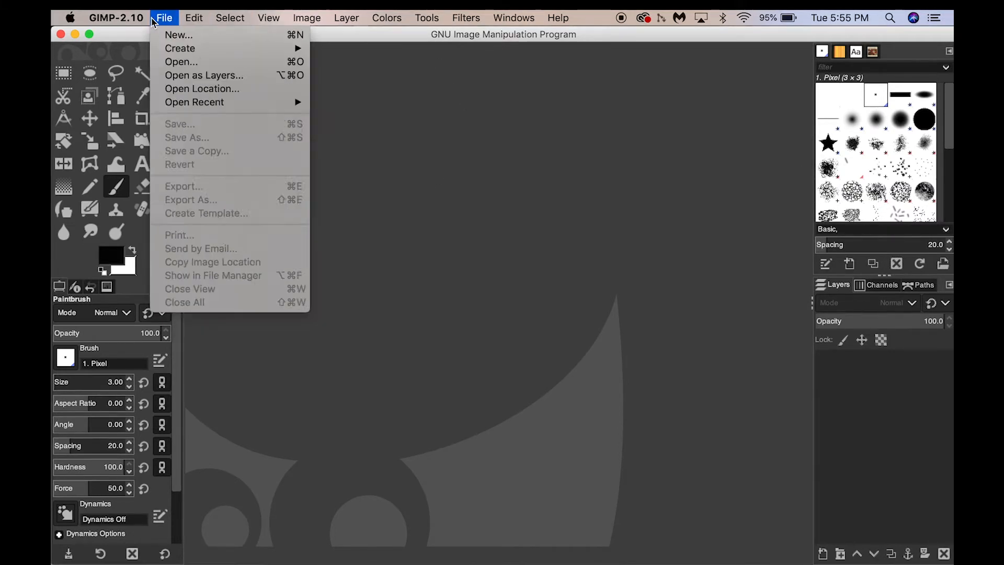
click(172, 63)
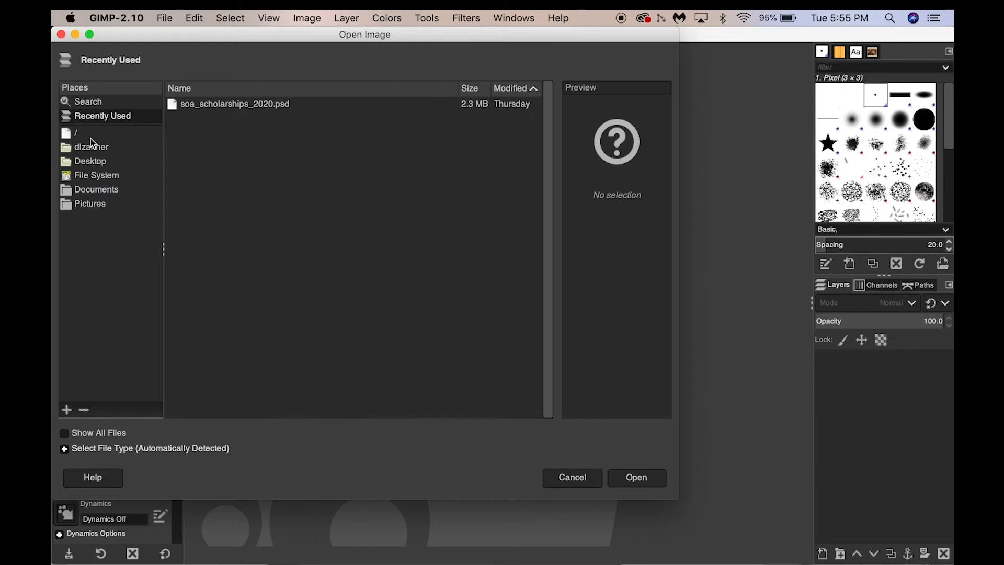
click(90, 162)
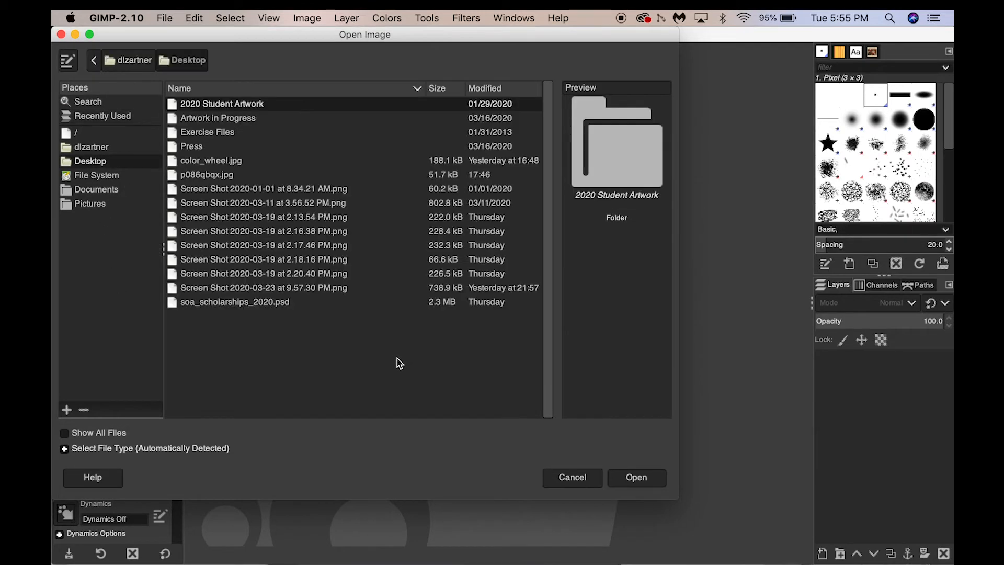
click(215, 178)
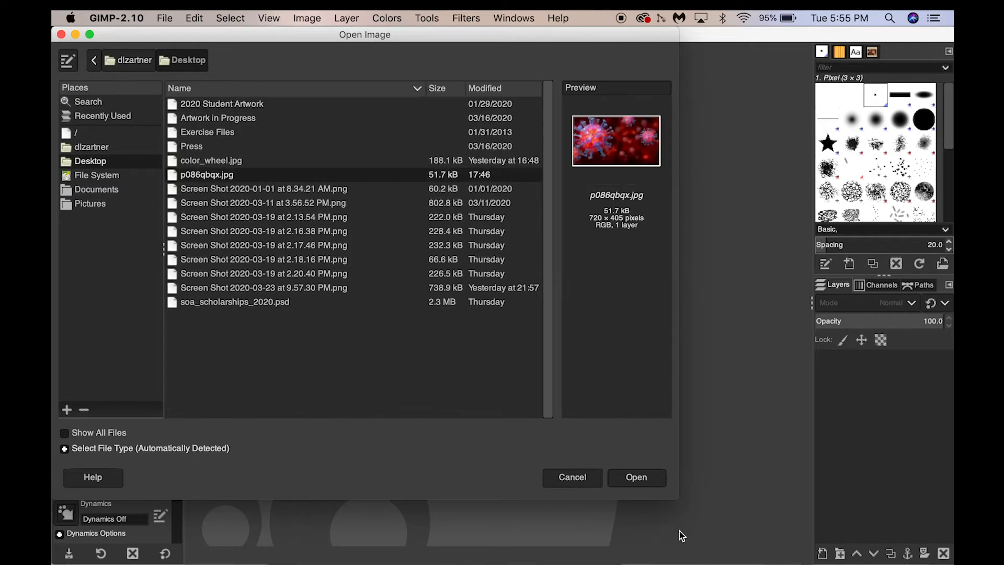
click(634, 477)
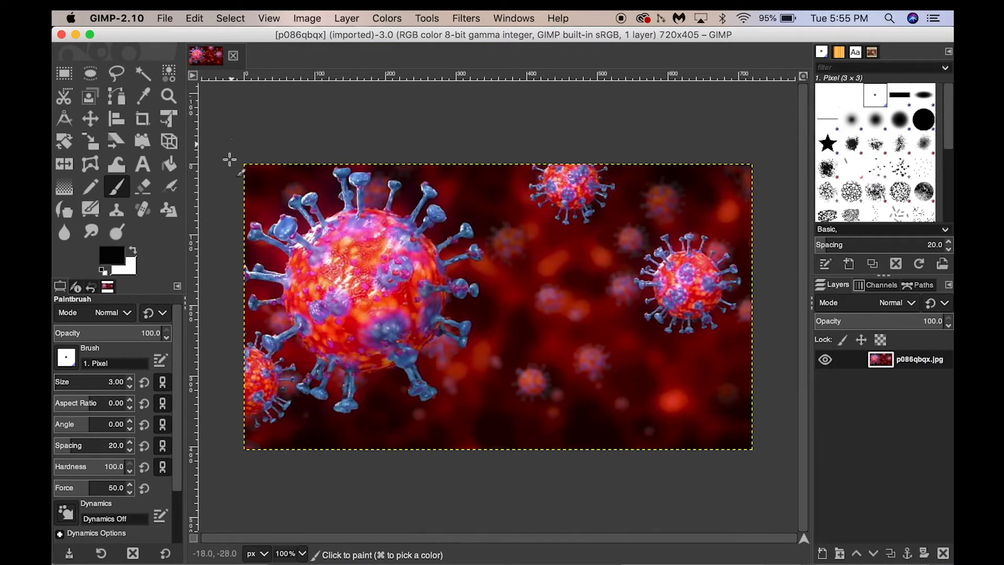
Crop the image to its left part around the large virus, about 343 × 404 px.
key(r)
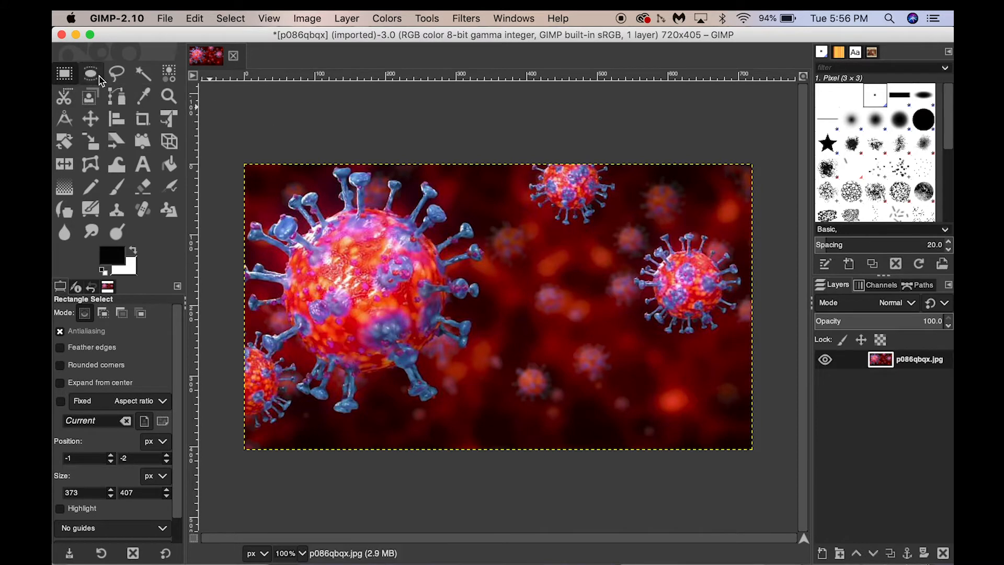
click(143, 121)
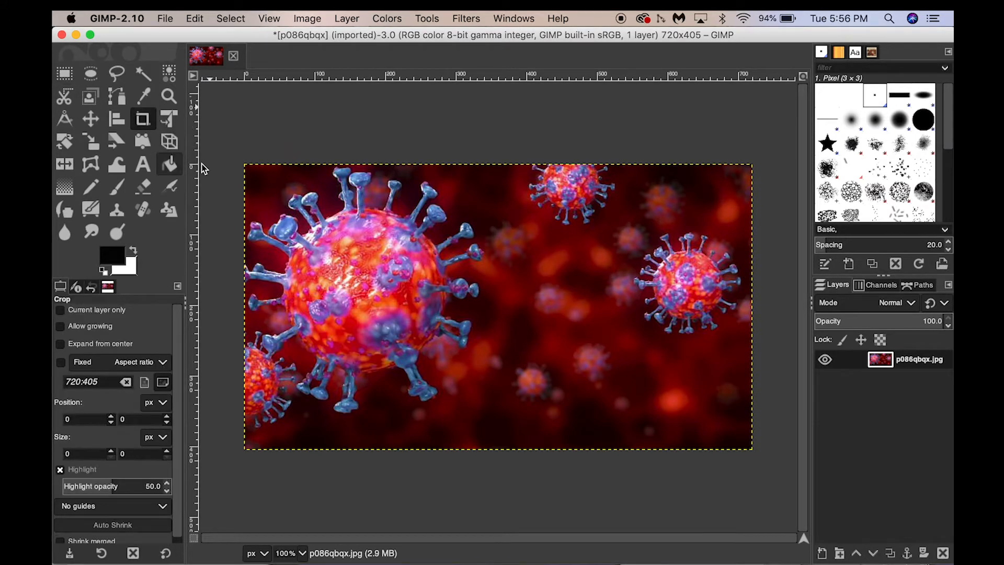
drag(245, 164, 486, 449)
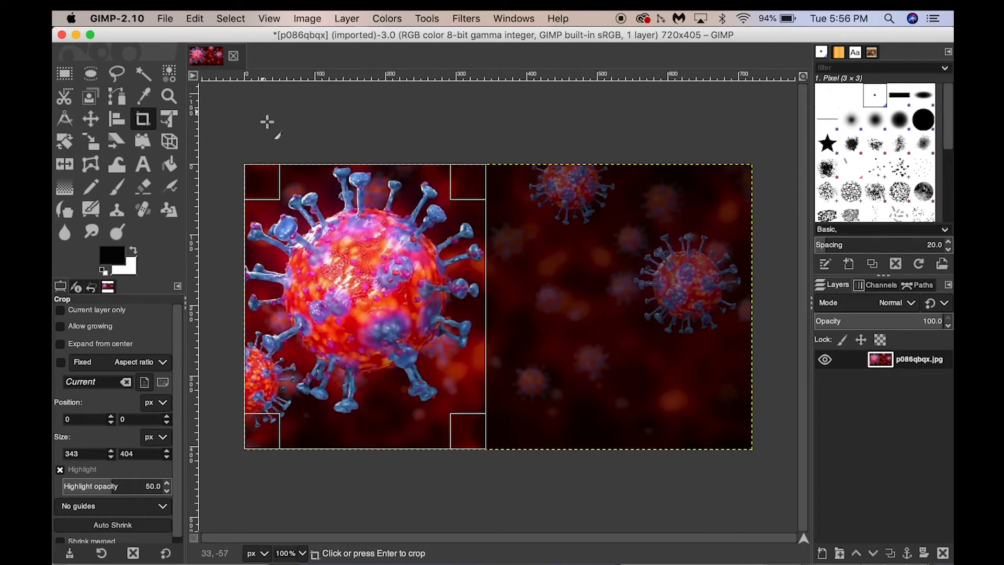
key(Return)
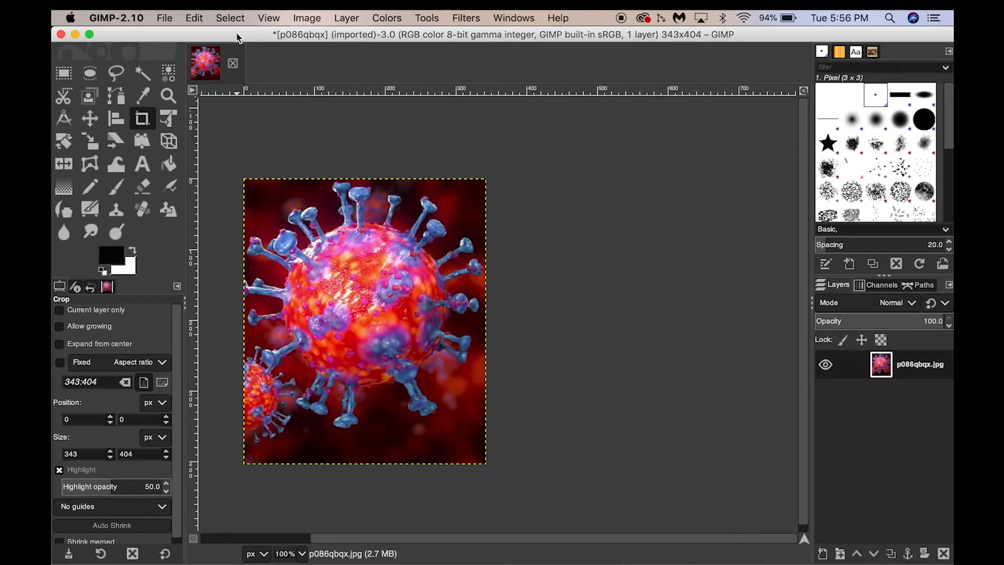
Examine the cropped image by zooming in to 150%, back out to 100%, and in again.
click(265, 17)
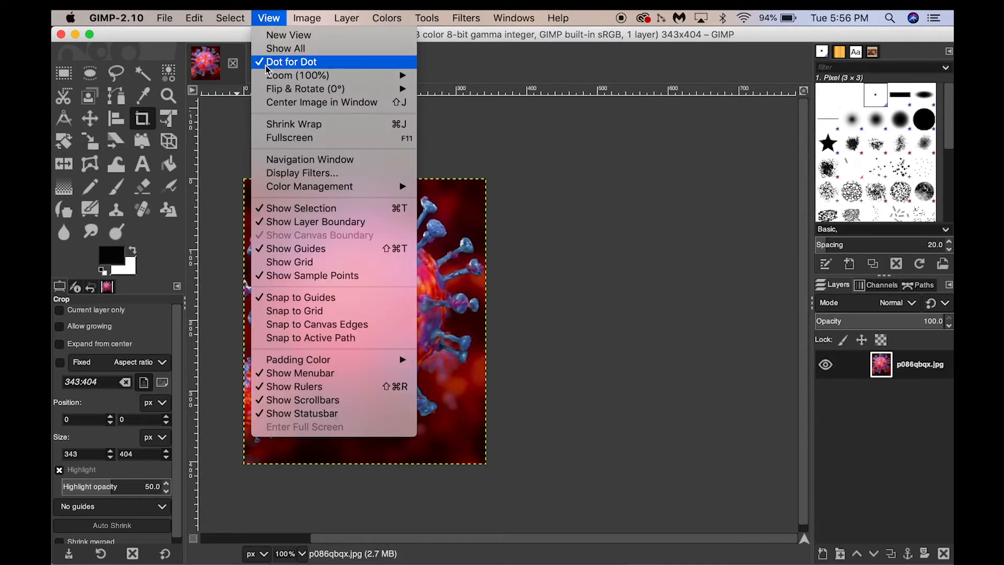
mouse_move(274, 77)
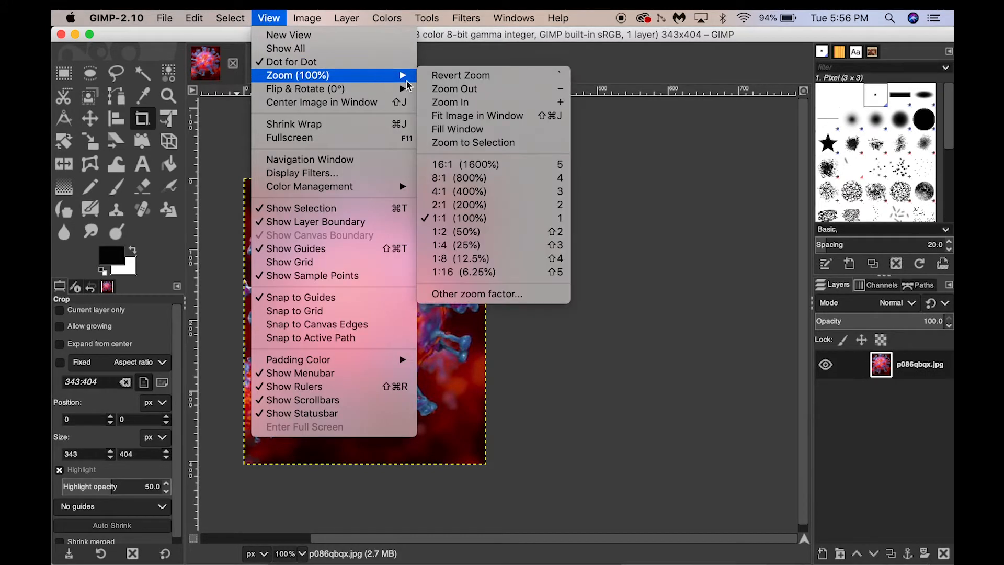
click(435, 102)
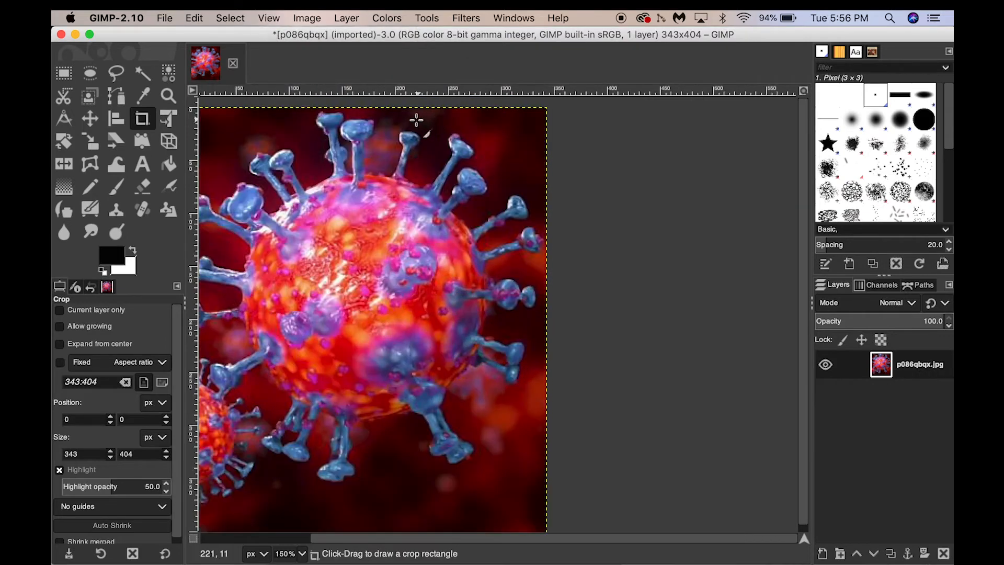
key(minus)
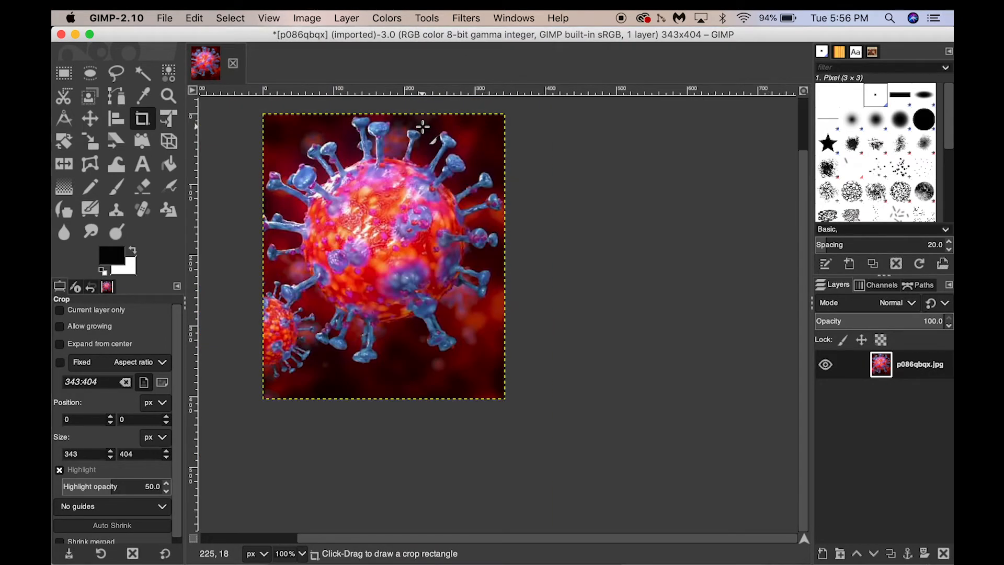
click(267, 16)
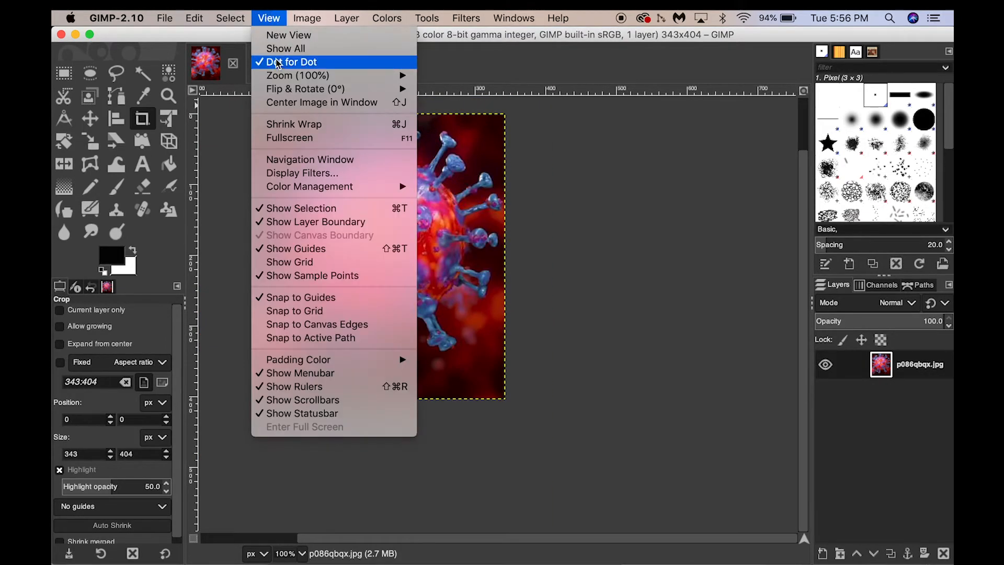
mouse_move(325, 75)
click(721, 193)
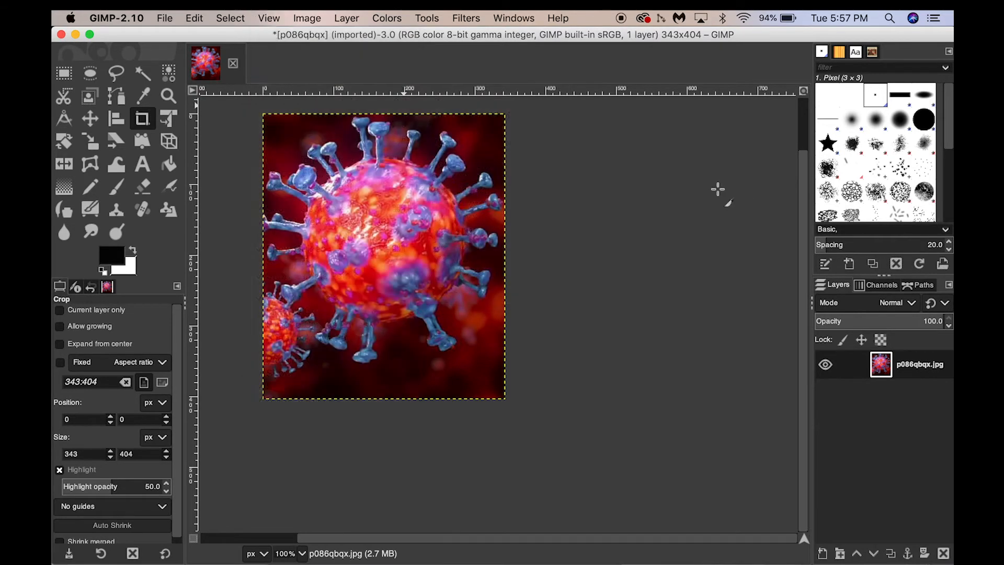
click(269, 18)
click(450, 102)
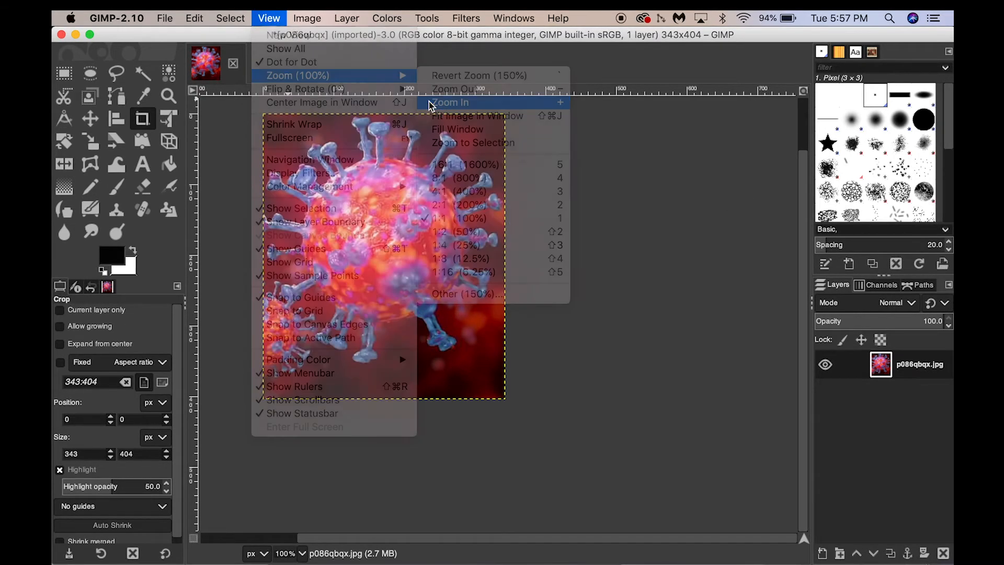
Add a new transparent layer named "base drawing", 343 × 404 px, above the virus photo.
scroll(427, 177, up, 2)
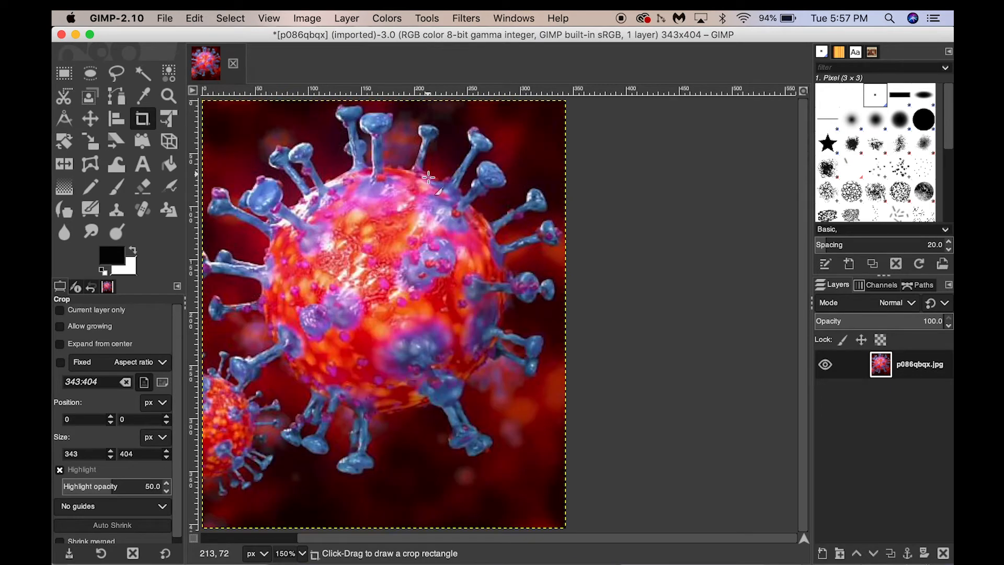
click(435, 190)
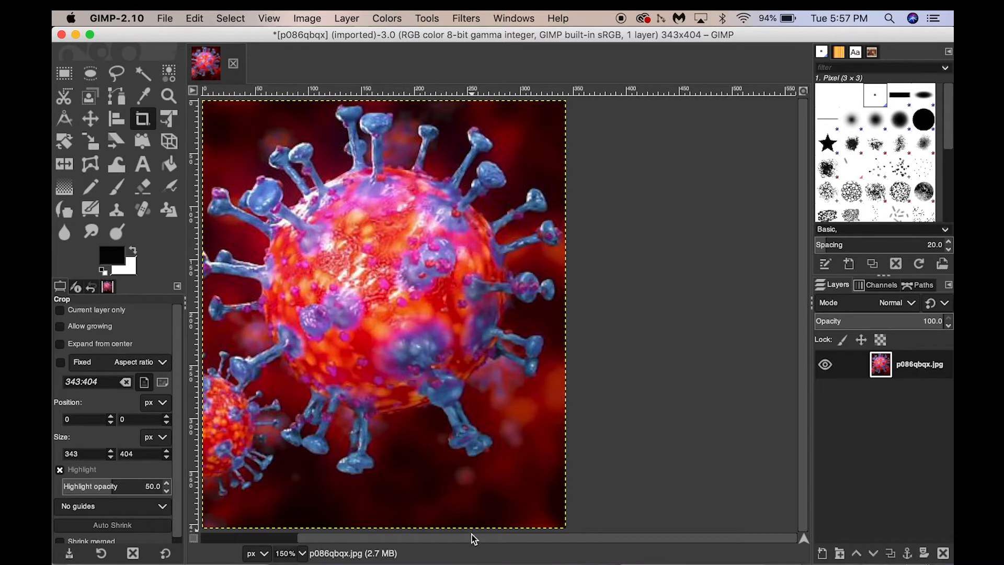
drag(472, 538, 418, 545)
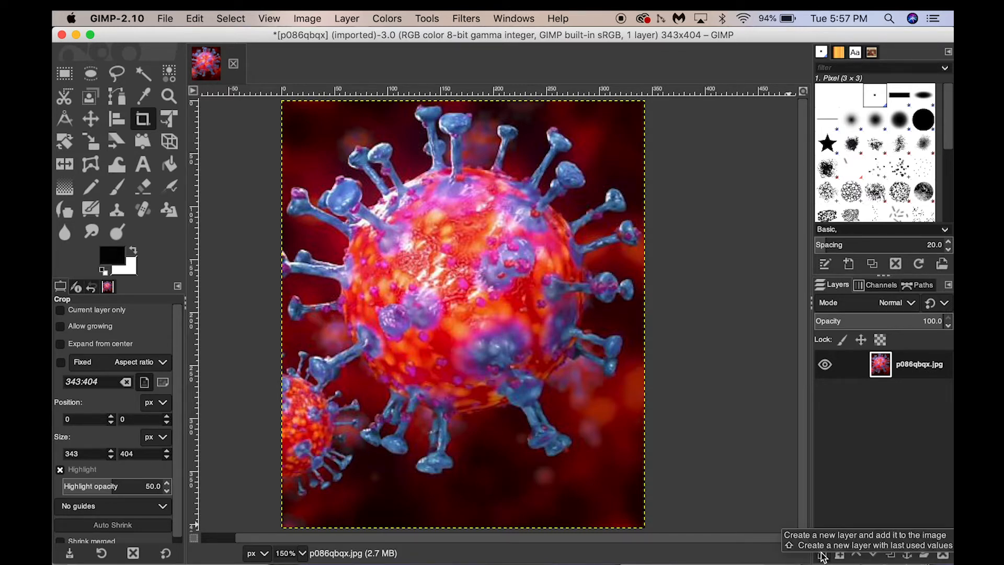
click(822, 554)
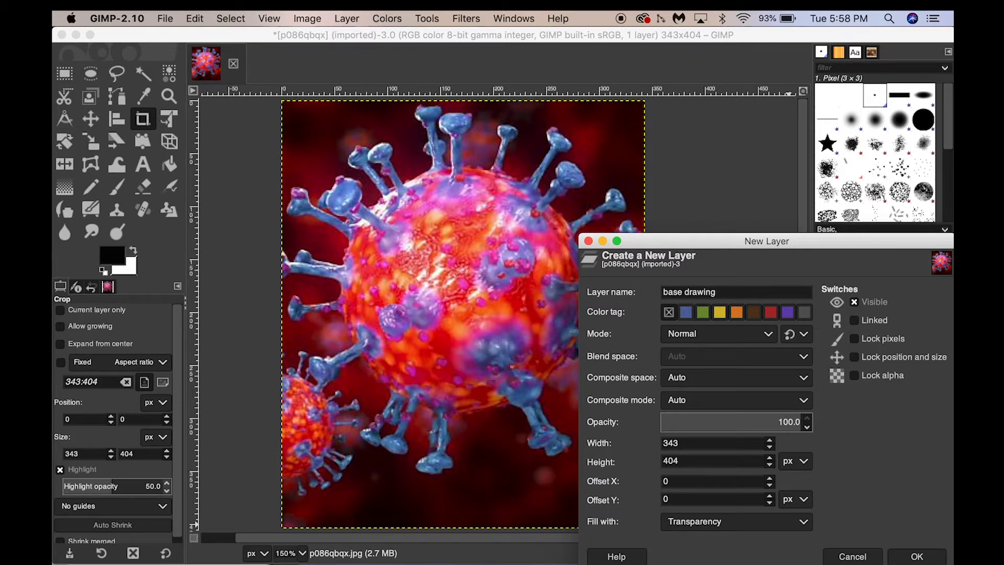
click(925, 560)
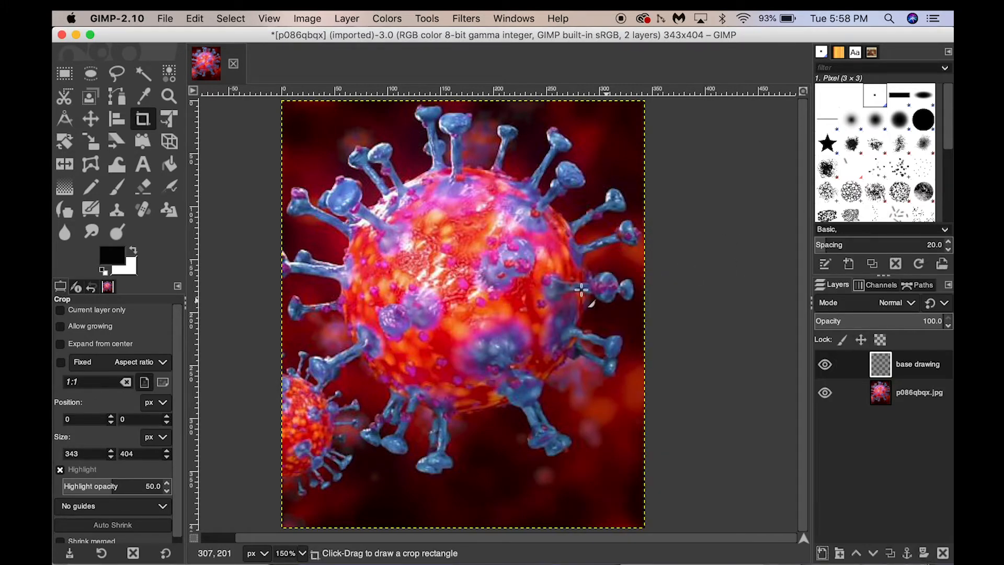
Toggle the visibility of the base drawing layer and the photo layer to see what each contributes.
click(825, 365)
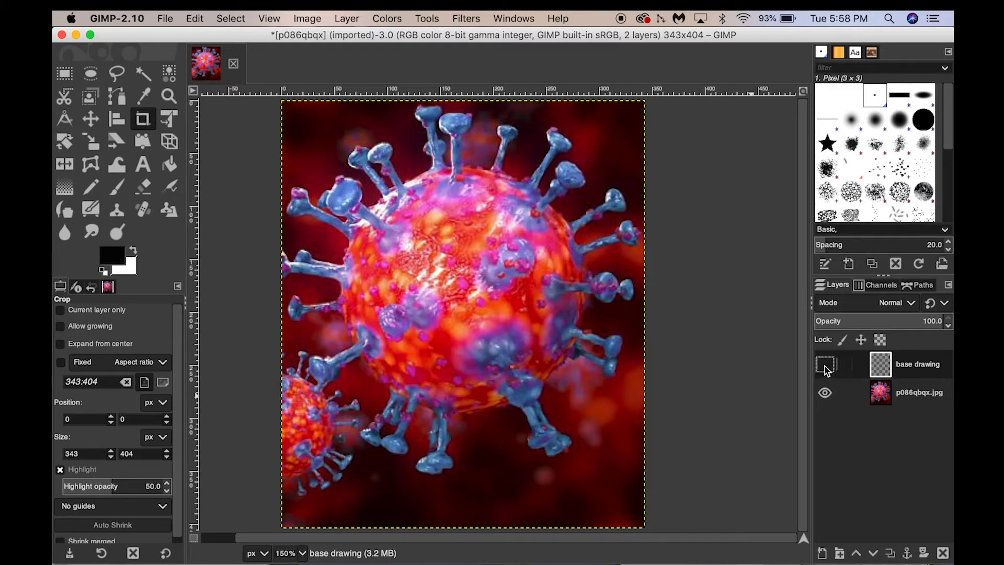
click(825, 365)
click(825, 368)
click(825, 394)
click(825, 395)
click(825, 394)
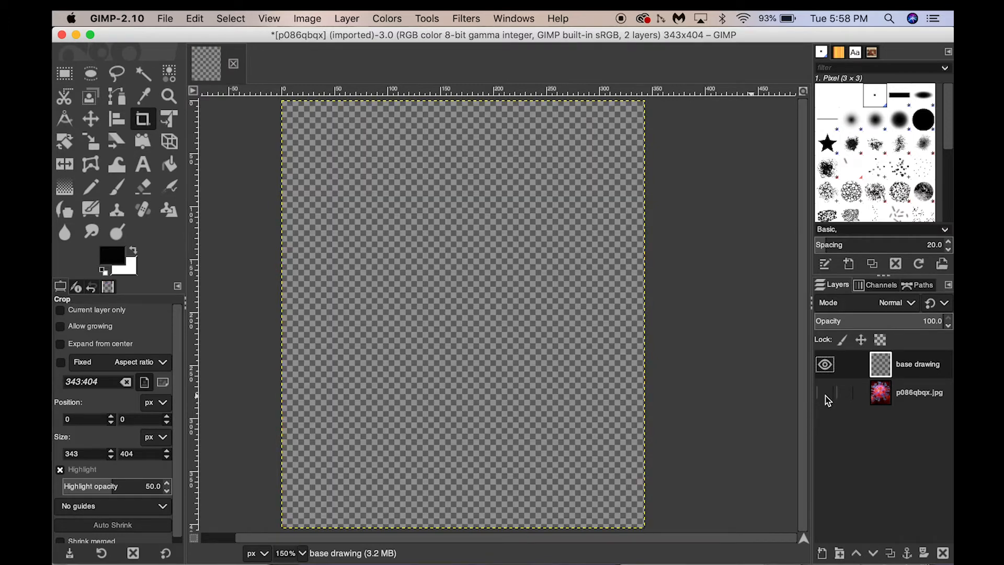
click(826, 398)
click(826, 398)
click(826, 398)
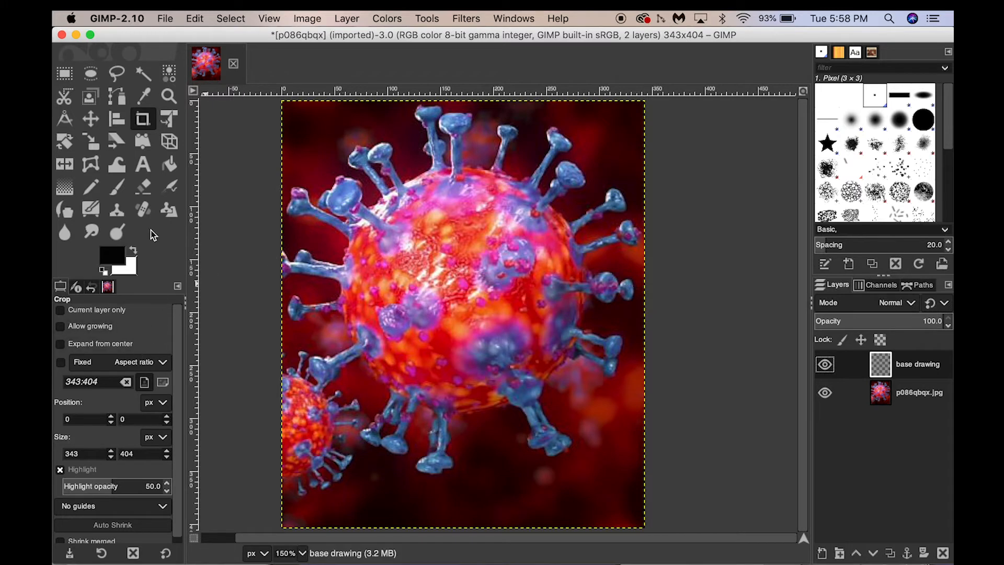
Try a short black Paintbrush stroke at size 13 on the virus body, and undo it.
click(115, 188)
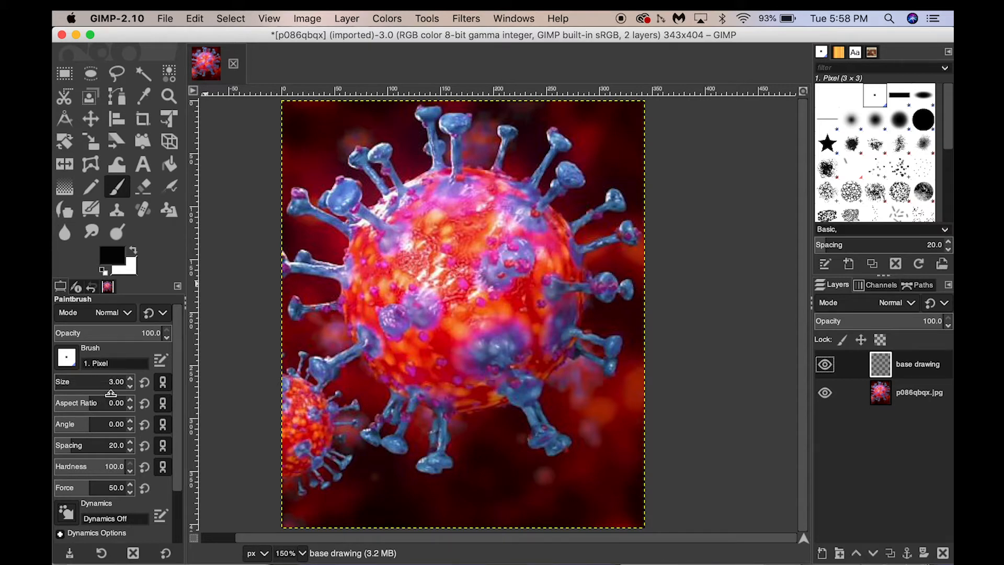
click(131, 379)
click(131, 379)
click(131, 379)
click(131, 379)
click(131, 379)
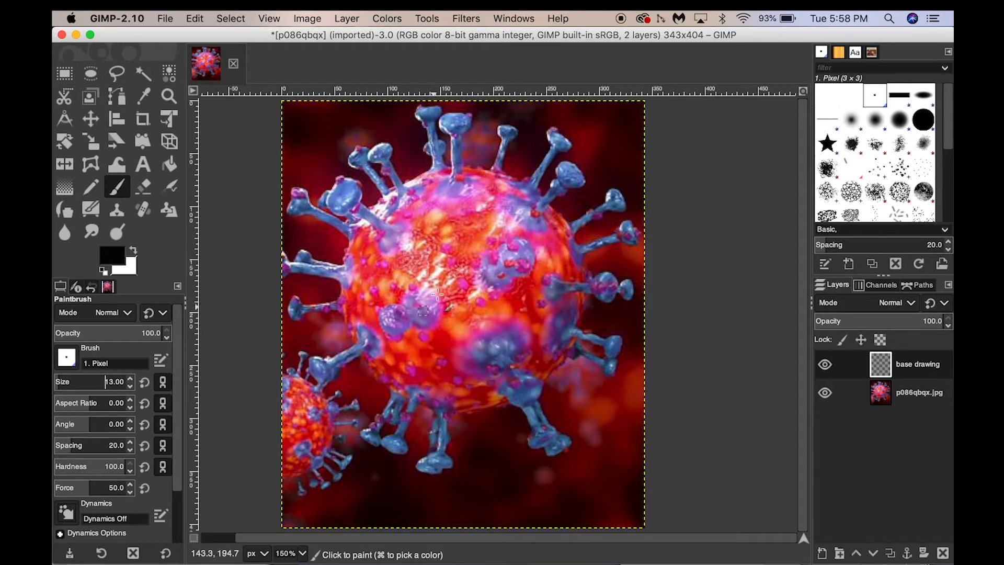
drag(420, 296, 397, 312)
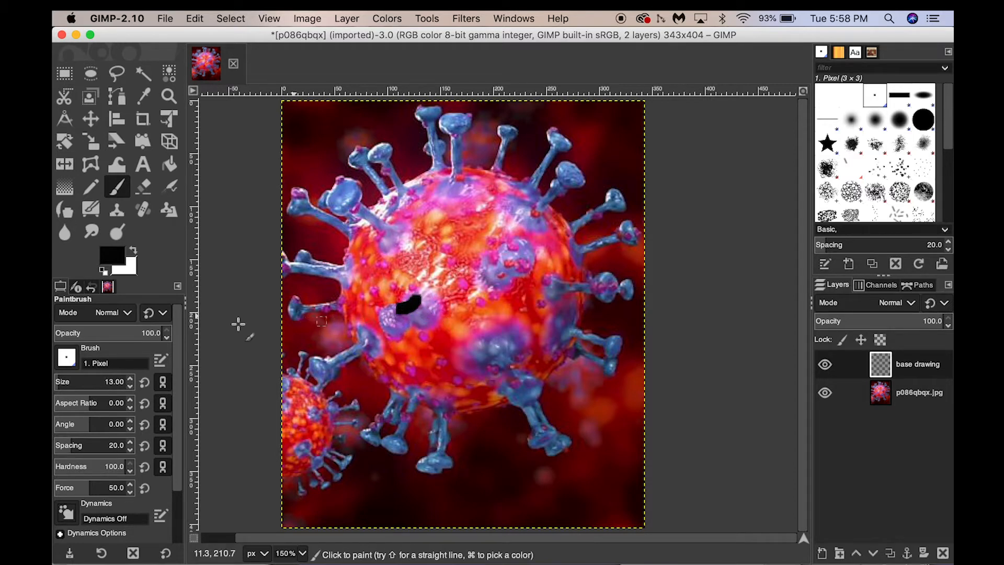
key(super+z)
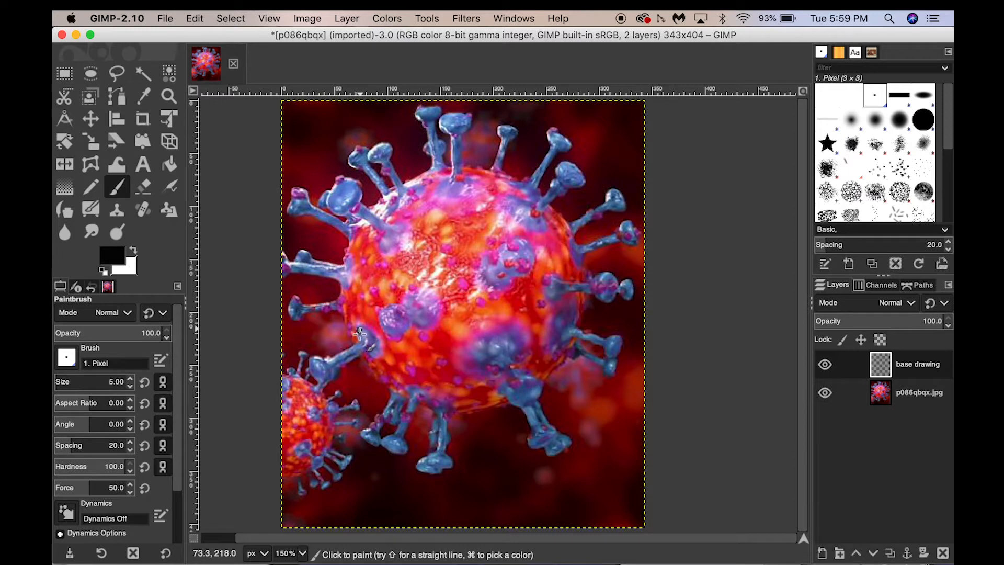
With a size 5 black Paintbrush, outline the virus's lower-left spike, the inner central and lower spikes, and two spikes on the right side.
mouse_move(359, 333)
mouse_down()
mouse_move(327, 358)
mouse_move(360, 345)
mouse_move(335, 367)
mouse_move(314, 358)
mouse_move(335, 377)
mouse_up()
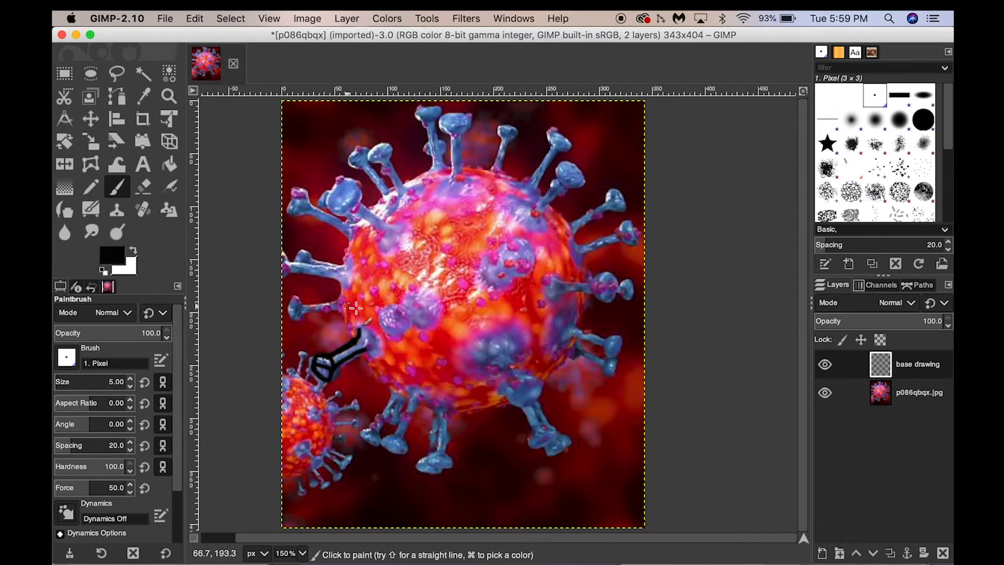
mouse_move(410, 324)
mouse_down()
mouse_move(413, 337)
mouse_move(382, 313)
mouse_move(400, 335)
mouse_move(416, 306)
mouse_move(413, 326)
mouse_move(433, 329)
mouse_move(424, 310)
mouse_up()
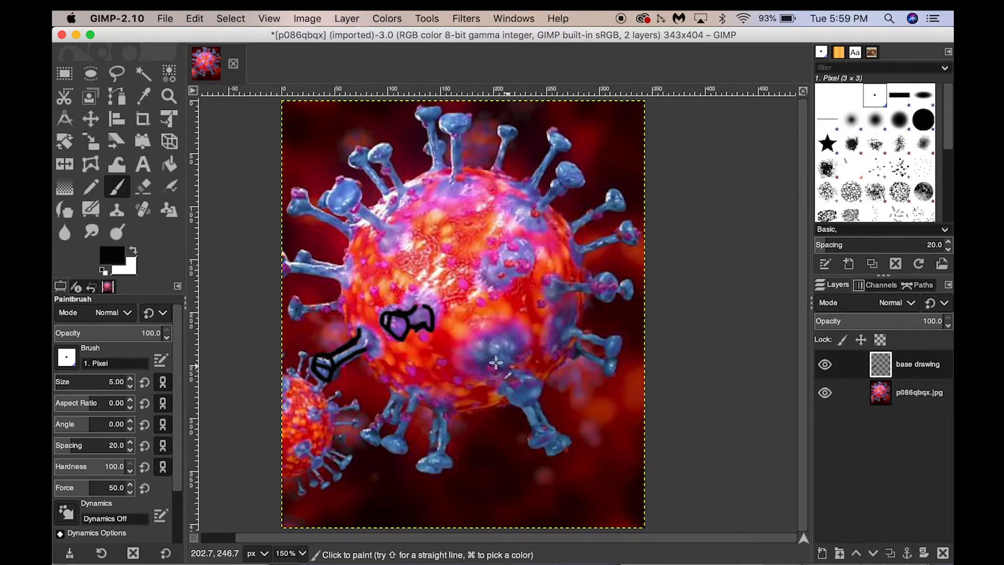
mouse_move(496, 362)
mouse_down()
mouse_move(512, 401)
mouse_move(539, 394)
mouse_move(512, 400)
mouse_move(532, 390)
mouse_move(520, 385)
mouse_move(521, 359)
mouse_up()
mouse_move(604, 360)
mouse_down()
mouse_move(621, 337)
mouse_move(588, 347)
mouse_move(598, 348)
mouse_move(586, 327)
mouse_up()
mouse_move(605, 276)
mouse_down()
mouse_move(603, 297)
mouse_move(607, 274)
mouse_move(563, 283)
mouse_move(586, 290)
mouse_move(557, 297)
mouse_up()
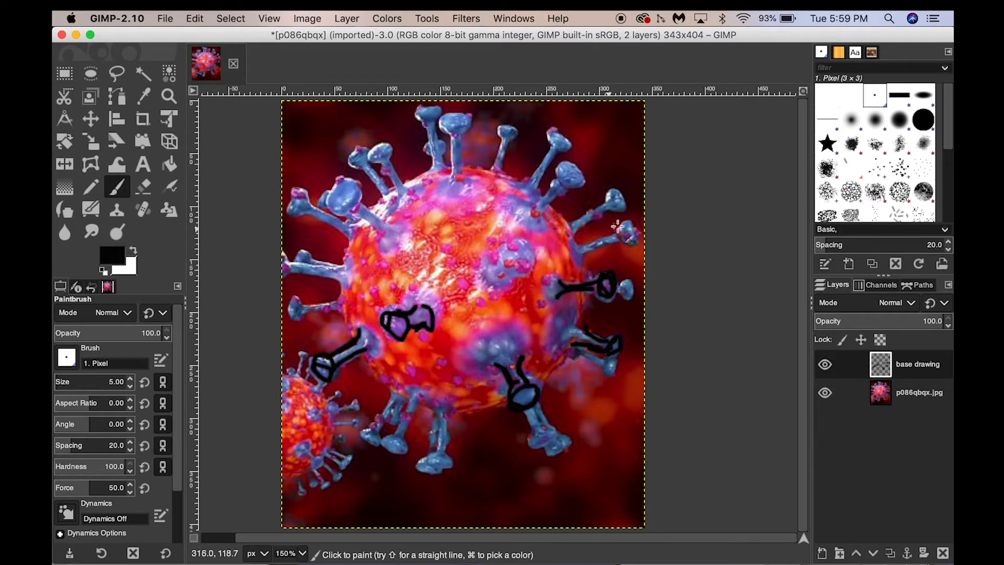
Outline the spikes along the virus's upper-right edge in black on the base drawing layer.
mouse_move(622, 230)
mouse_down()
mouse_move(629, 225)
mouse_move(623, 235)
mouse_up()
mouse_move(623, 236)
mouse_down()
mouse_move(570, 258)
mouse_move(569, 247)
mouse_move(580, 264)
mouse_up()
mouse_move(608, 194)
mouse_down()
mouse_move(620, 198)
mouse_move(610, 207)
mouse_up()
mouse_move(610, 209)
mouse_down()
mouse_move(572, 225)
mouse_move(594, 213)
mouse_move(573, 237)
mouse_up()
mouse_move(563, 168)
mouse_down()
mouse_move(565, 179)
mouse_move(583, 183)
mouse_up()
mouse_move(563, 182)
mouse_down()
mouse_move(533, 198)
mouse_move(539, 211)
mouse_up()
mouse_move(551, 135)
mouse_down()
mouse_move(567, 146)
mouse_move(518, 180)
mouse_move(550, 147)
mouse_move(530, 193)
mouse_move(502, 142)
mouse_move(497, 180)
mouse_up()
drag(494, 137, 515, 137)
key(shift+c)
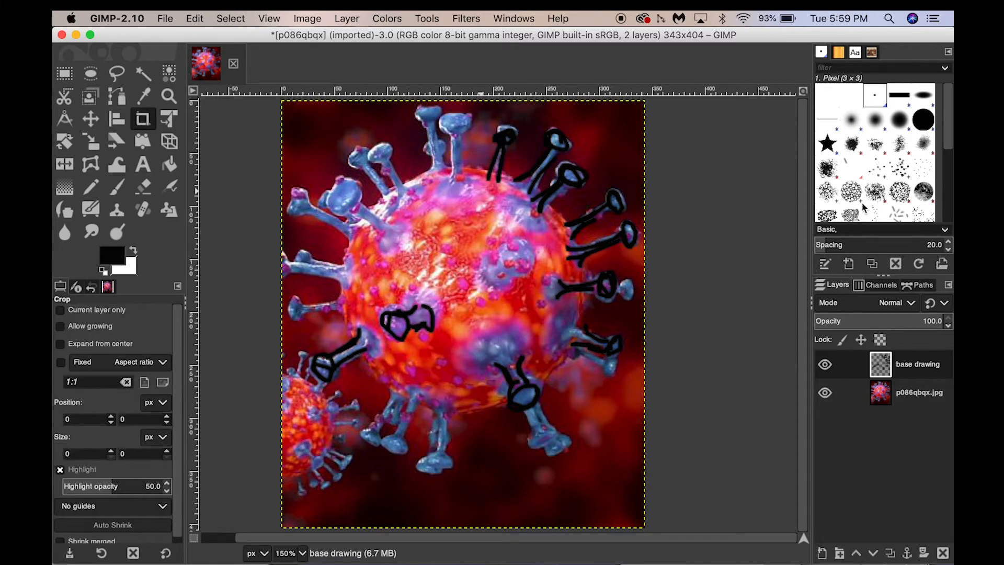
Outline the spikes along the virus's top, upper-left and left edges with the black Paintbrush.
key(p)
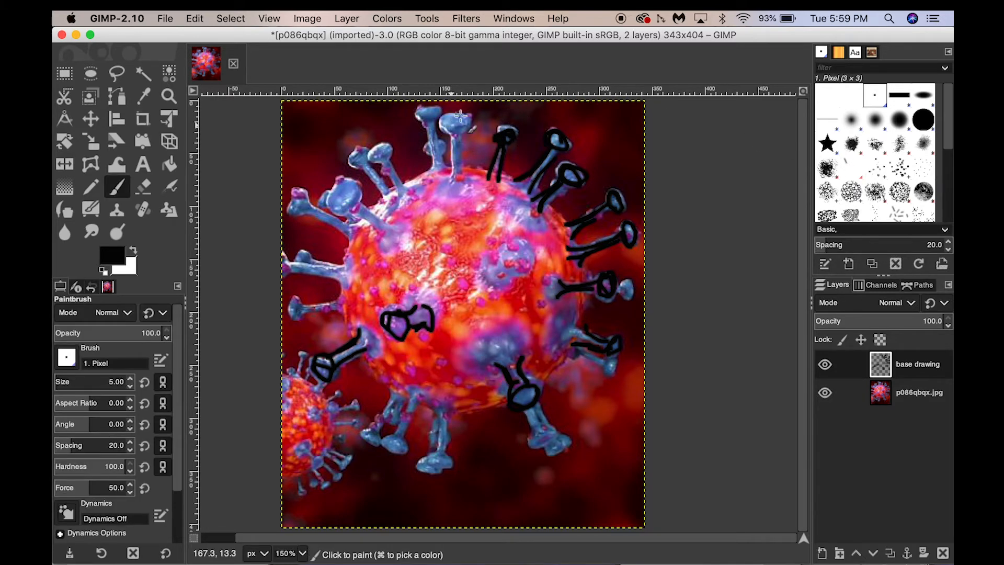
mouse_move(459, 114)
mouse_down()
mouse_move(449, 114)
mouse_move(466, 173)
mouse_up()
drag(453, 133, 458, 172)
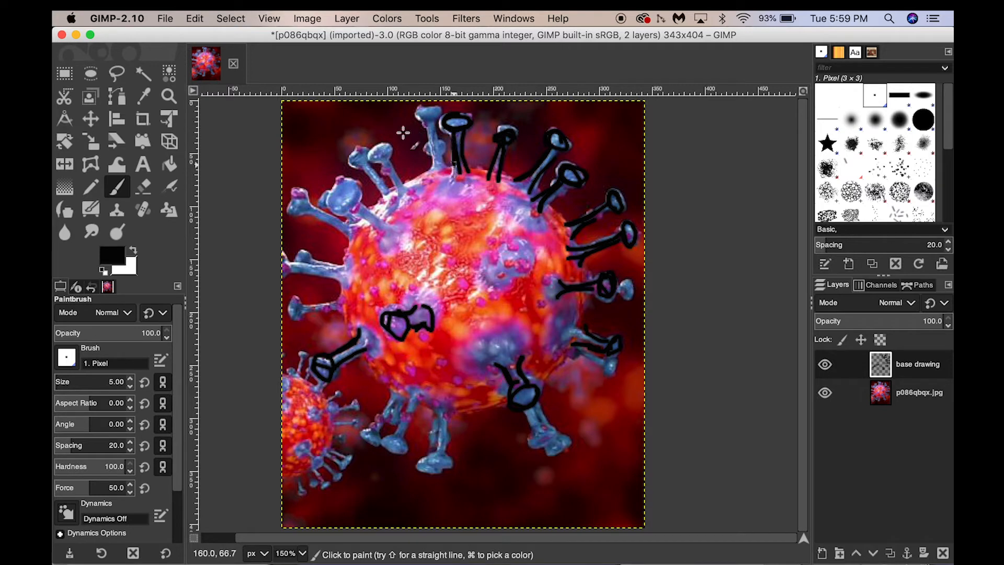
mouse_move(438, 108)
mouse_down()
mouse_move(419, 119)
mouse_move(436, 152)
mouse_move(444, 147)
mouse_up()
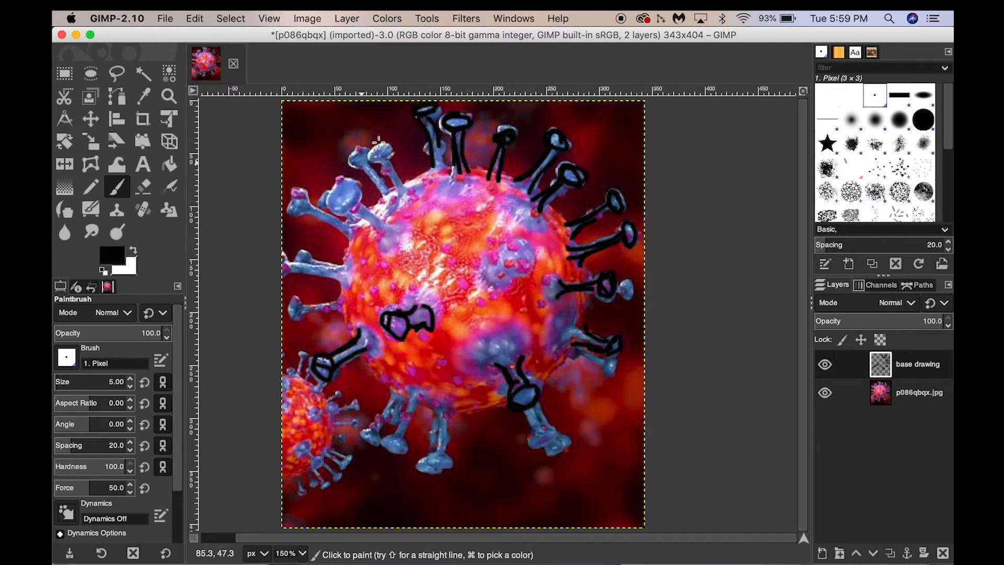
drag(378, 142, 403, 195)
mouse_move(390, 161)
mouse_down()
mouse_move(407, 188)
mouse_move(363, 166)
mouse_move(334, 197)
mouse_move(352, 190)
mouse_move(383, 219)
mouse_move(338, 209)
mouse_move(297, 243)
mouse_move(316, 207)
mouse_move(305, 195)
mouse_move(298, 207)
mouse_move(351, 231)
mouse_up()
drag(349, 225, 312, 211)
mouse_move(337, 266)
mouse_down()
mouse_move(284, 261)
mouse_move(326, 272)
mouse_move(292, 265)
mouse_up()
Outline the spikes below the virus and the remaining small spike on its left side.
mouse_move(396, 400)
mouse_down()
mouse_move(367, 433)
mouse_move(377, 443)
mouse_up()
mouse_move(391, 438)
mouse_down()
mouse_move(405, 451)
mouse_move(390, 454)
mouse_move(392, 430)
mouse_move(444, 433)
mouse_move(438, 460)
mouse_move(449, 472)
mouse_up()
mouse_move(531, 437)
mouse_down()
mouse_move(536, 416)
mouse_move(562, 456)
mouse_move(565, 438)
mouse_up()
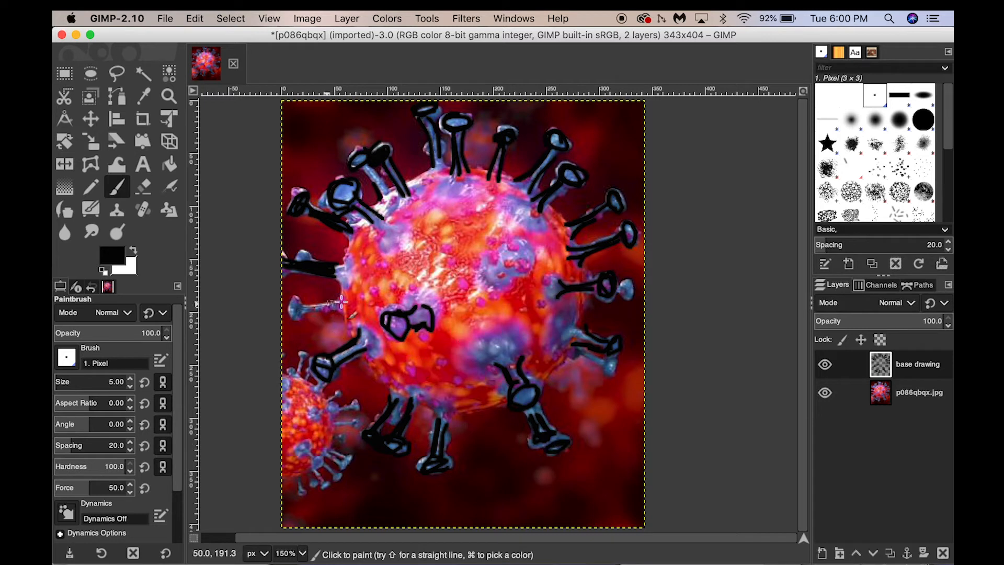
mouse_move(340, 302)
mouse_down()
mouse_move(295, 314)
mouse_move(302, 308)
mouse_up()
Trace the round outline of the virus body in black with the Paintbrush.
mouse_move(374, 220)
mouse_down()
mouse_move(362, 339)
mouse_move(392, 370)
mouse_move(550, 342)
mouse_up()
mouse_move(559, 309)
mouse_down()
mouse_move(449, 398)
mouse_move(399, 370)
mouse_up()
mouse_move(518, 260)
mouse_down()
mouse_move(554, 242)
mouse_move(476, 191)
mouse_move(413, 195)
mouse_move(372, 249)
mouse_move(366, 280)
mouse_up()
key(shift+c)
key(p)
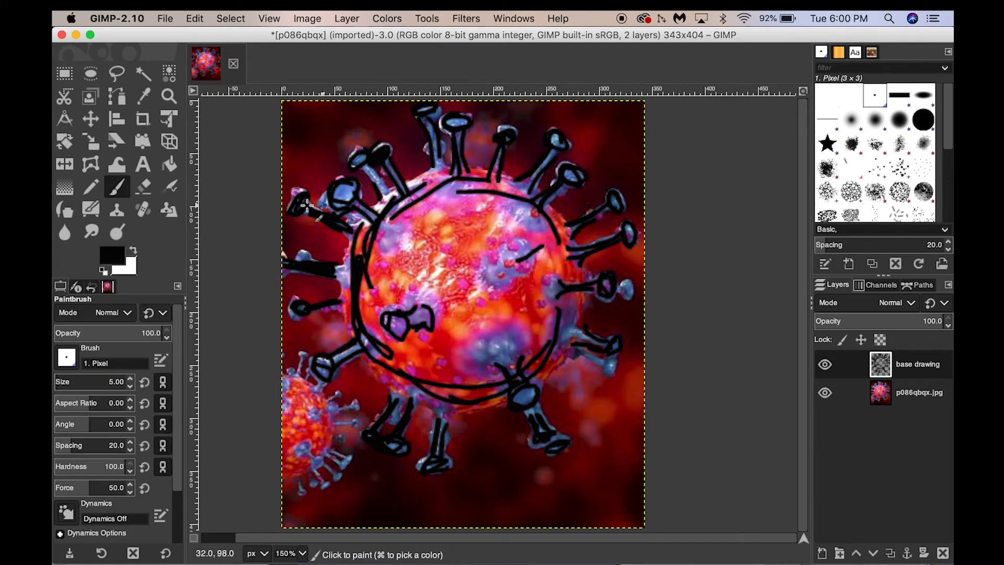
Erase the stray black stroke inside the right part of the virus body.
click(144, 187)
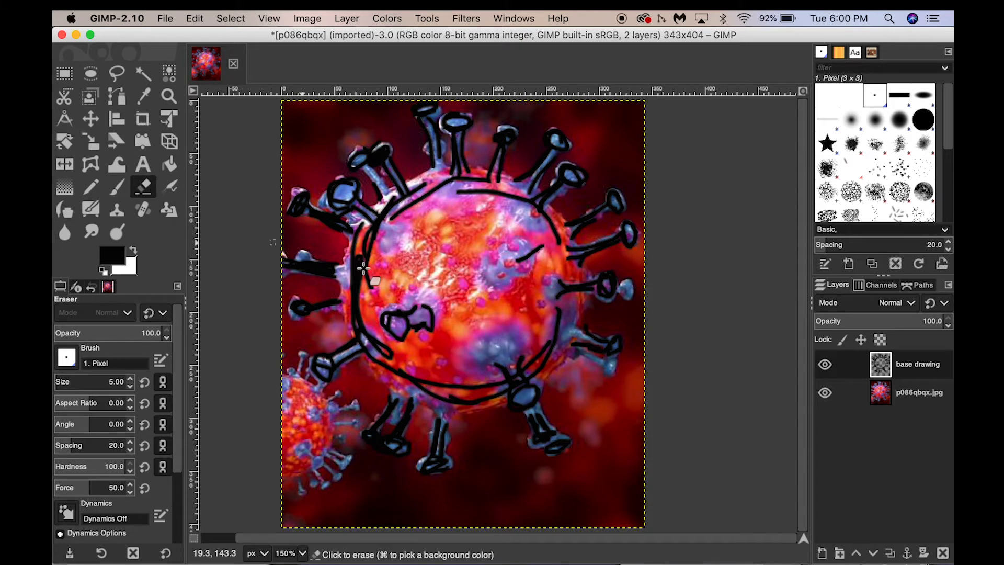
mouse_move(517, 261)
mouse_down()
mouse_move(544, 247)
mouse_move(551, 256)
mouse_up()
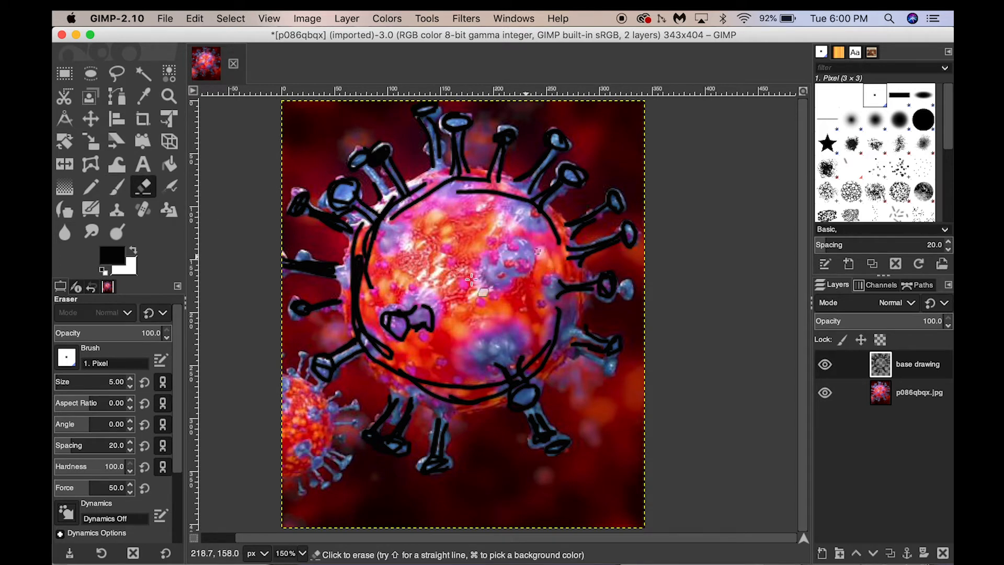
key(shift+c)
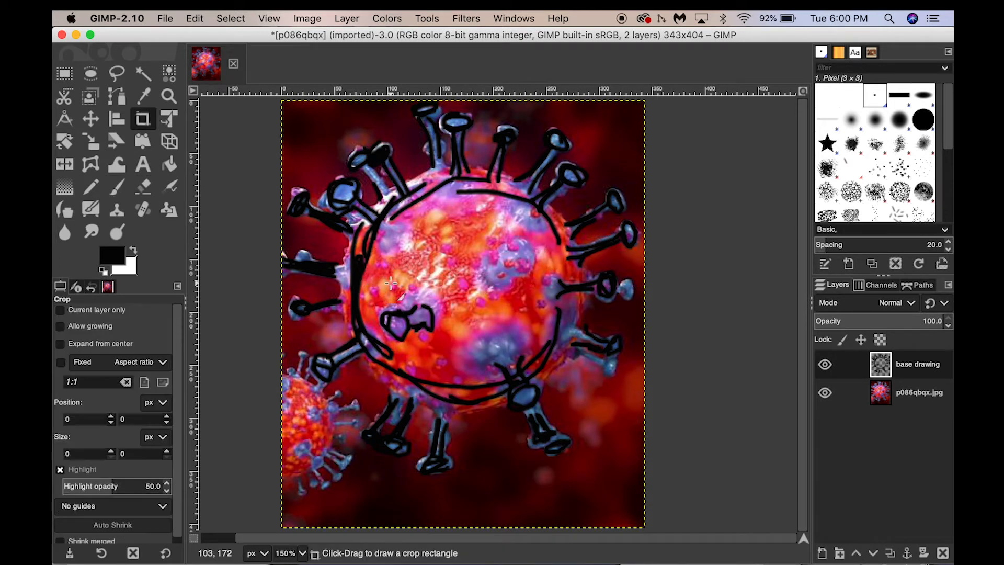
Hide the photo layer to examine the line drawing alone, and show the photo again.
click(827, 396)
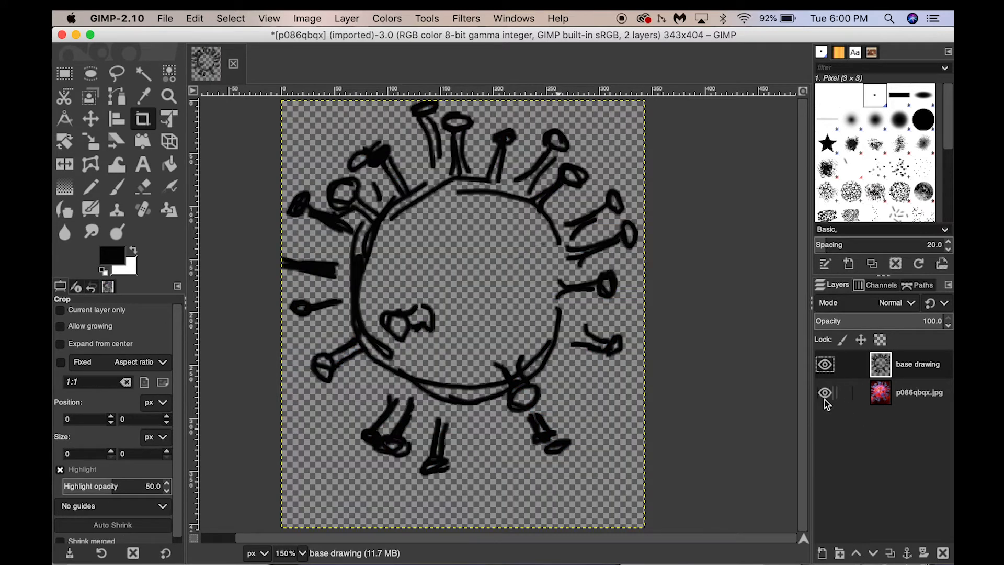
click(824, 397)
click(826, 395)
click(825, 396)
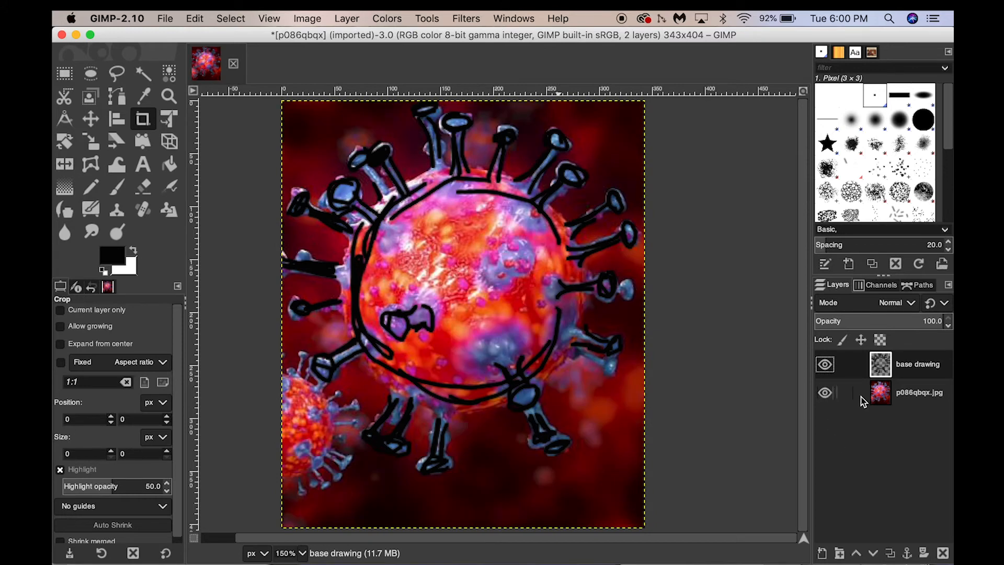
Add a new transparent layer named "background" directly above the photo layer.
click(913, 398)
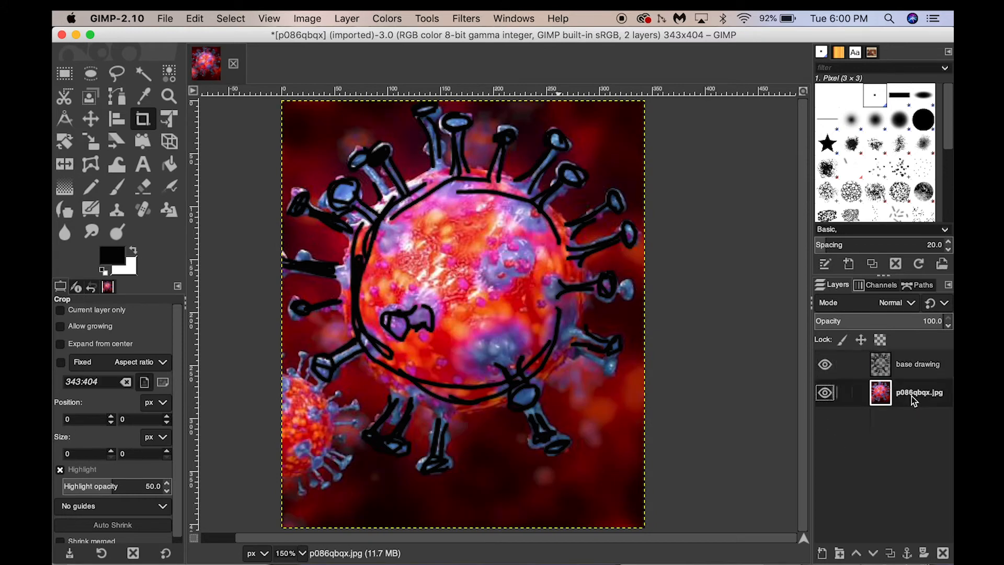
click(823, 554)
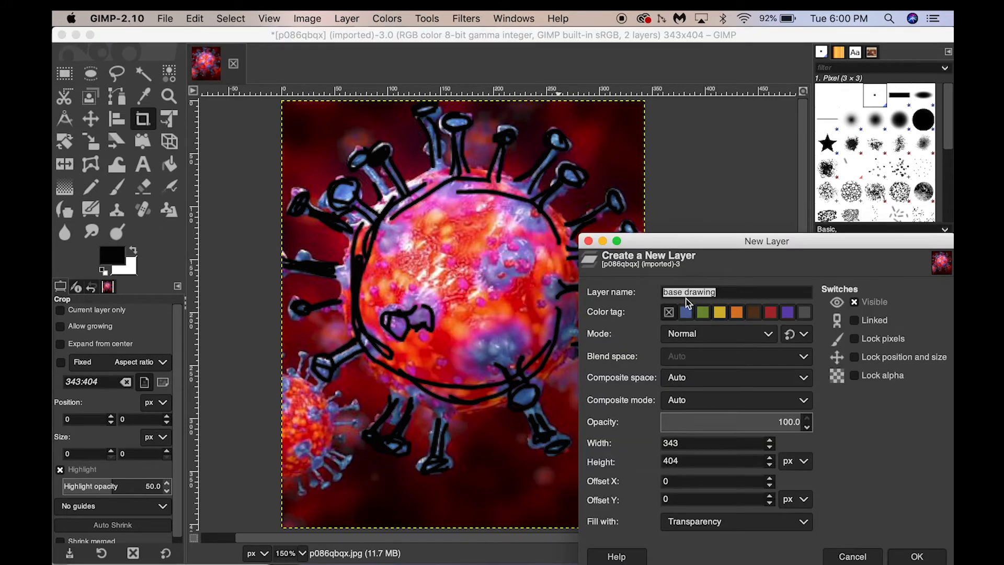
text(background)
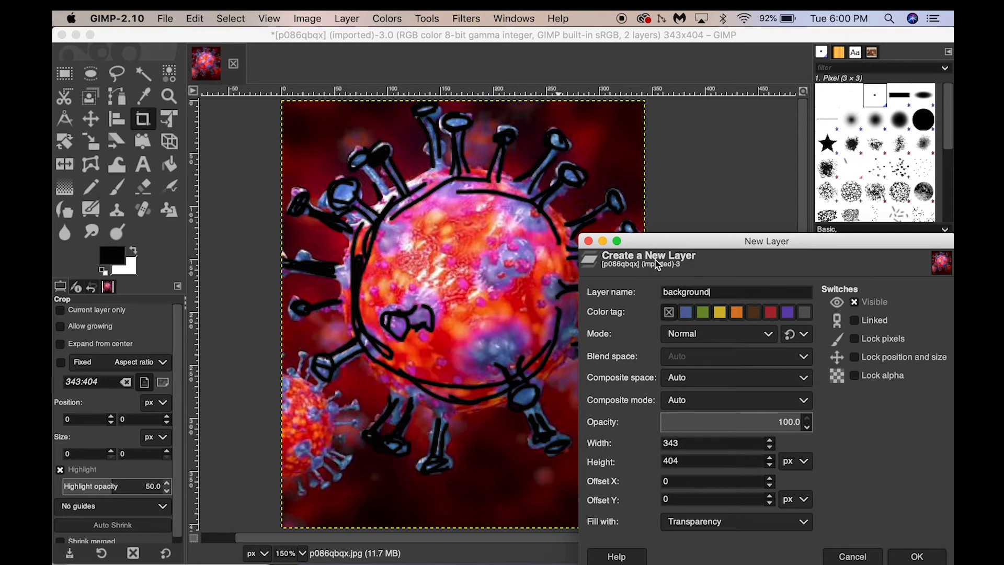
click(910, 556)
Try filling the background layer with black using Bucket Fill, and undo the fill.
key(shift+e)
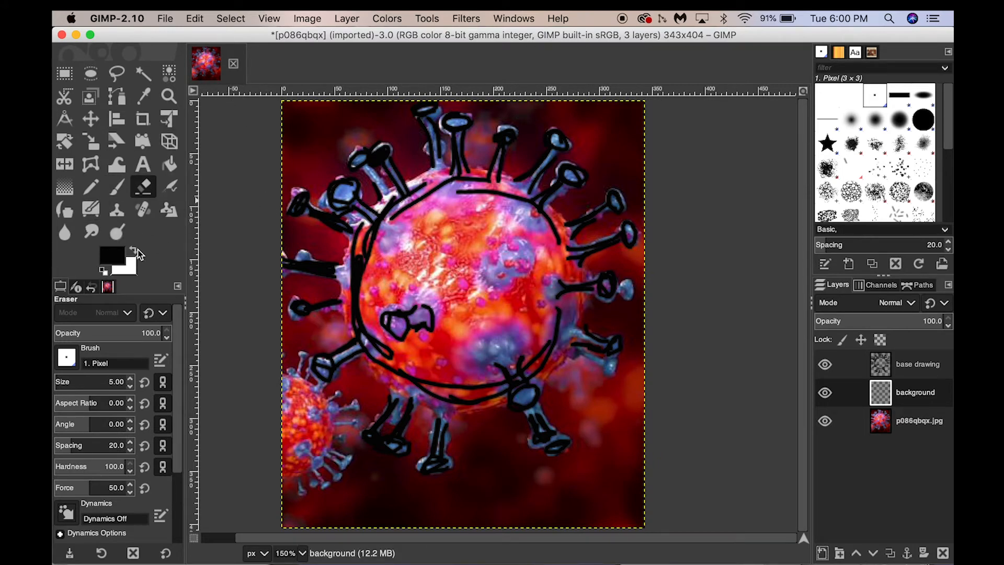
key(k)
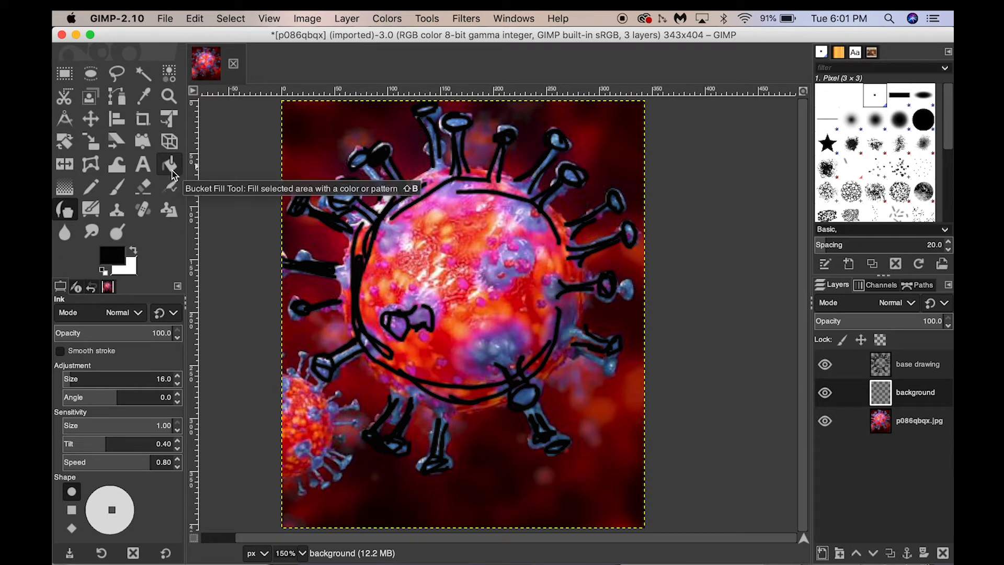
click(170, 169)
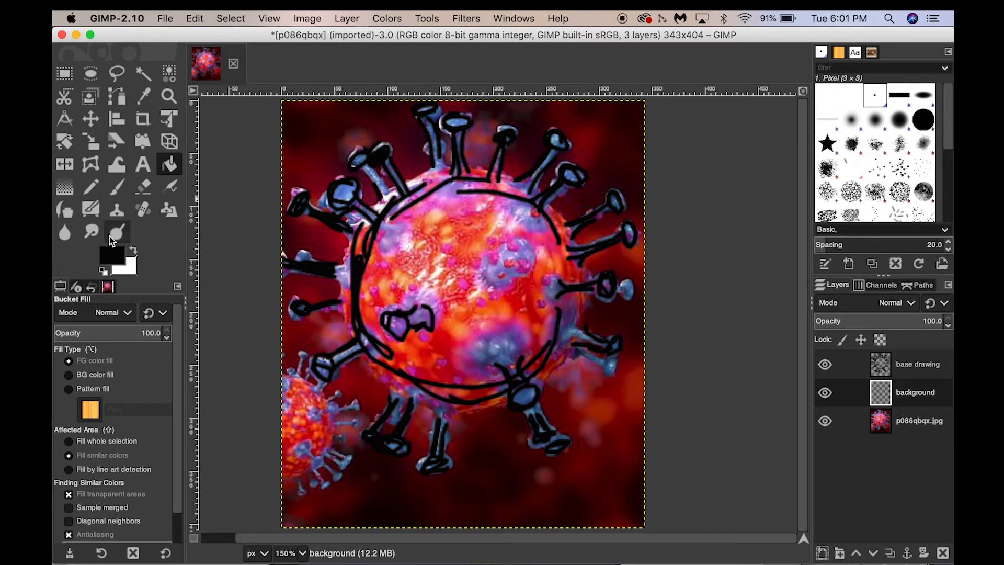
click(347, 238)
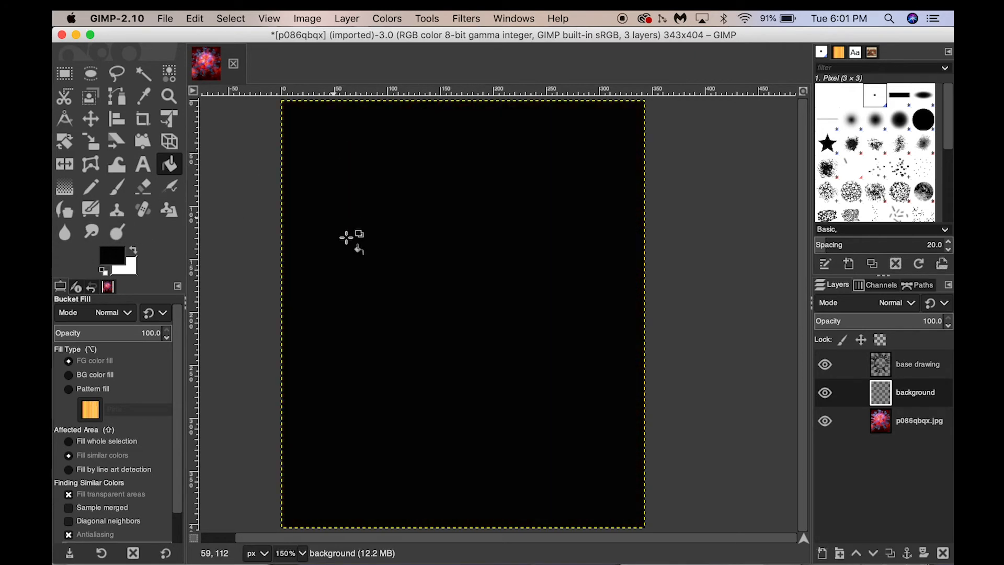
key(super+z)
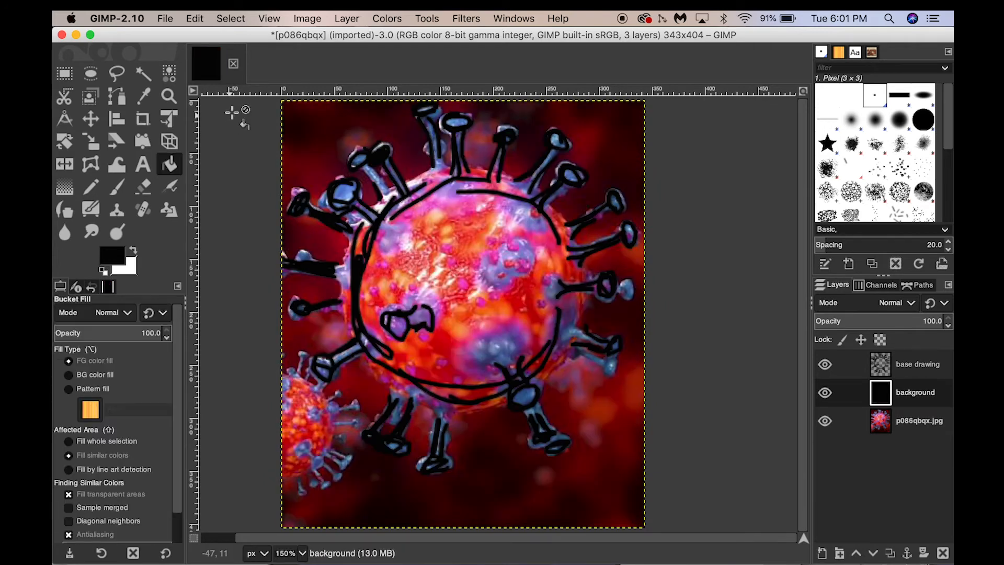
Set the foreground colour to off-white f9f4f4 and fill the background layer with it using Bucket Fill.
key(shift+c)
key(shift+b)
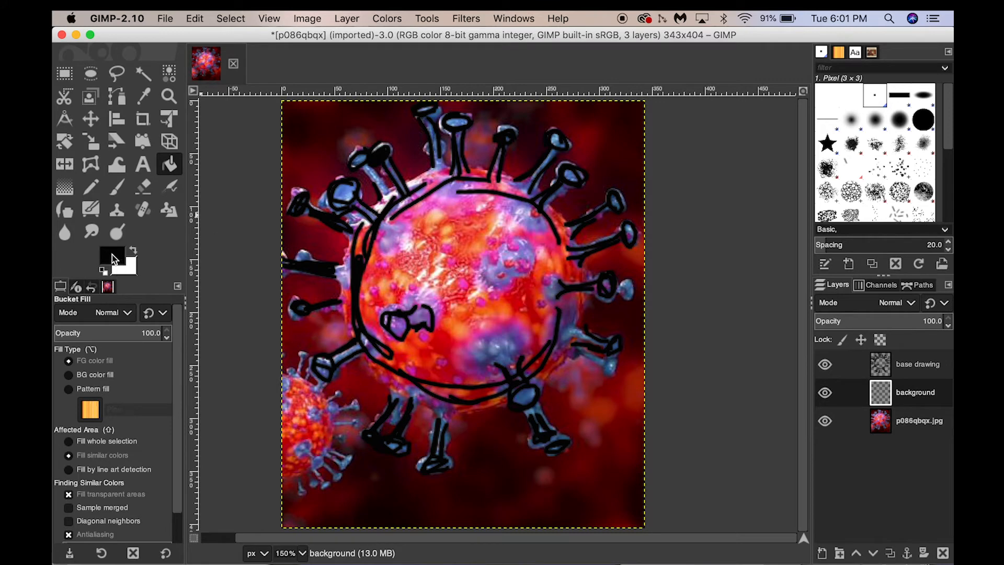
click(112, 256)
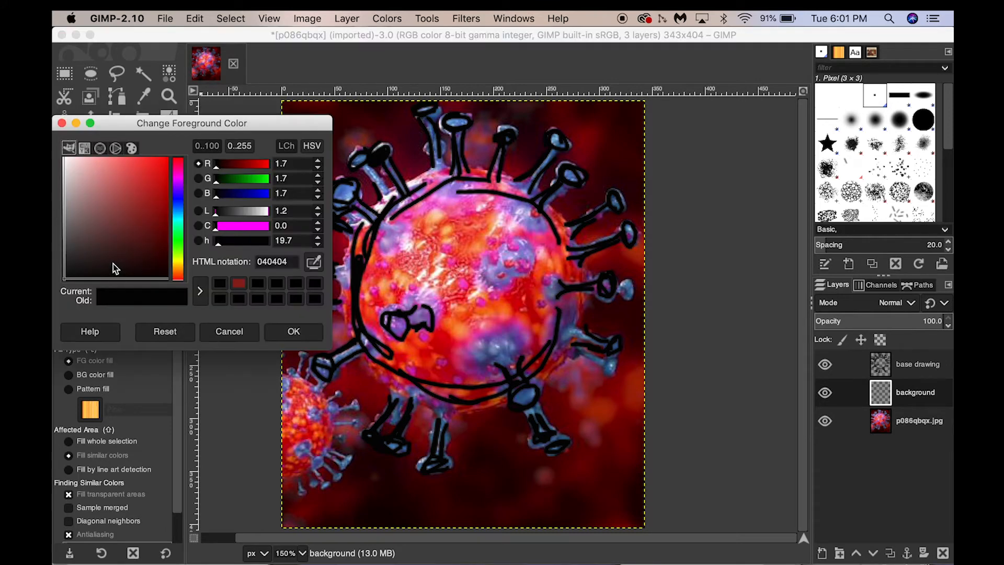
click(66, 159)
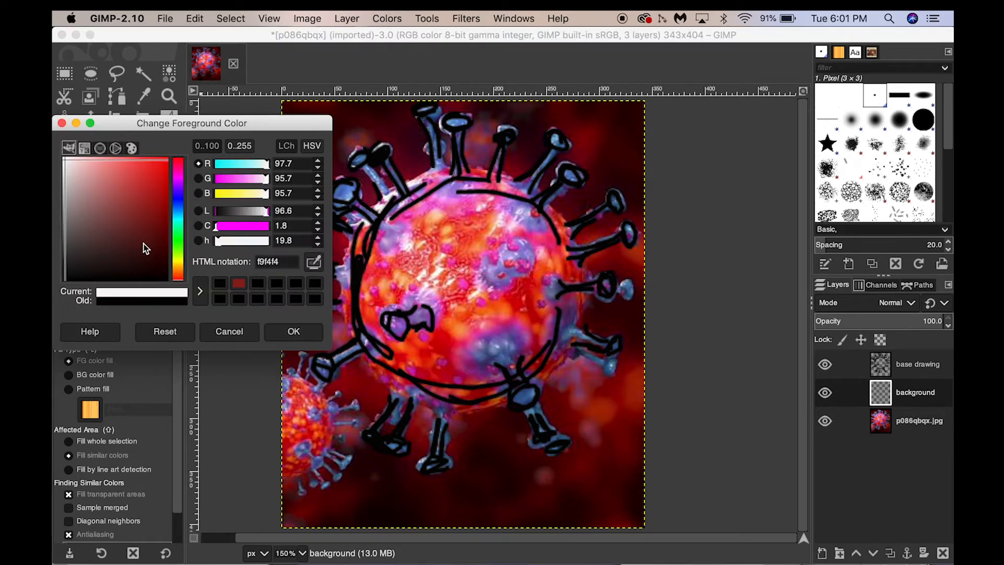
click(293, 332)
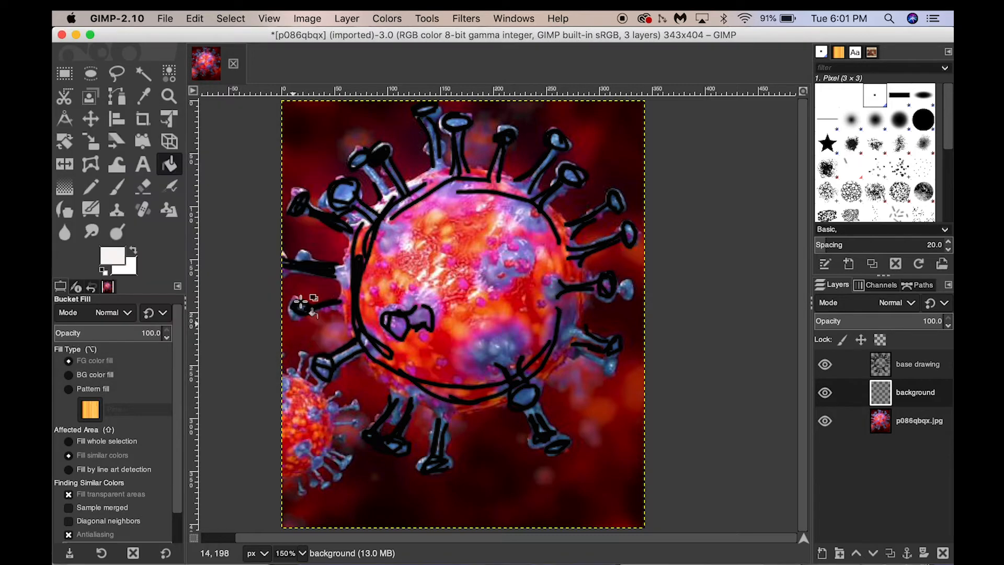
click(334, 148)
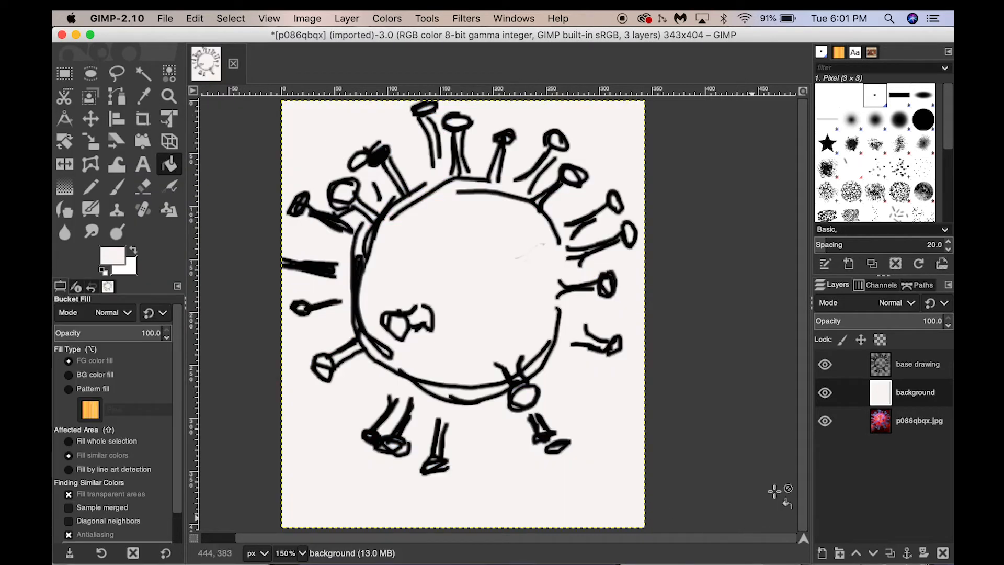
Compare the line drawing with the background layer shown and hidden, leaving the background layer hidden.
click(825, 393)
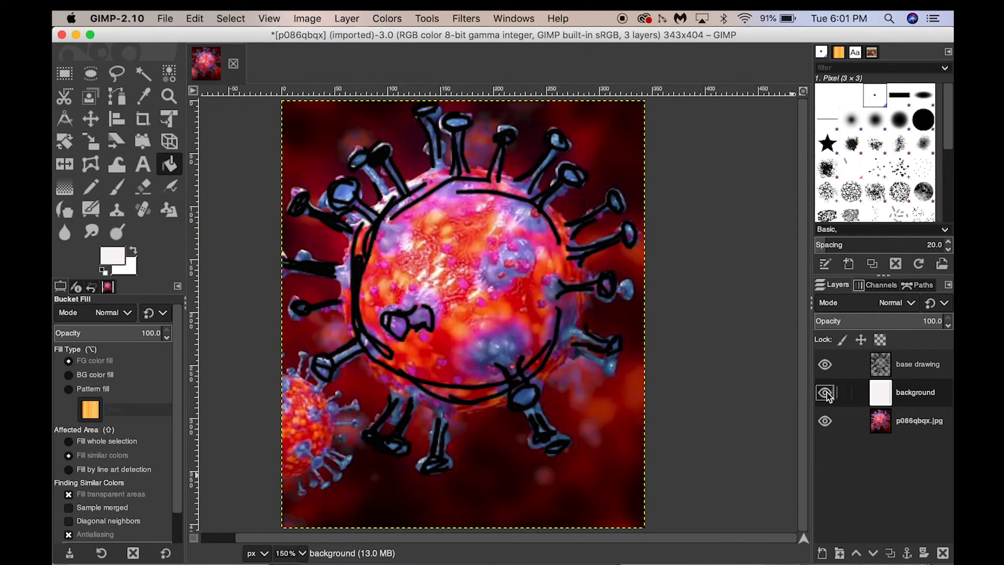
click(825, 394)
click(825, 393)
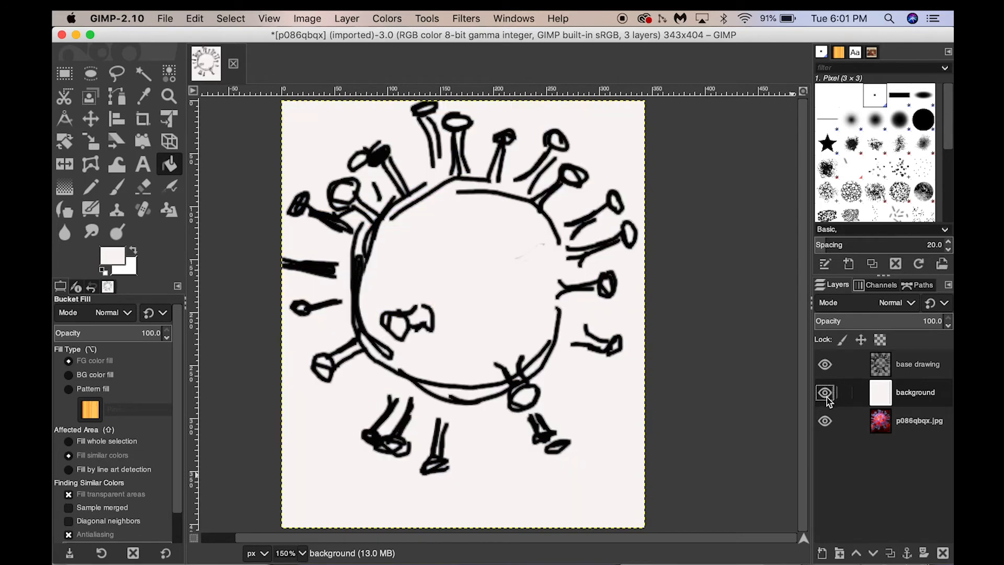
click(825, 393)
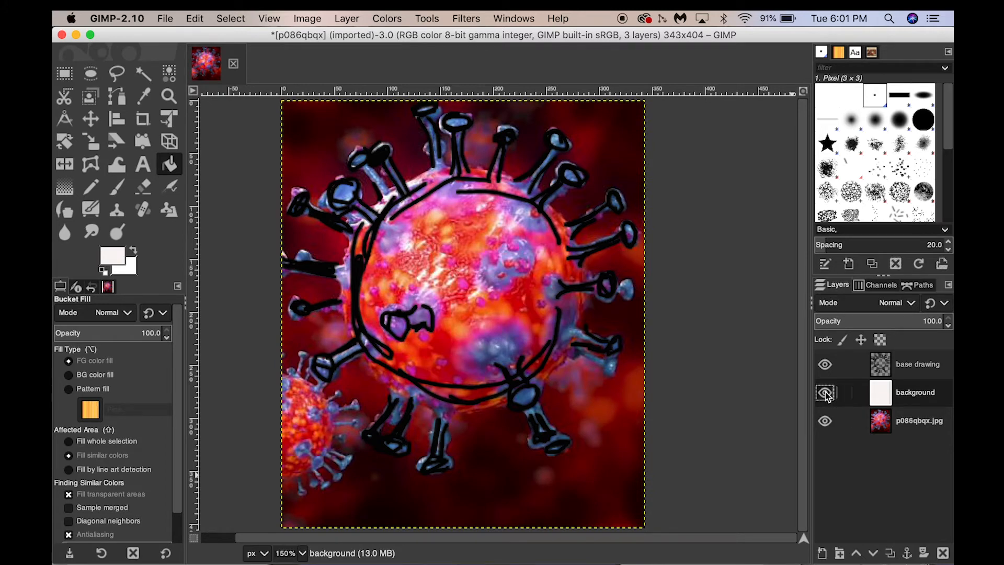
click(825, 394)
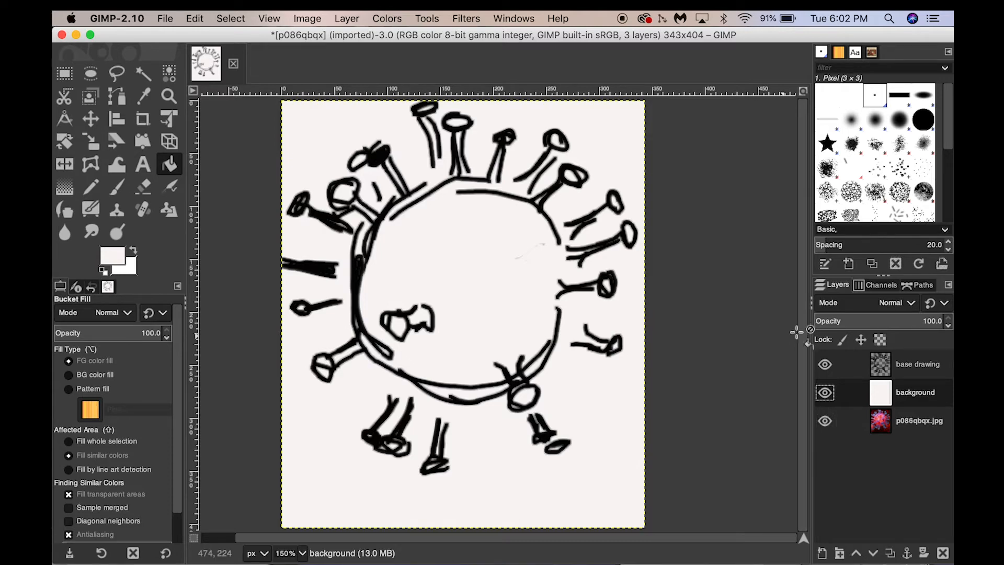
click(824, 398)
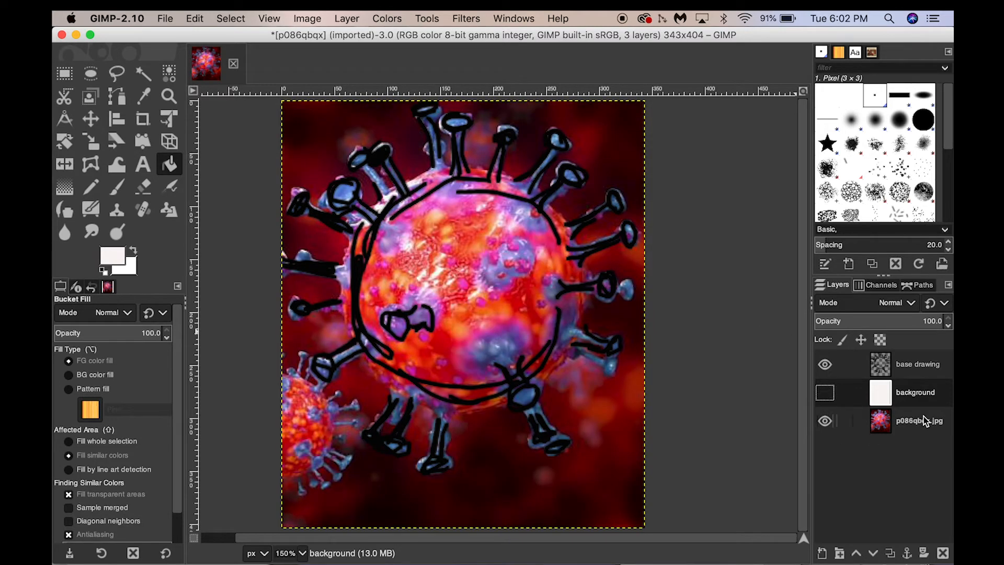
Add a new transparent layer named "red" directly above the base drawing layer.
click(939, 364)
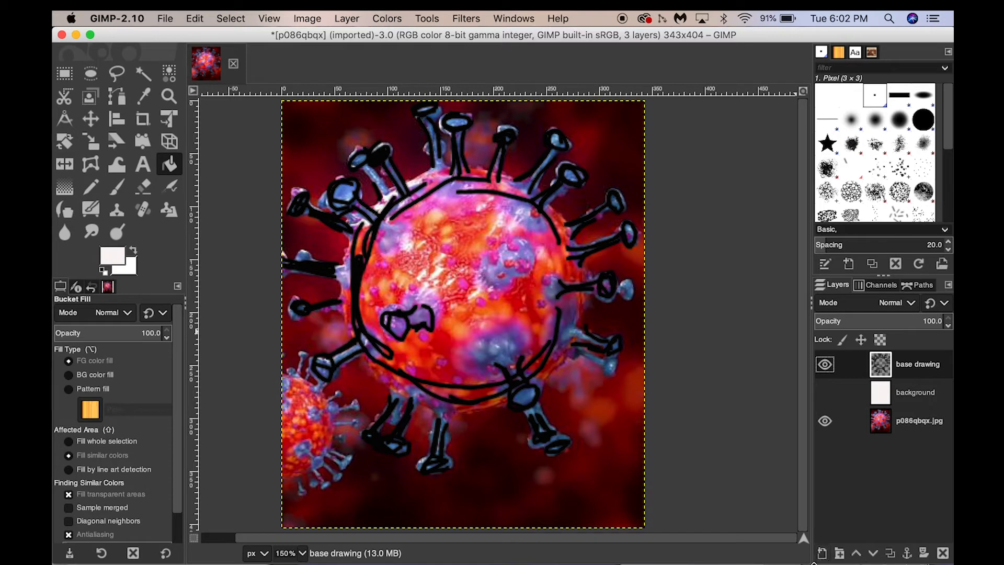
click(823, 554)
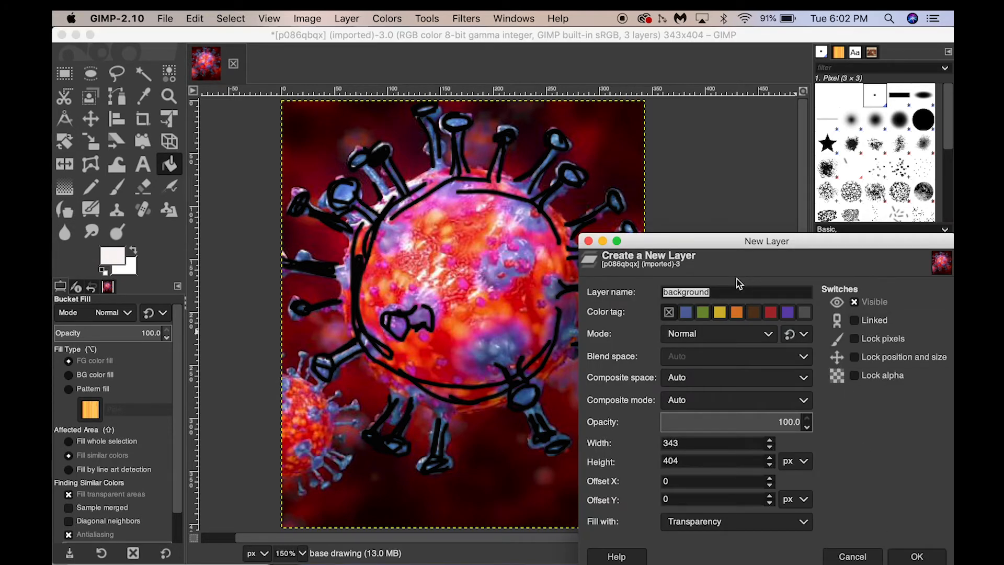
text(red)
click(918, 556)
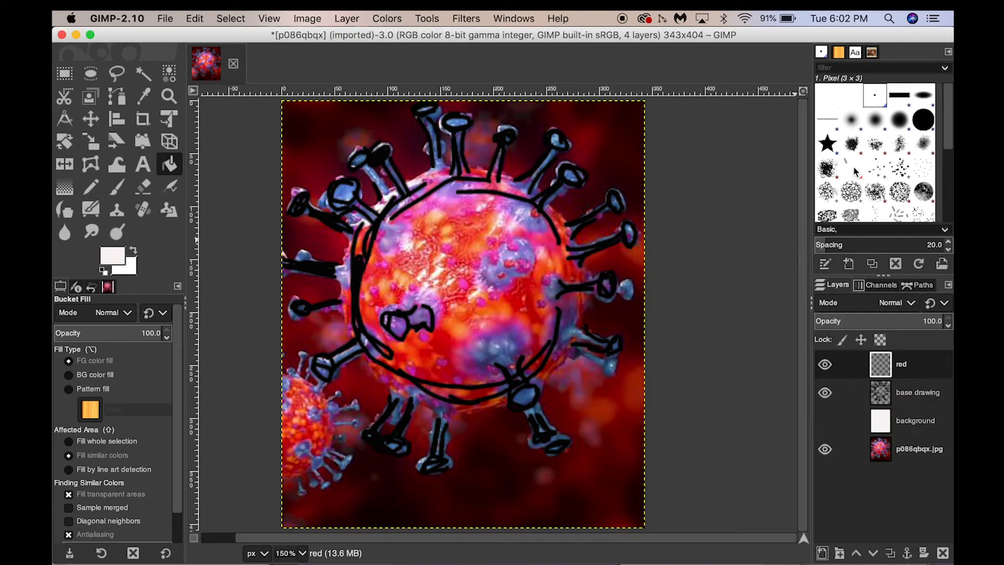
Set up the Paintbrush with the Hardness 075 brush, hardness 95 and size 34.
click(898, 120)
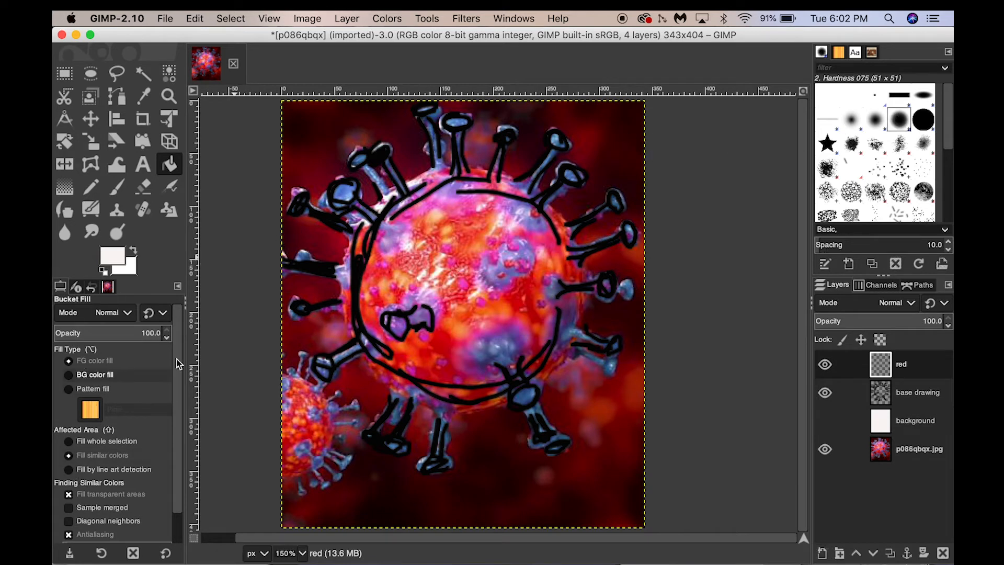
click(117, 187)
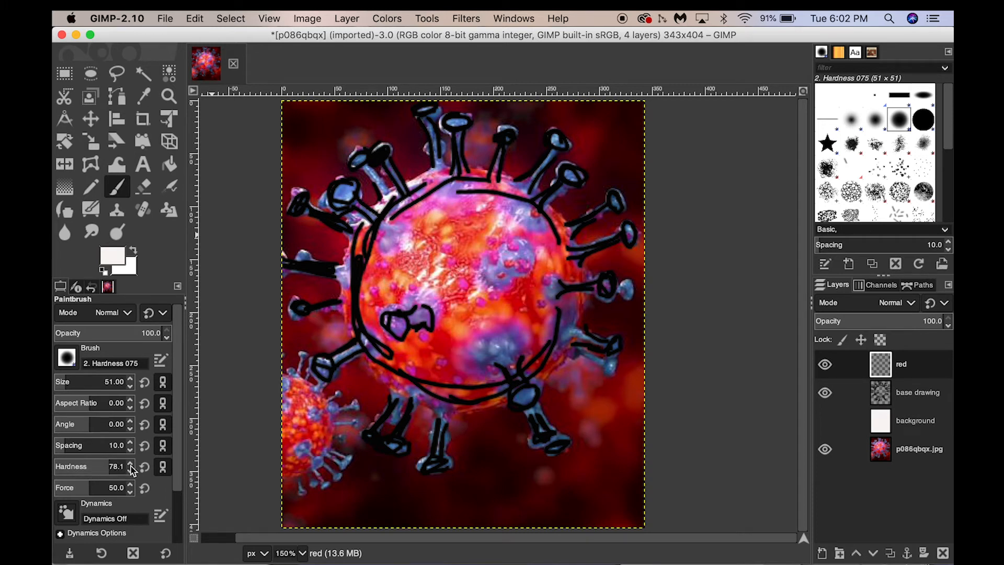
drag(107, 466, 118, 467)
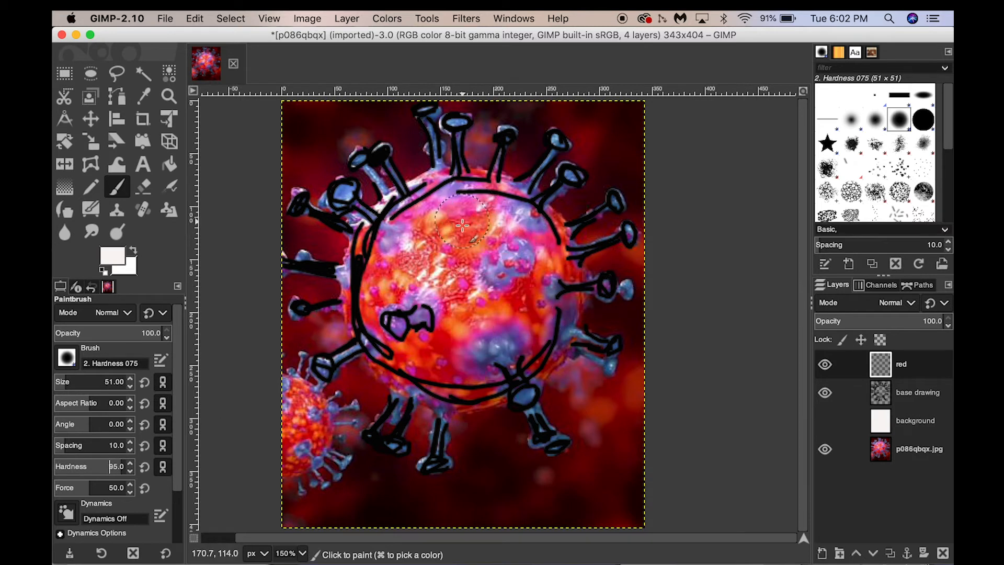
click(130, 387)
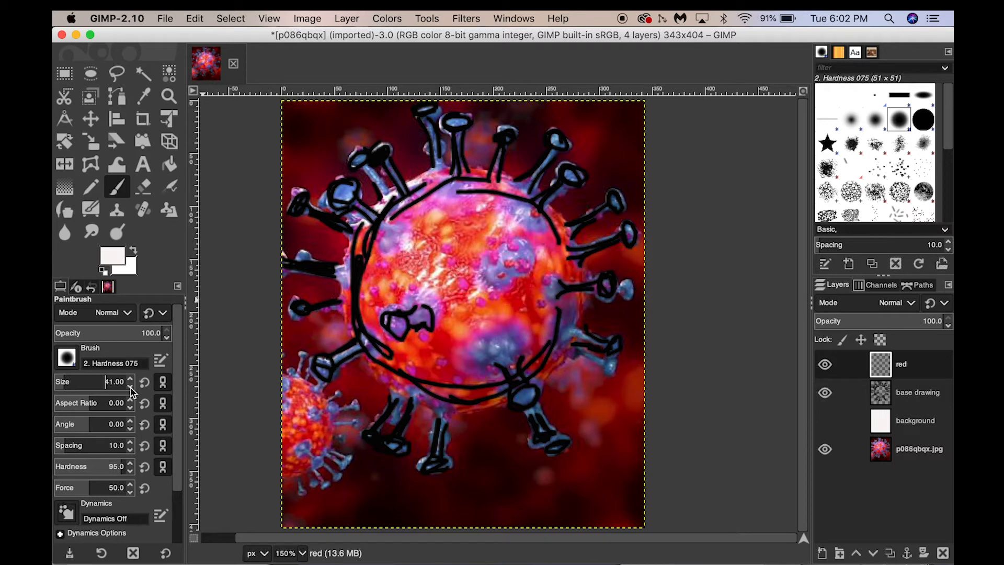
click(130, 387)
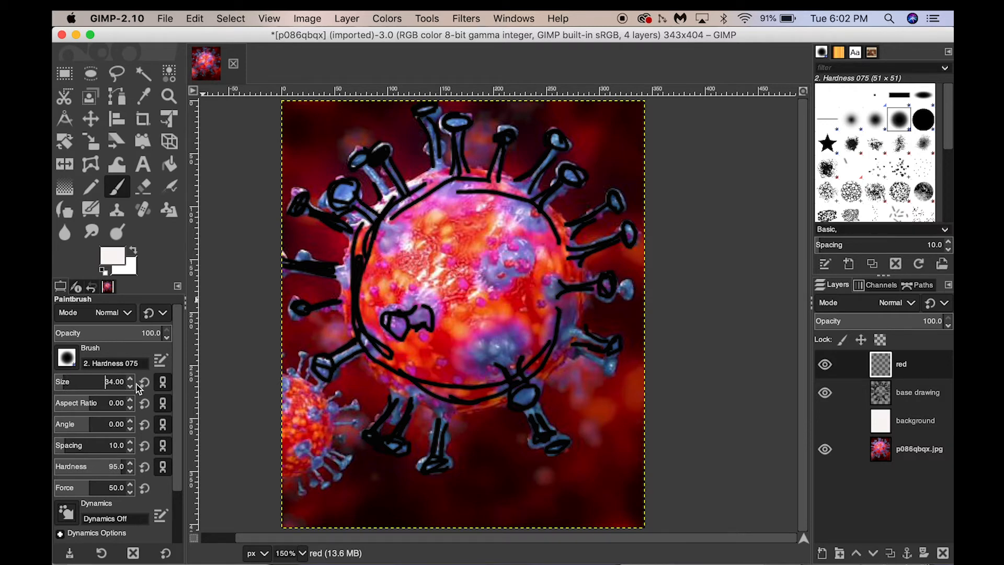
Try painting an off-white stroke on the upper part of the virus body, and undo it.
click(473, 230)
drag(472, 229, 445, 231)
key(shift+c)
key(p)
key(super+z)
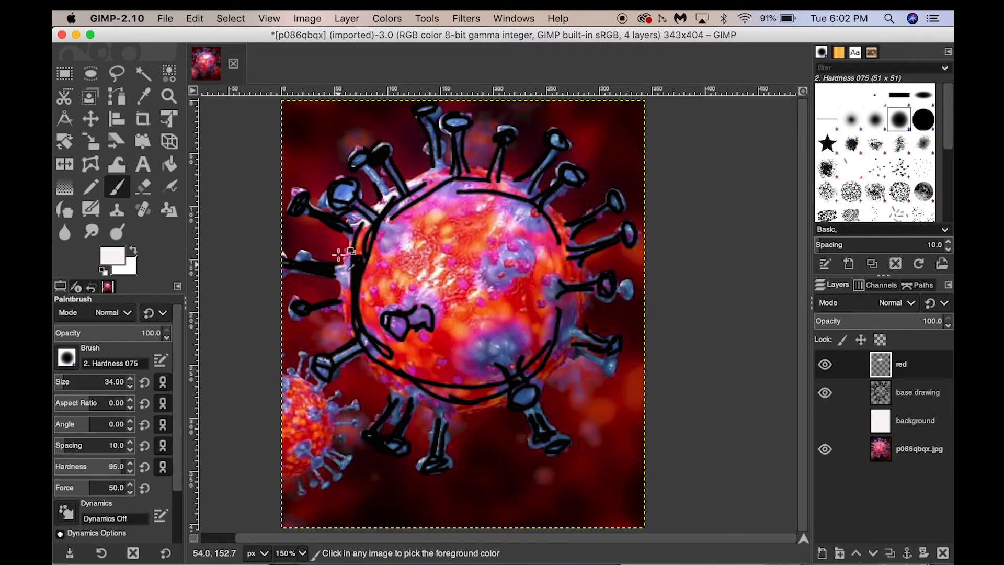
Paint bright red patches on the upper, right and lower parts of the virus body and over the small virus at the image's left edge.
click(119, 259)
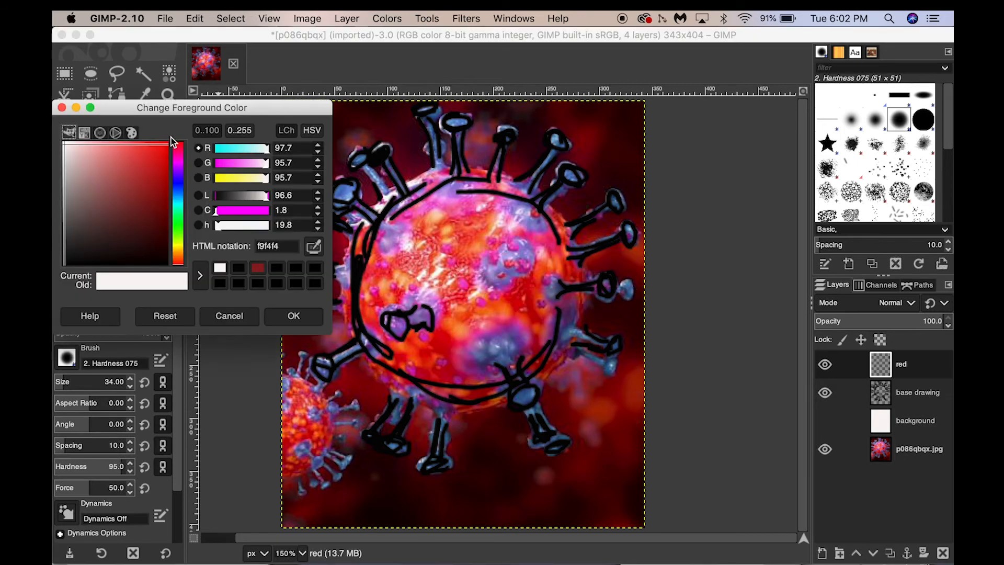
click(161, 149)
click(289, 317)
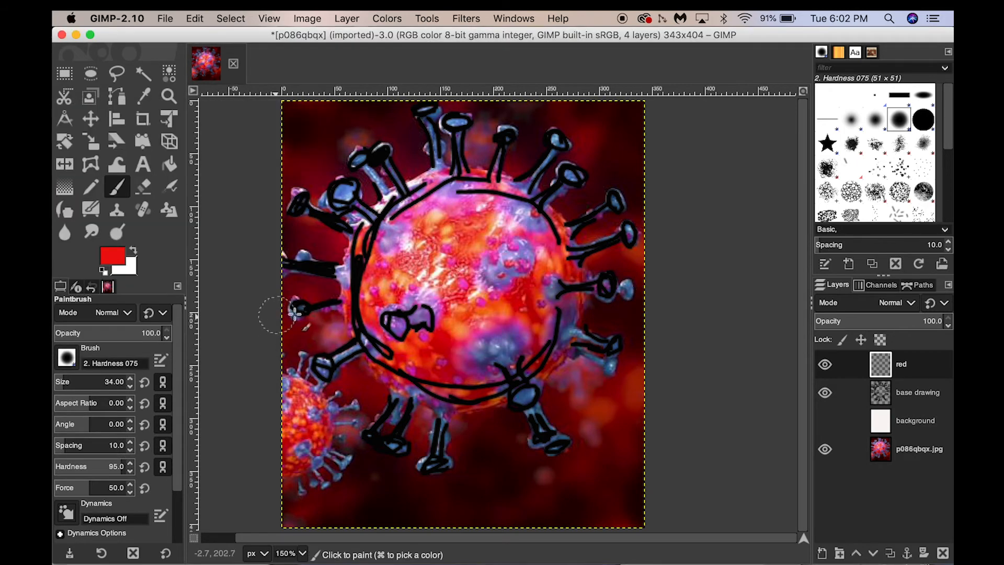
mouse_move(482, 223)
mouse_down()
mouse_move(453, 225)
mouse_move(460, 259)
mouse_up()
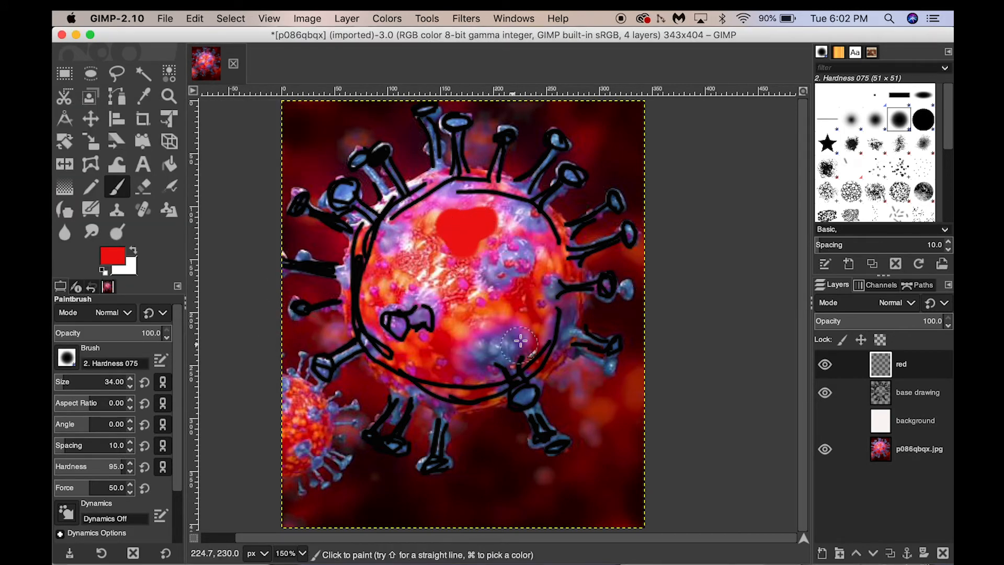
drag(539, 287, 534, 337)
drag(444, 345, 413, 366)
drag(295, 389, 293, 463)
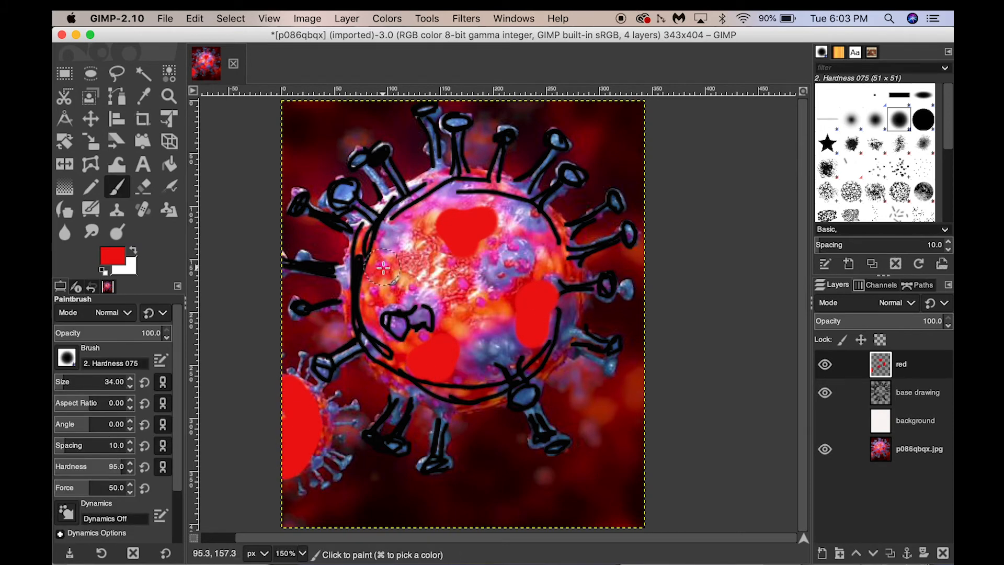
Reduce the brush size to 20 and paint red patches inside the body's left part and along its left and right edges.
key(bracketleft)
key(bracketleft)
key(bracketleft)
key(bracketleft)
key(bracketleft)
key(bracketleft)
key(bracketleft)
key(bracketleft)
key(bracketleft)
key(bracketleft)
key(bracketleft)
key(bracketleft)
key(bracketleft)
key(bracketleft)
mouse_move(420, 256)
mouse_down()
mouse_move(397, 261)
mouse_move(391, 284)
mouse_move(387, 271)
mouse_move(369, 293)
mouse_up()
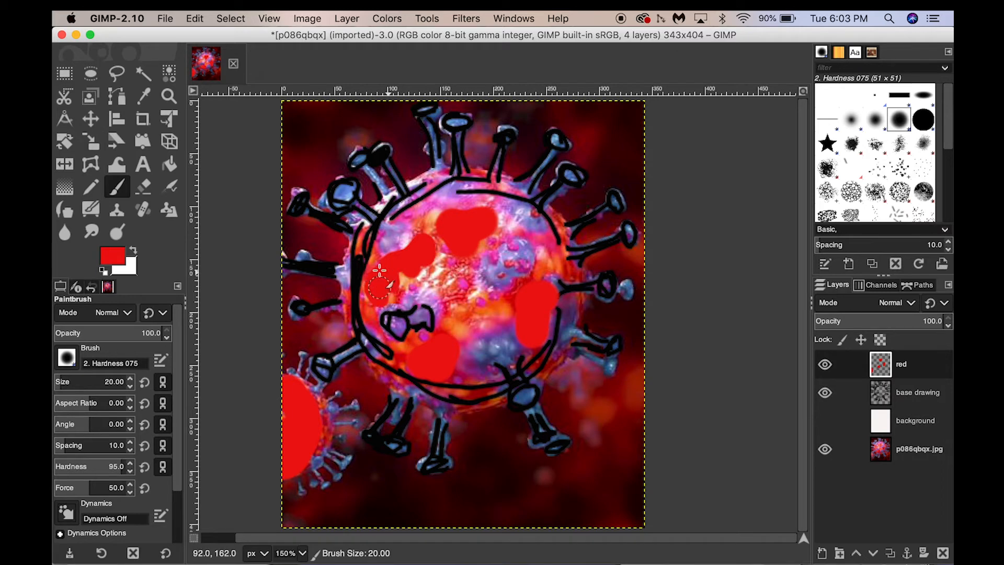
mouse_move(373, 230)
mouse_down()
mouse_move(378, 239)
mouse_move(359, 247)
mouse_move(353, 296)
mouse_up()
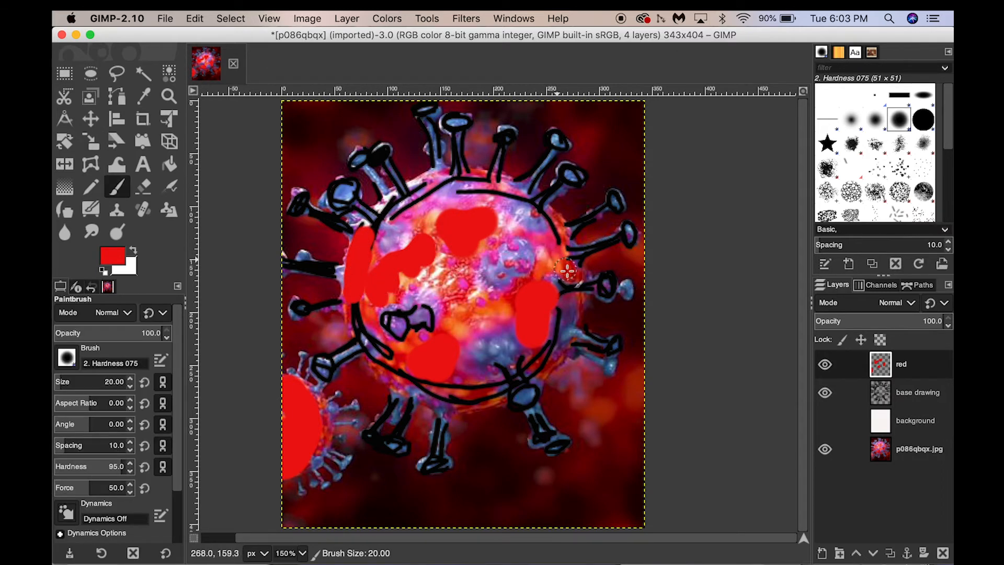
drag(575, 280, 554, 209)
key(shift+c)
key(p)
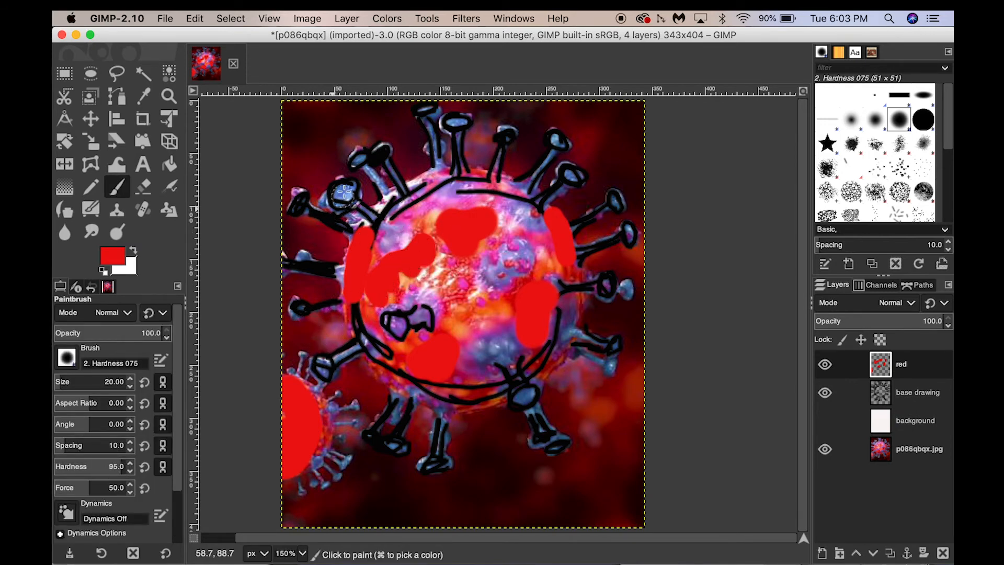
Dab red on the tips of four spikes on the virus's left side and two spikes below the body.
click(345, 192)
click(297, 200)
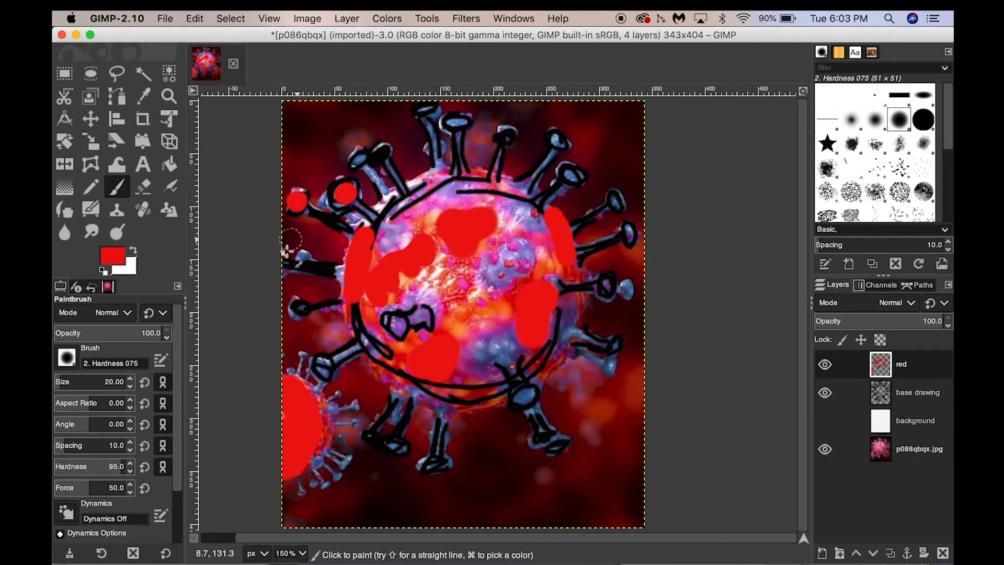
click(295, 311)
click(321, 367)
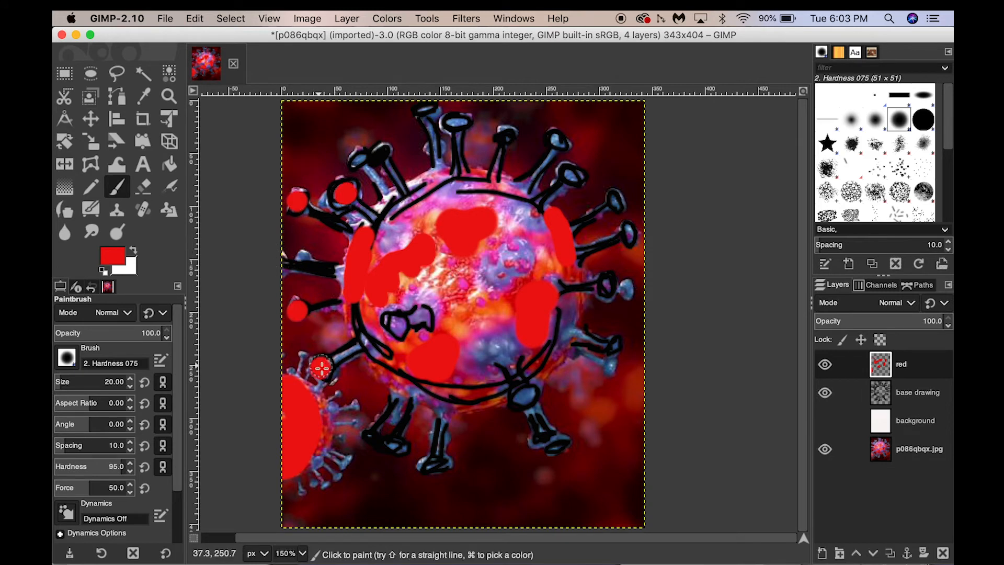
click(398, 447)
click(441, 465)
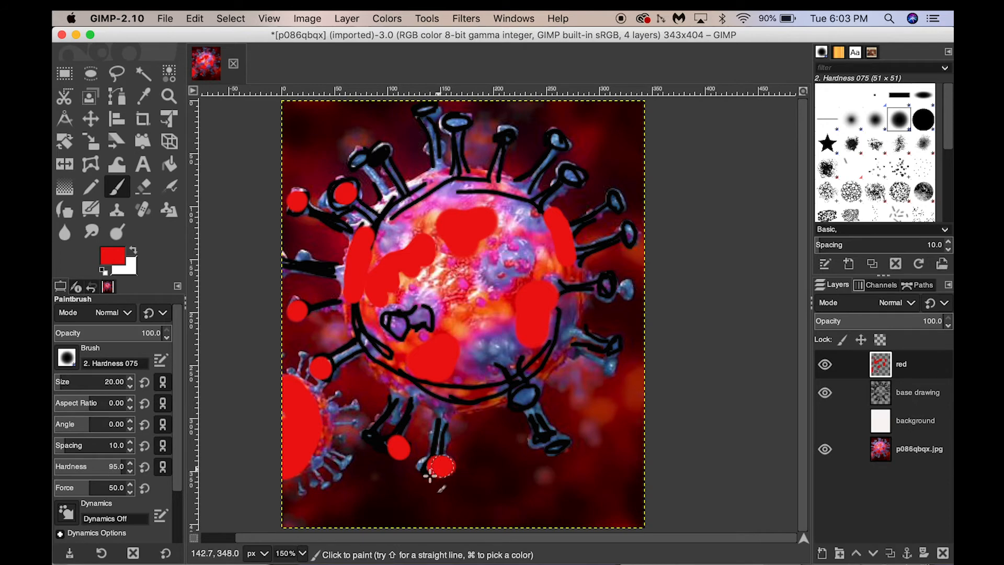
Dab red on spike tips along the virus's upper, right and lower-right sides, and paint a short red stroke along the body's top edge.
click(573, 176)
click(561, 142)
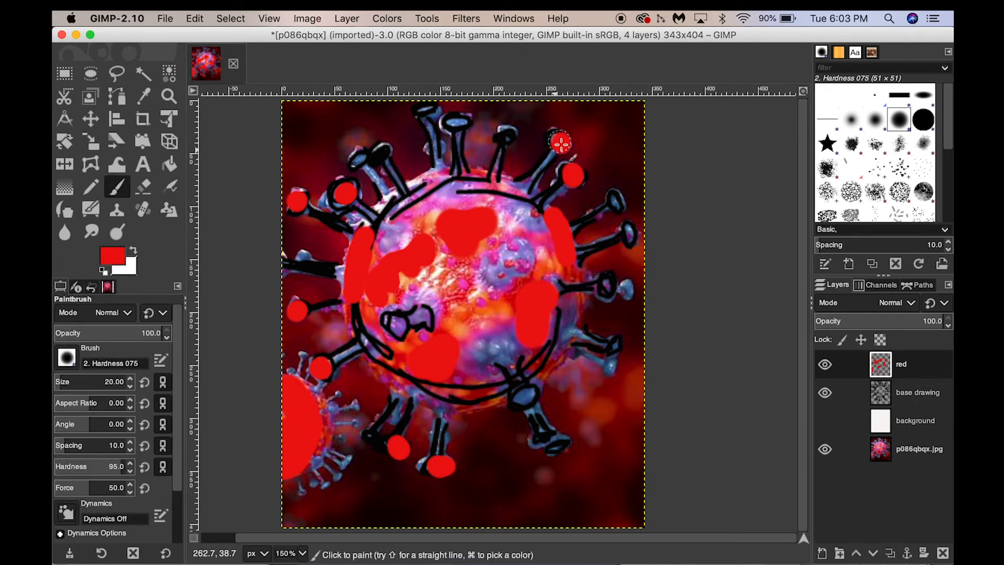
click(503, 131)
mouse_move(442, 178)
mouse_down()
mouse_move(476, 180)
mouse_move(439, 181)
mouse_up()
click(615, 349)
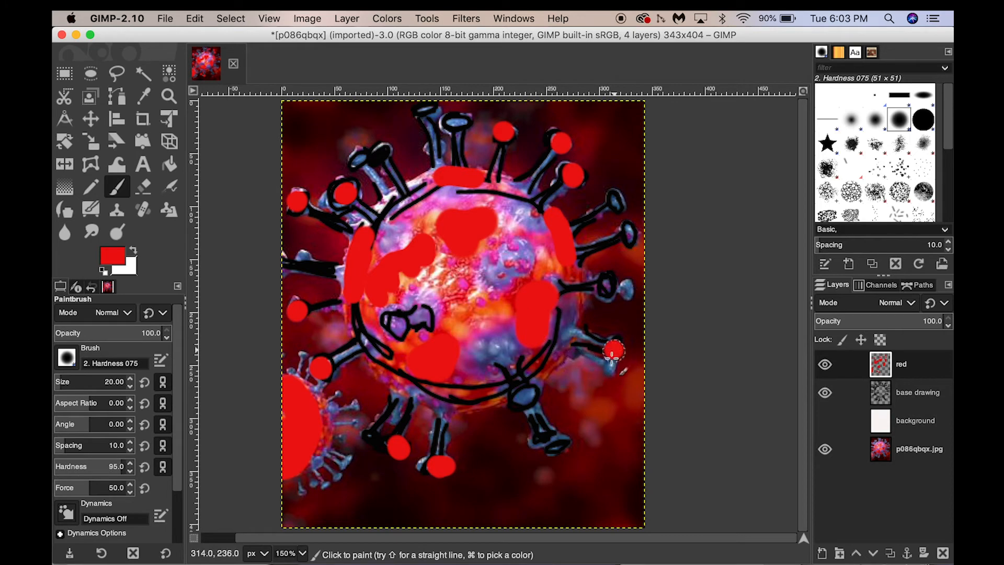
click(607, 285)
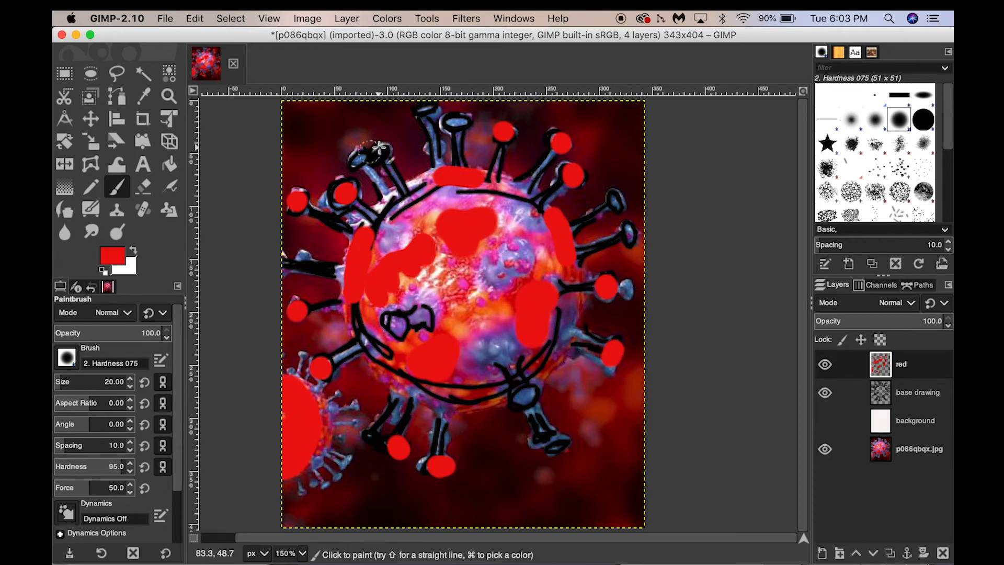
click(430, 108)
key(shift+c)
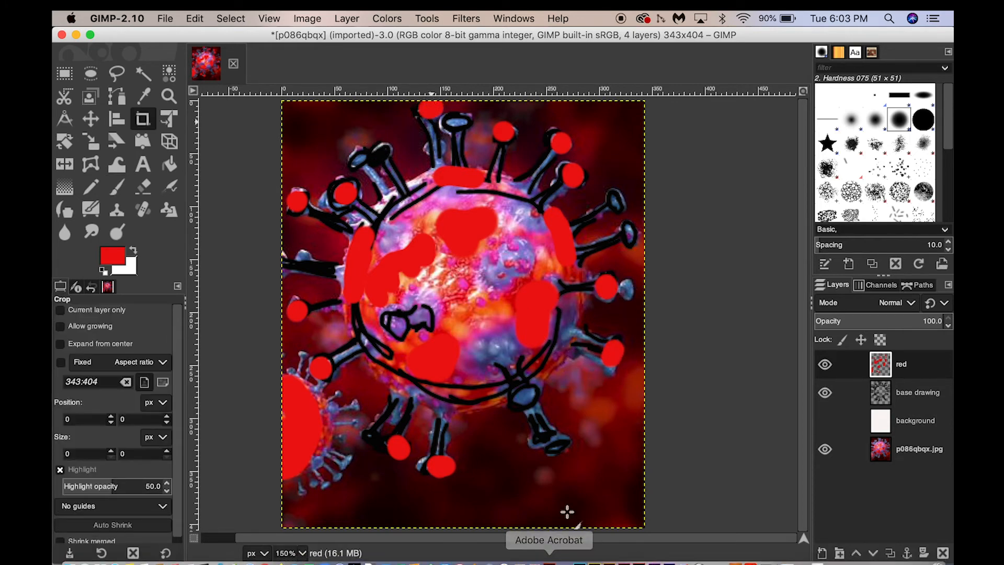
key(p)
click(559, 445)
key(shift+c)
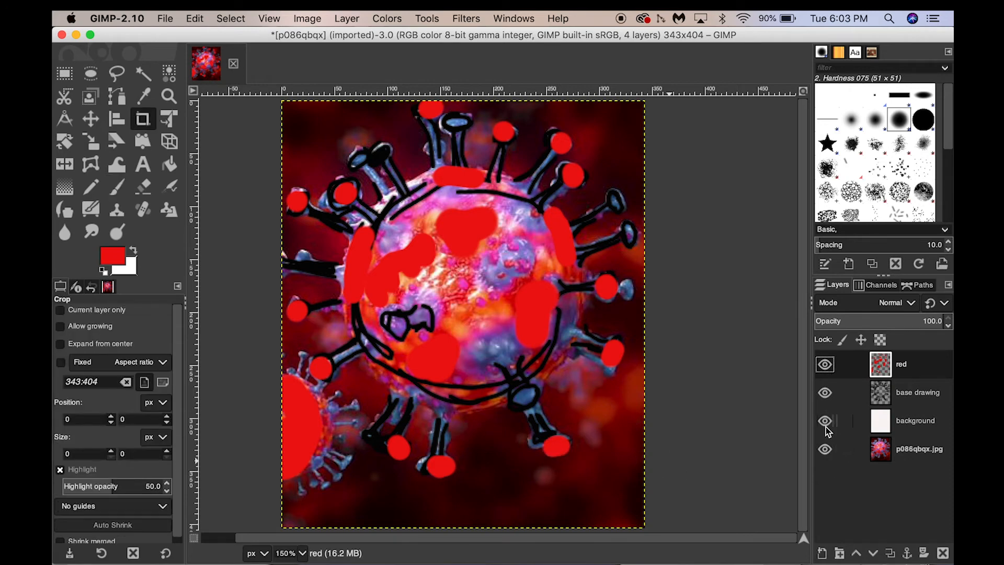
Show the background layer to examine the drawing with its red areas against off-white, and hide it again.
click(825, 423)
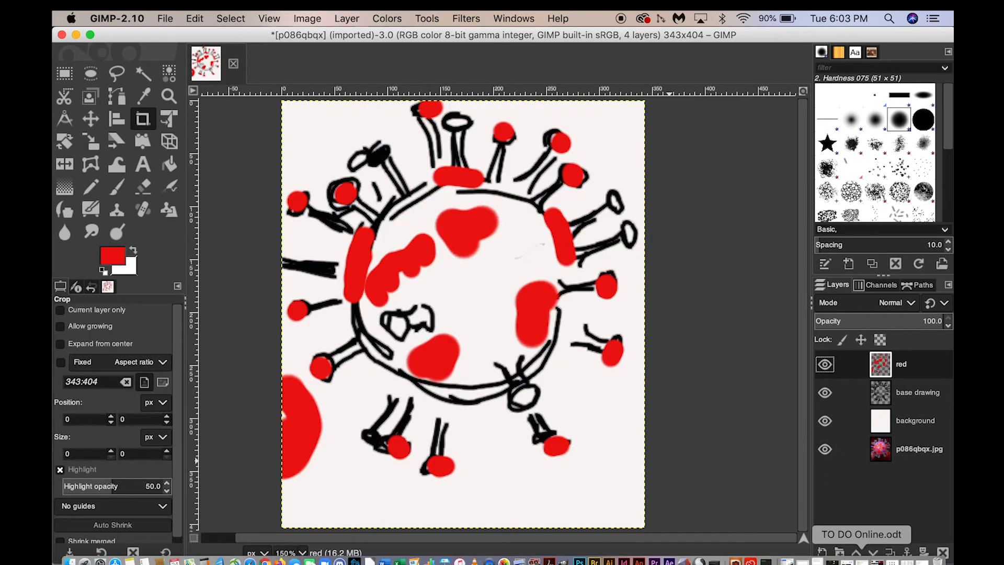
click(825, 421)
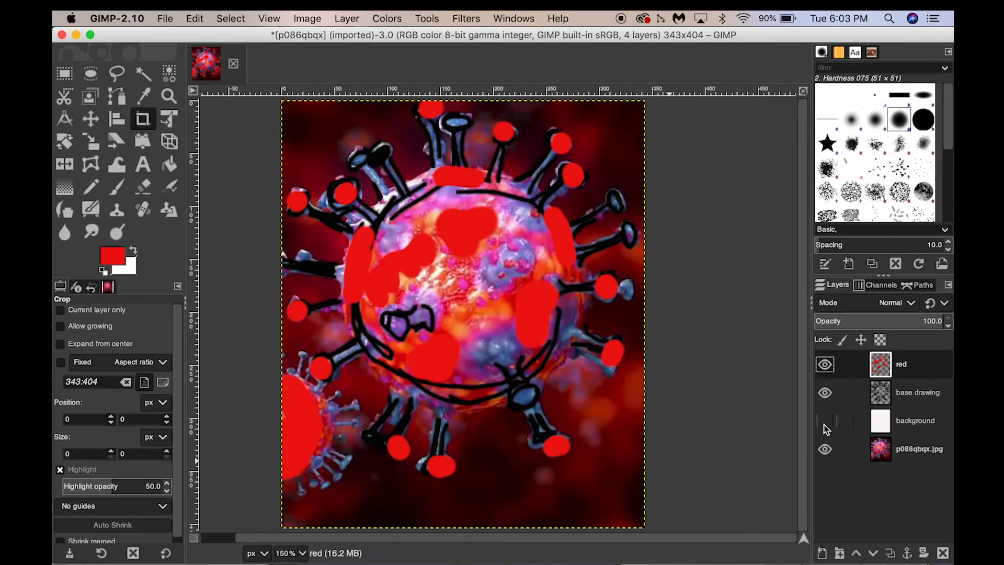
Add a transparent layer named "purple" and set the foreground colour to purple 9b25cd.
click(821, 553)
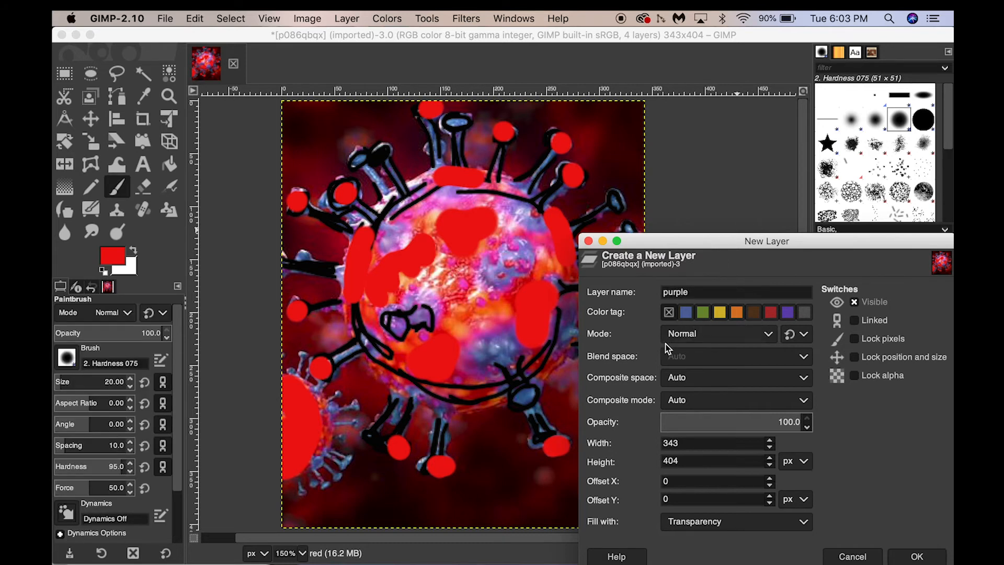
click(919, 556)
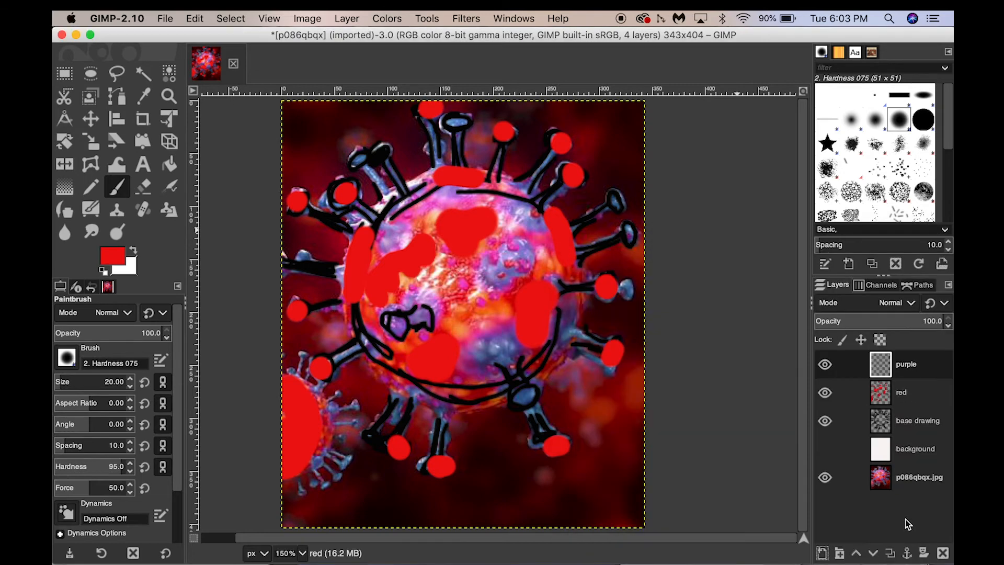
click(109, 262)
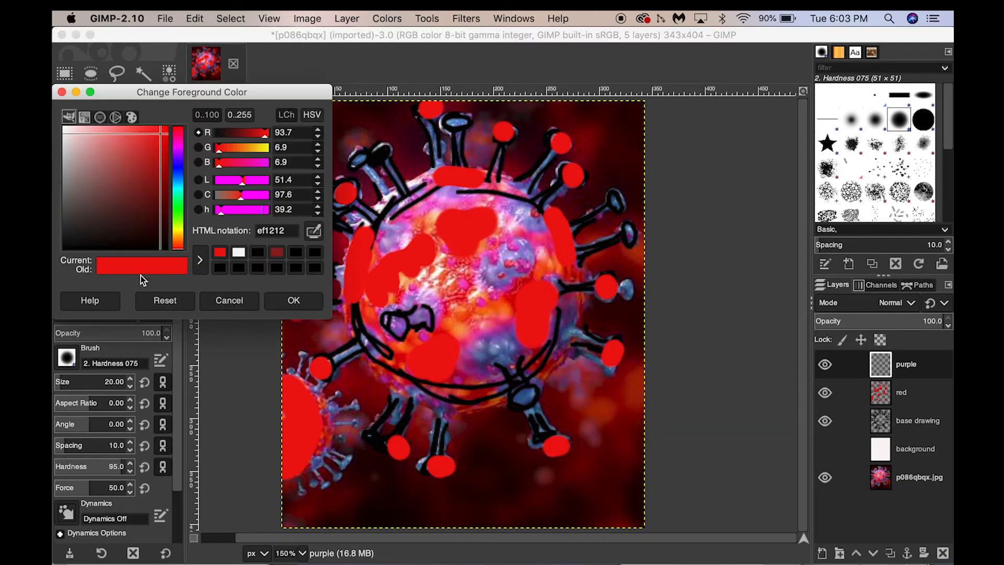
click(178, 152)
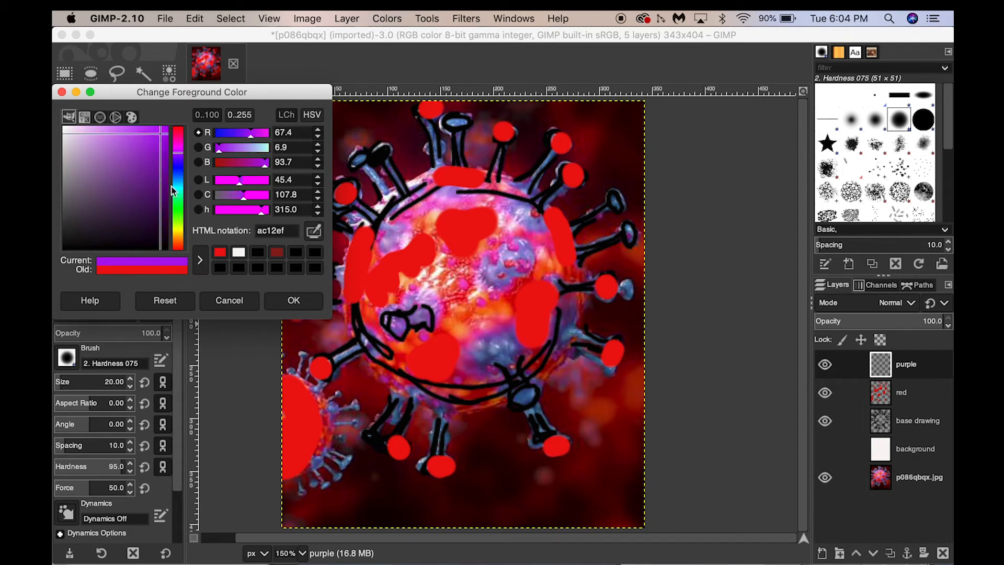
mouse_move(159, 135)
mouse_down()
mouse_move(137, 148)
mouse_move(150, 149)
mouse_up()
click(278, 298)
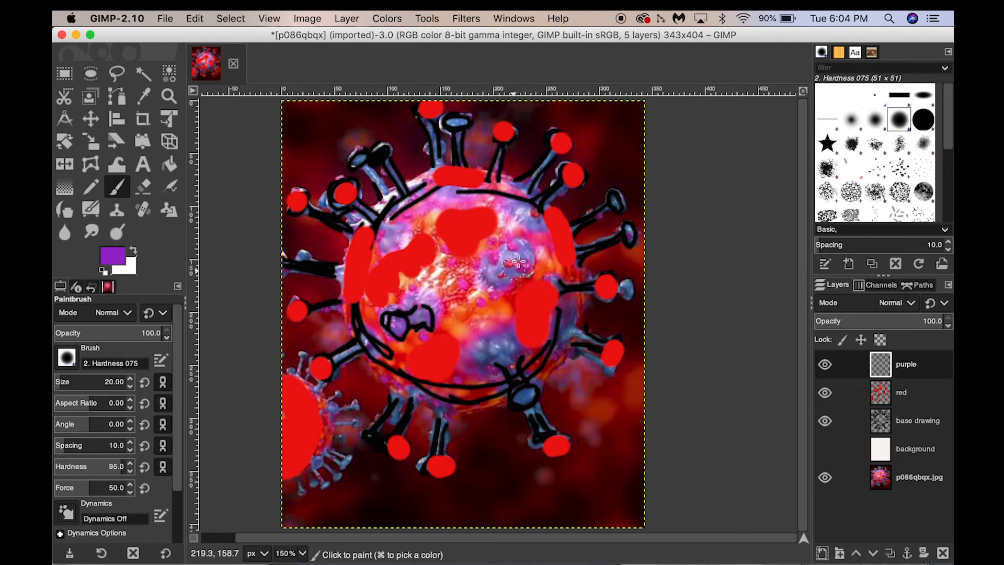
Paint two purple patches on the virus body, one right of centre and one near its upper-right edge.
mouse_move(524, 265)
mouse_down()
mouse_move(506, 253)
mouse_move(500, 280)
mouse_up()
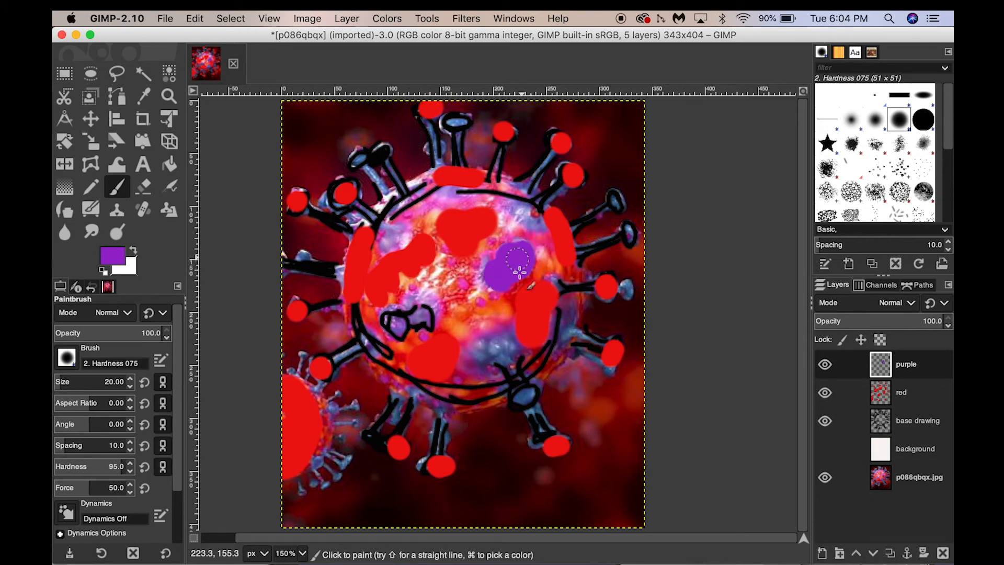
key(shift+c)
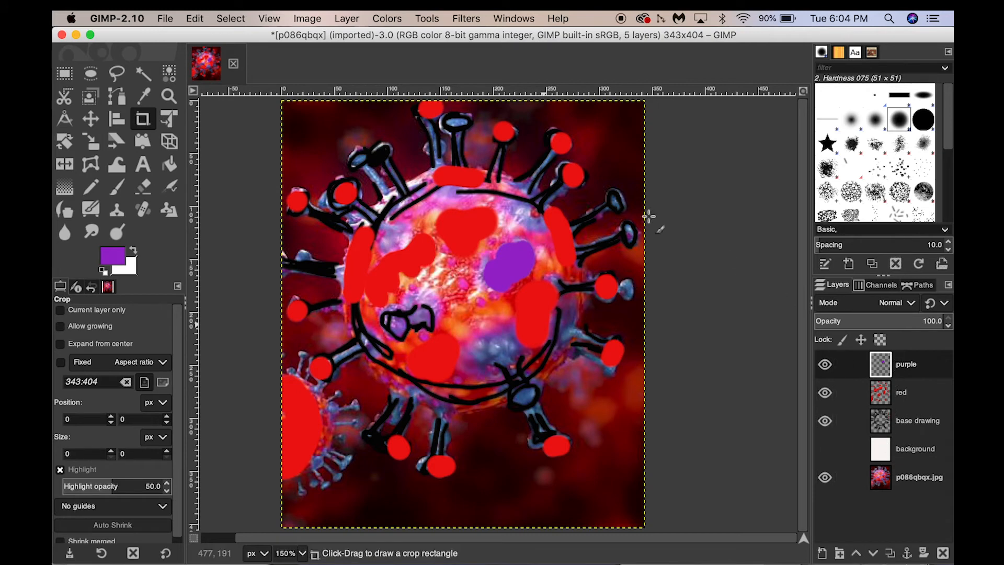
key(p)
drag(539, 223, 530, 209)
key(shift+c)
key(p)
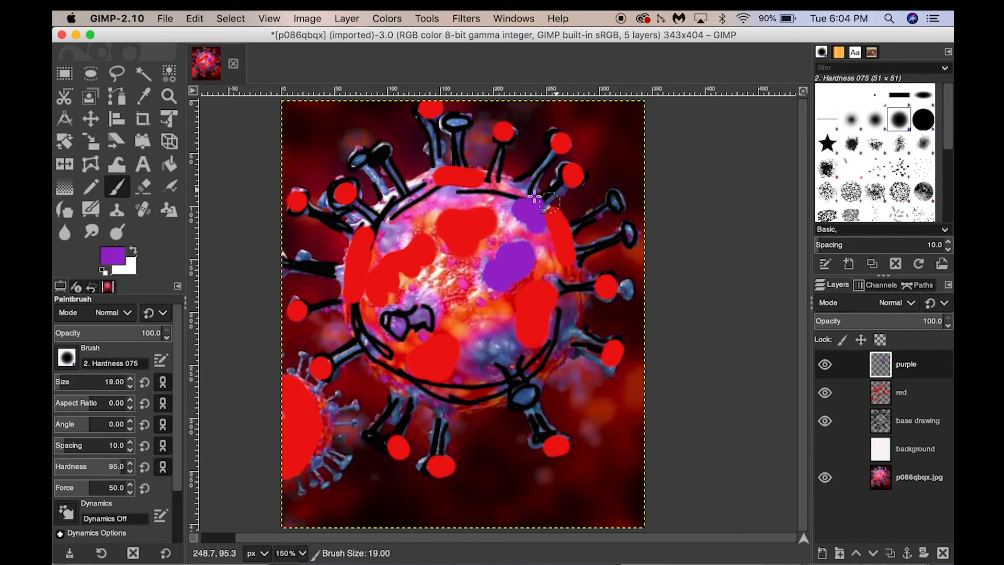
Reduce the brush size to 12 and paint purple stems on the spikes along the virus's top, upper-left and left sides.
drag(519, 192, 554, 156)
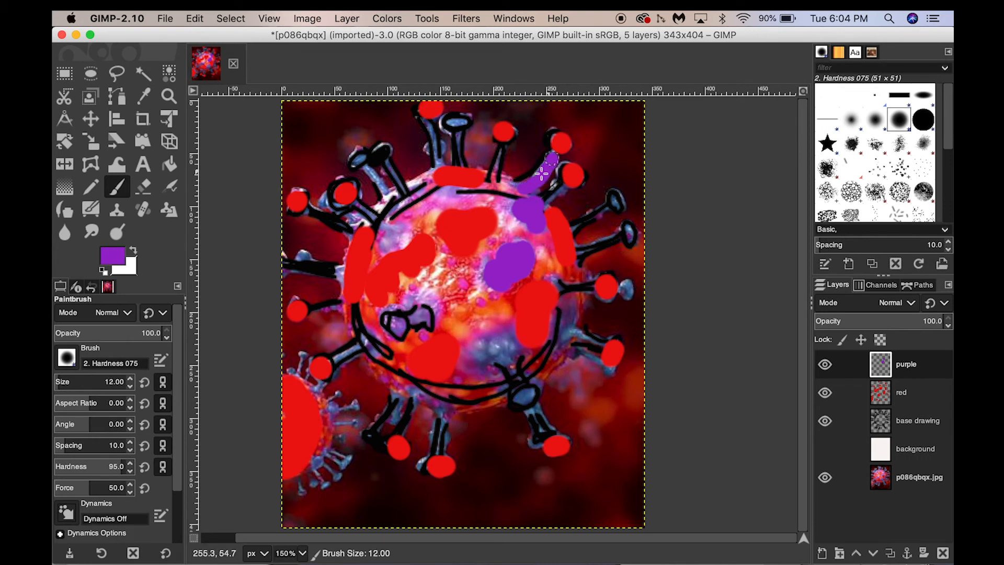
mouse_move(494, 160)
mouse_down()
mouse_move(495, 179)
mouse_move(458, 136)
mouse_move(437, 157)
mouse_up()
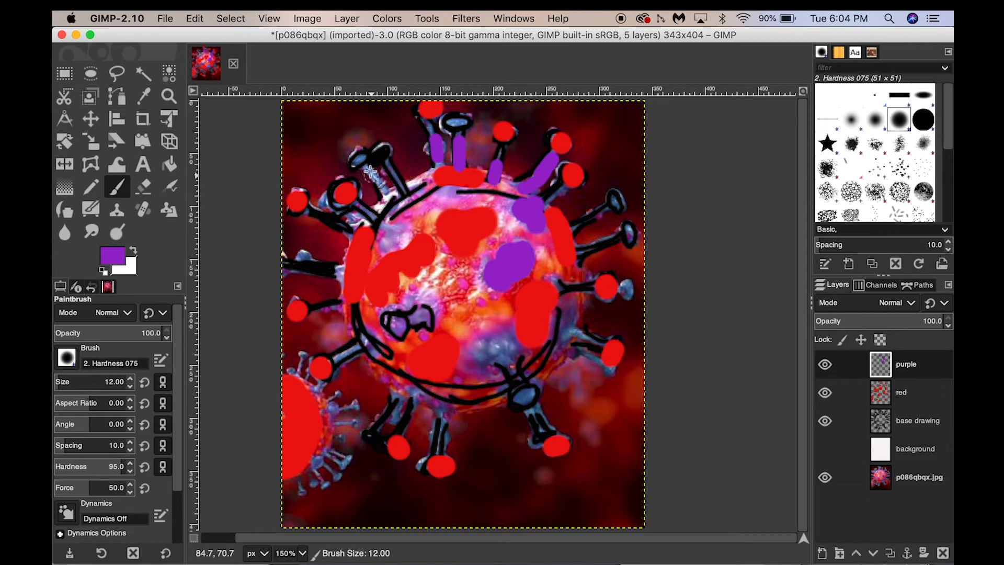
drag(369, 172, 390, 202)
drag(322, 310, 348, 302)
Paint broad purple areas over the body's left, lower and upper-left parts, and extend purple into its centre and upper-right edge.
mouse_move(366, 301)
mouse_down()
mouse_move(388, 348)
mouse_move(367, 303)
mouse_move(403, 306)
mouse_move(437, 272)
mouse_move(379, 302)
mouse_move(395, 346)
mouse_up()
mouse_move(526, 345)
mouse_down()
mouse_move(510, 330)
mouse_move(473, 369)
mouse_move(439, 381)
mouse_move(381, 359)
mouse_move(389, 327)
mouse_up()
mouse_move(440, 196)
mouse_down()
mouse_move(385, 206)
mouse_move(388, 237)
mouse_up()
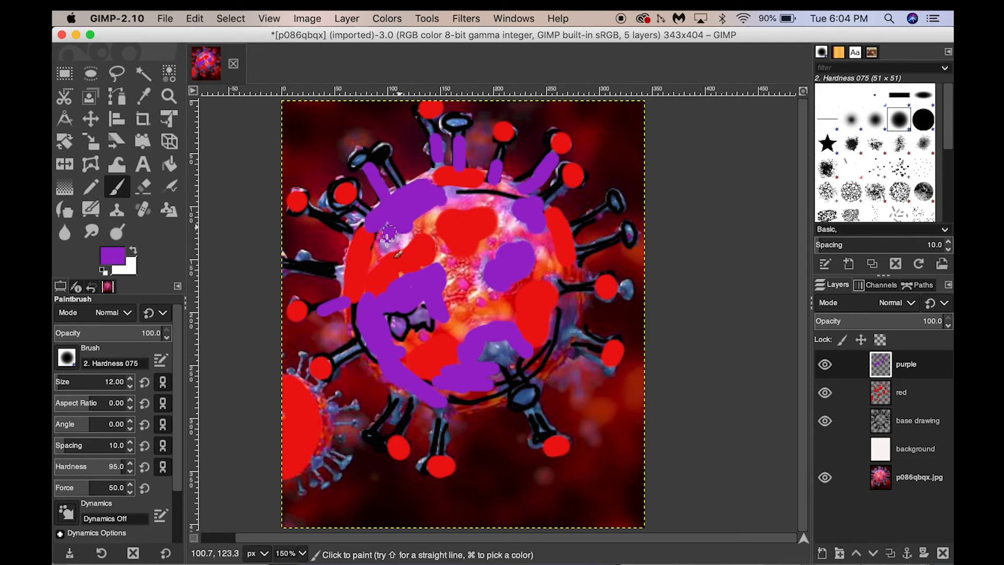
drag(512, 197, 513, 186)
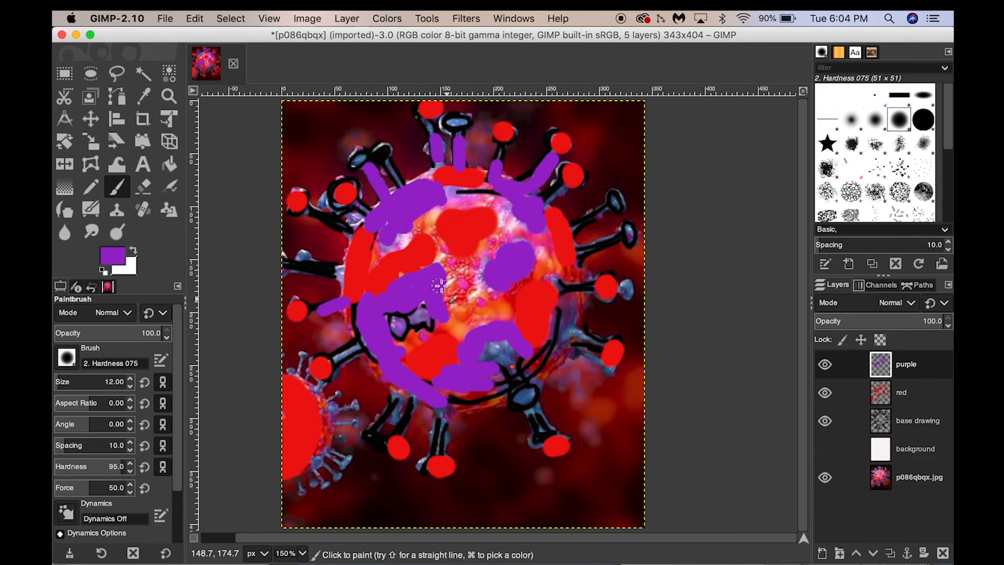
mouse_move(480, 271)
mouse_down()
mouse_move(454, 270)
mouse_move(437, 234)
mouse_up()
Paint purple on one lower-left and one upper-left spike stem, and dab the round tips of a lower-right and an upper-right spike.
drag(519, 400, 529, 395)
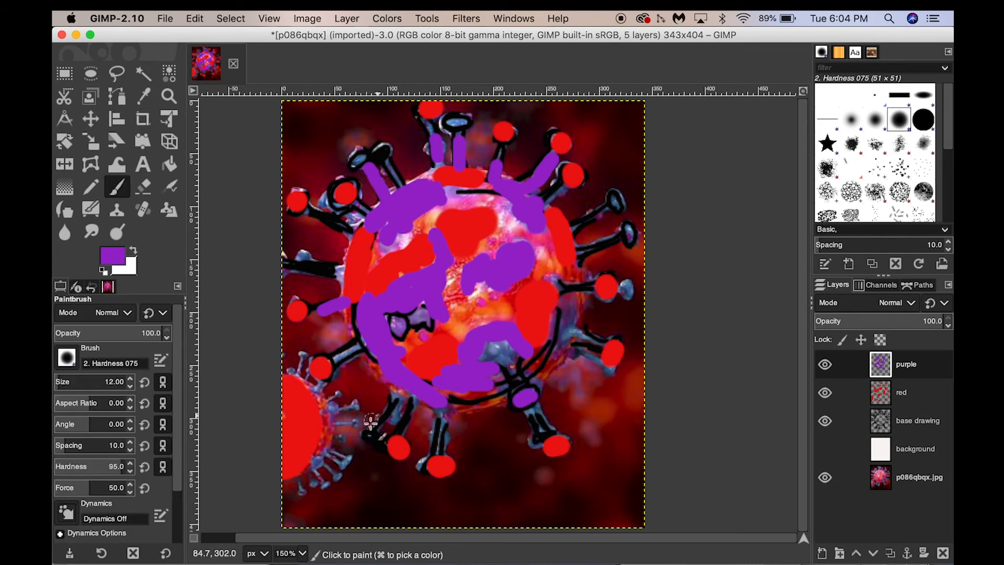
drag(401, 389, 373, 421)
key(shift+c)
key(p)
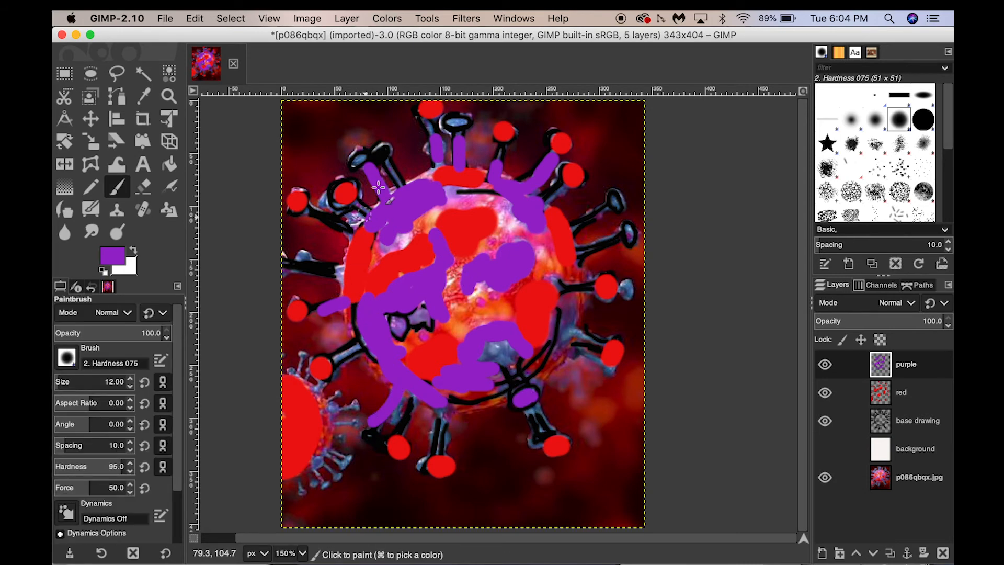
key(shift+c)
key(p)
drag(613, 211, 618, 204)
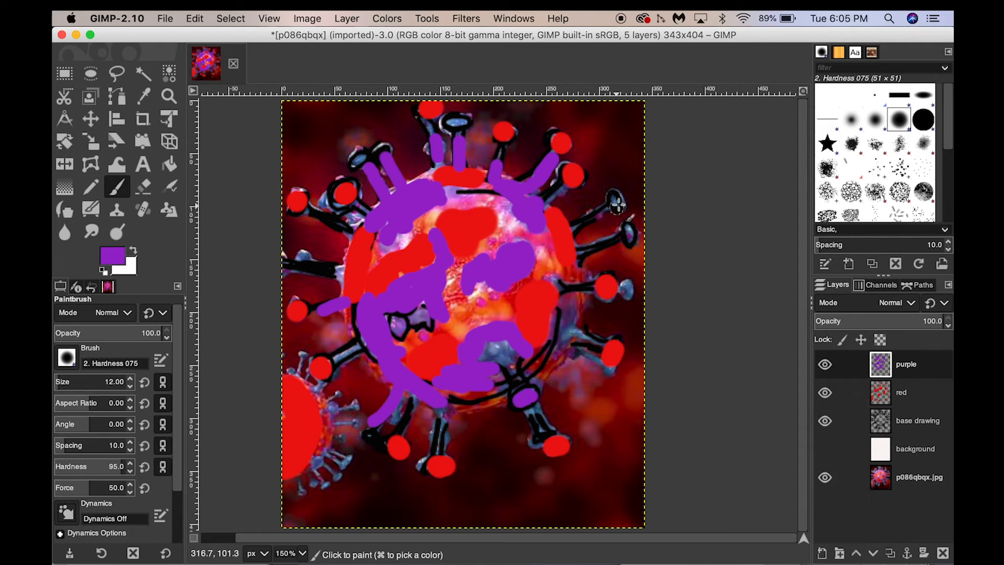
Paint a purple rim around the small virus at the image's lower-left edge, and its spikes with the brush size reduced to 7.
mouse_move(287, 372)
mouse_down()
mouse_move(316, 419)
mouse_move(304, 389)
mouse_move(318, 439)
mouse_move(318, 424)
mouse_move(301, 460)
mouse_up()
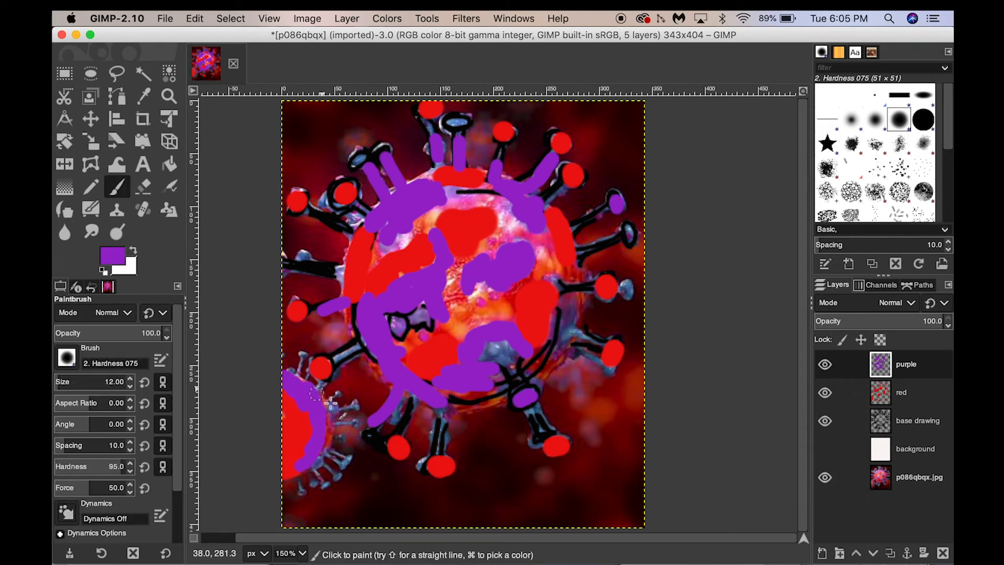
key(bracketleft)
key(bracketleft)
key(bracketleft)
key(bracketleft)
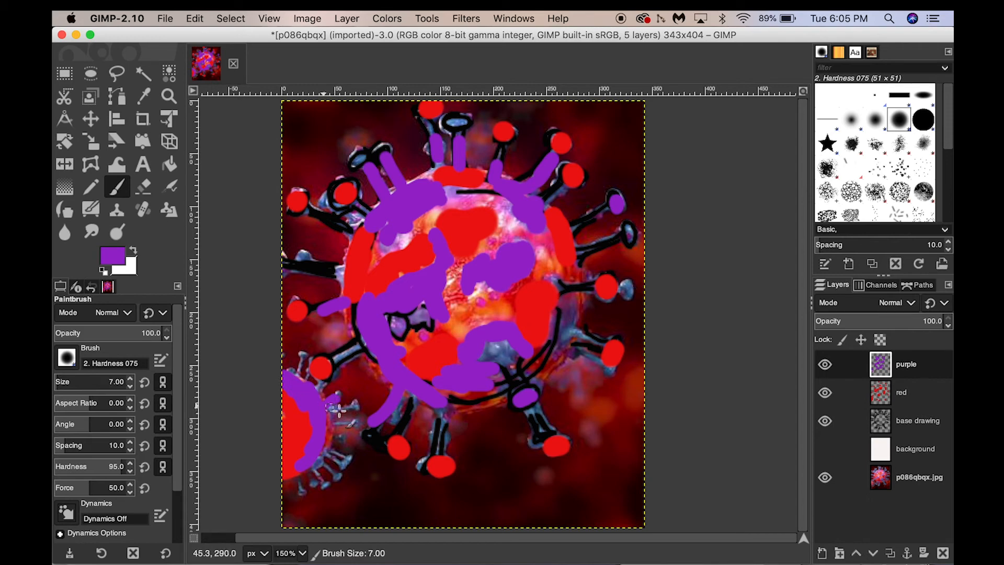
drag(331, 412, 345, 410)
mouse_move(333, 451)
mouse_down()
mouse_move(343, 464)
mouse_move(335, 472)
mouse_up()
key(shift+c)
key(p)
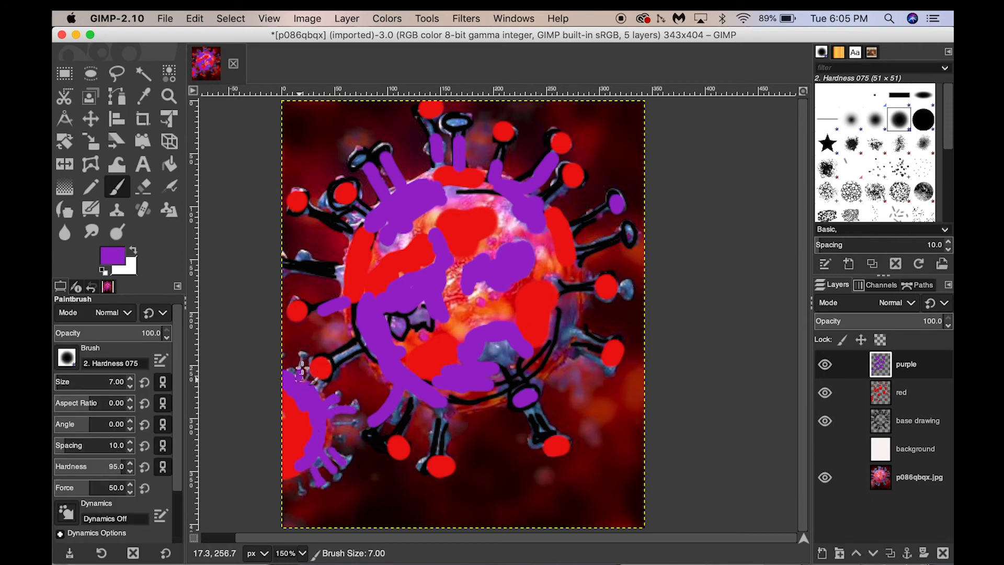
key(shift+c)
key(p)
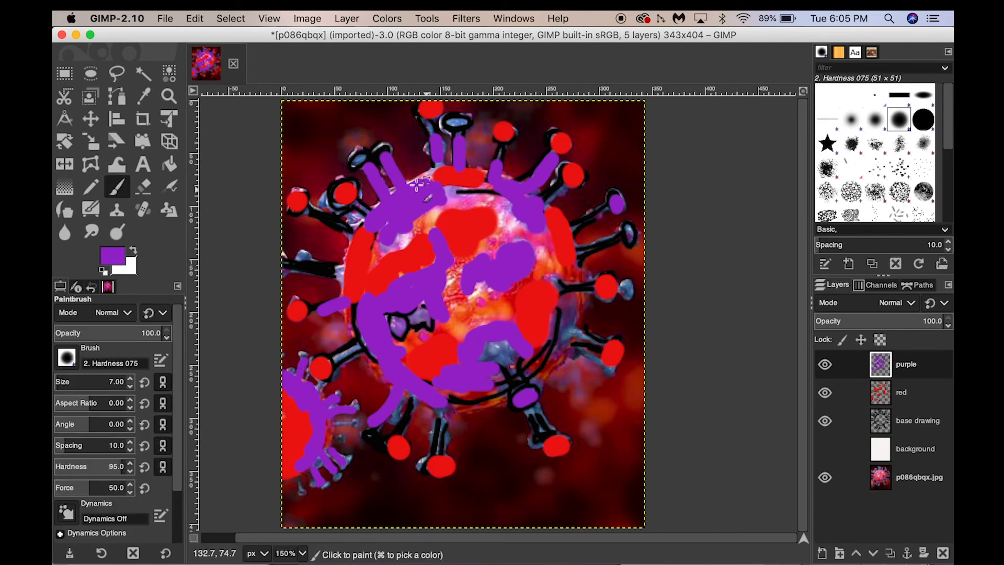
Paint purple strokes along the main body's upper-left, bottom and lower-right edges and at the base of a left spike.
drag(433, 171, 413, 185)
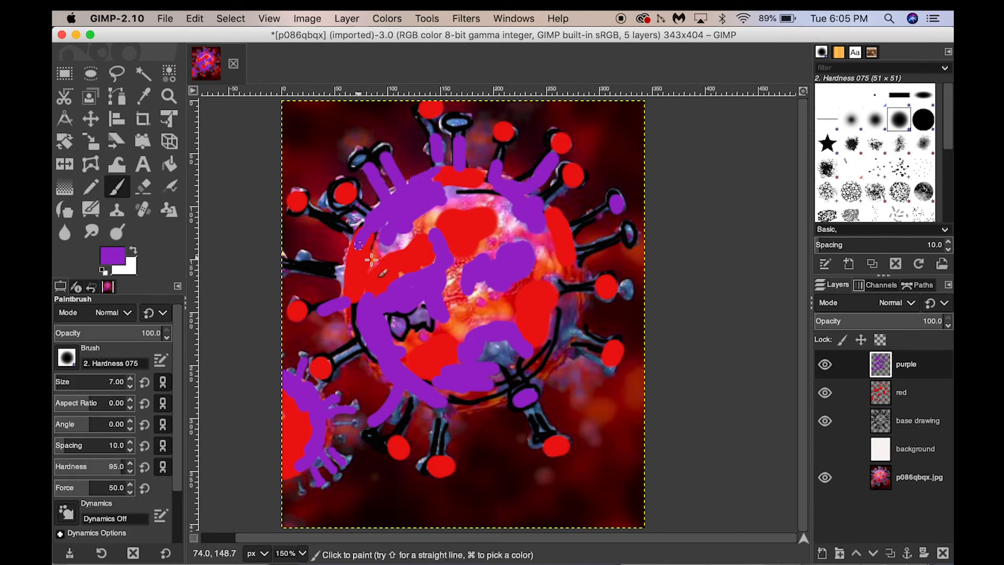
drag(348, 273, 337, 271)
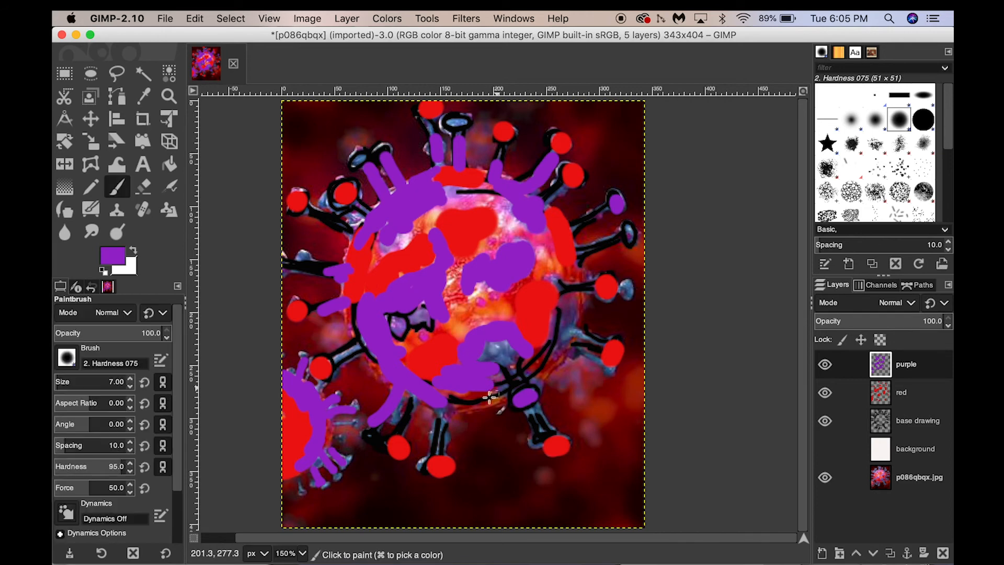
drag(442, 397, 509, 409)
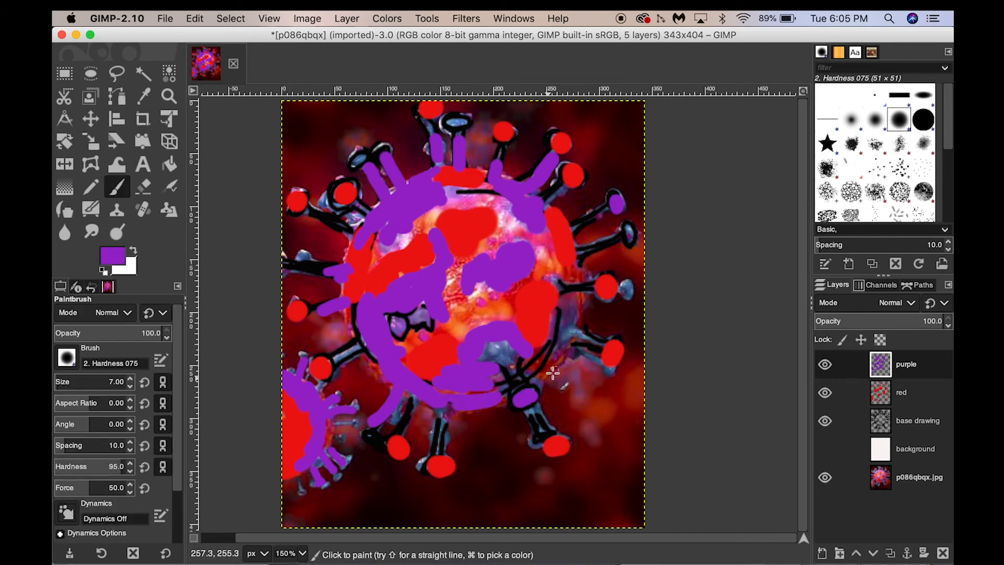
mouse_move(544, 374)
mouse_down()
mouse_move(570, 311)
mouse_move(560, 317)
mouse_up()
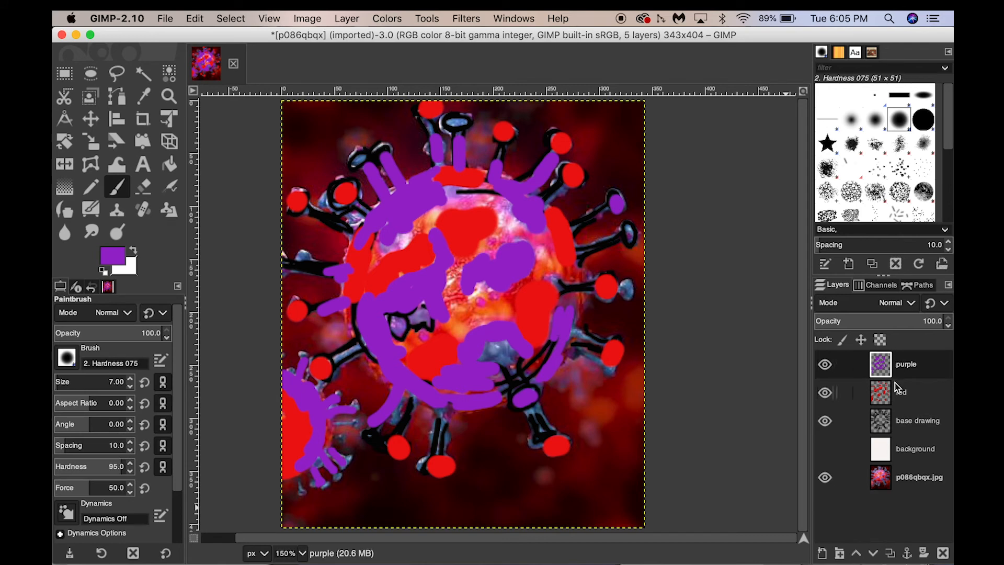
Add a transparent layer named "blue" above the purple layer.
click(822, 553)
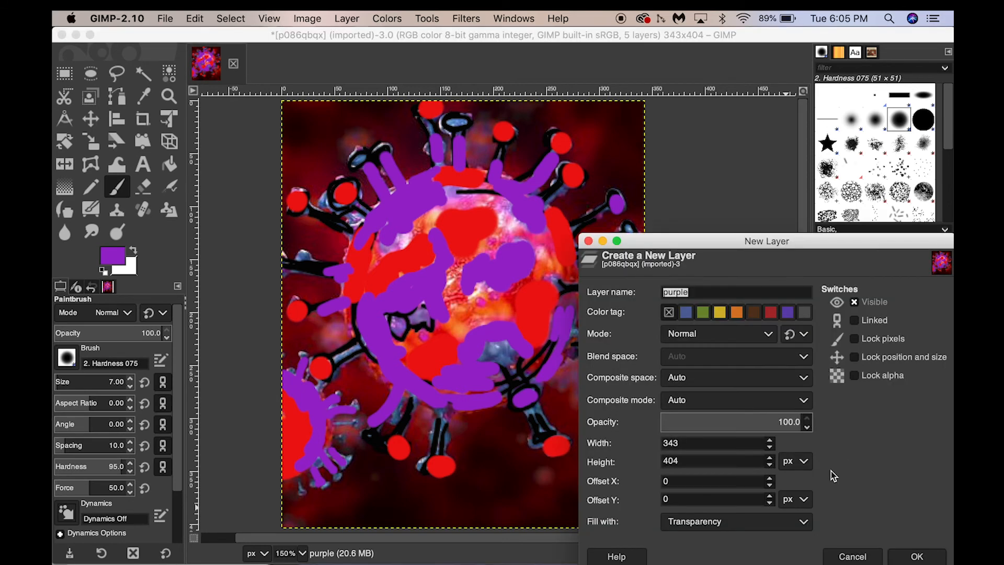
click(853, 557)
click(825, 553)
text(blue)
click(910, 559)
Set the foreground colour to turquoise blue 13bccc.
click(113, 257)
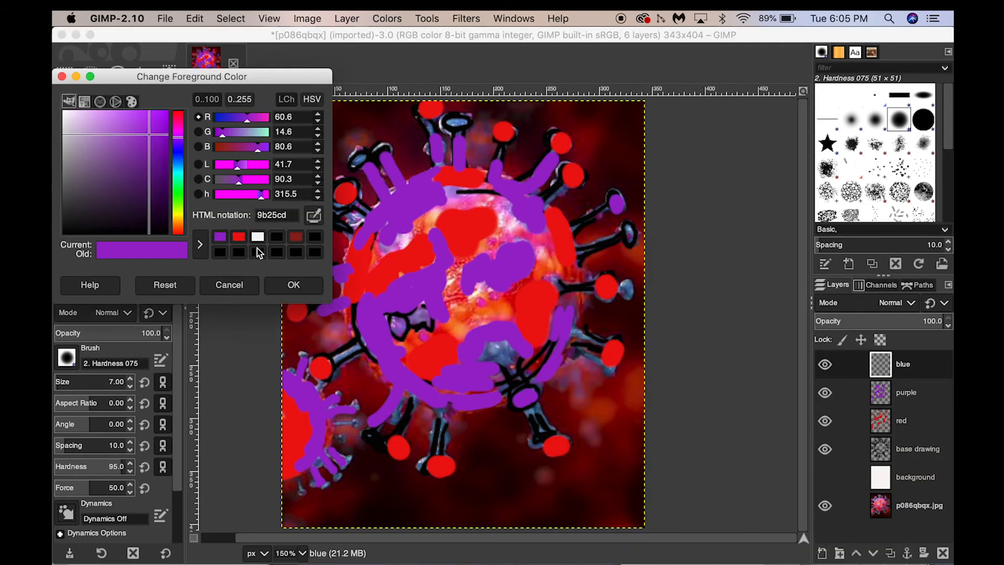
click(172, 153)
click(132, 121)
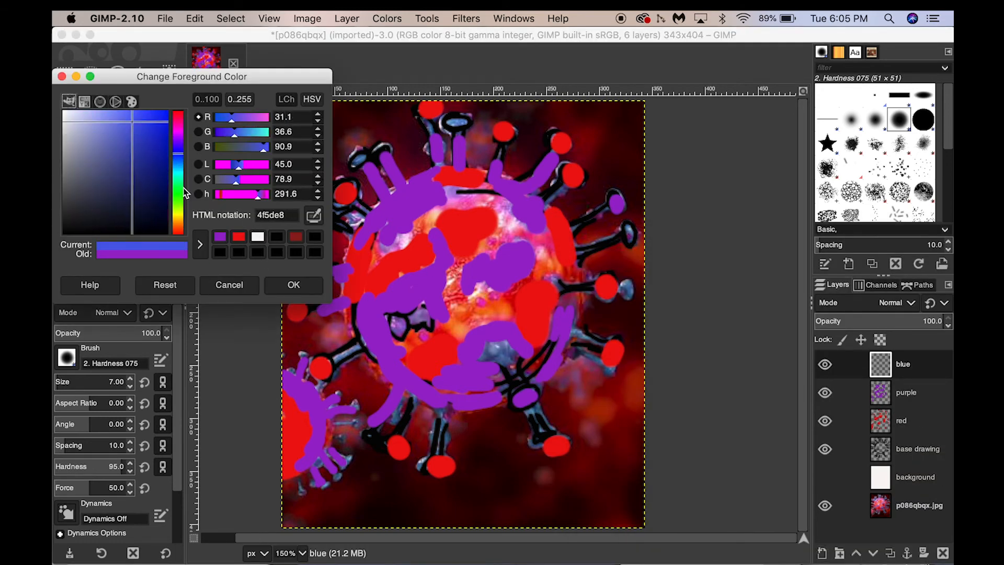
click(177, 170)
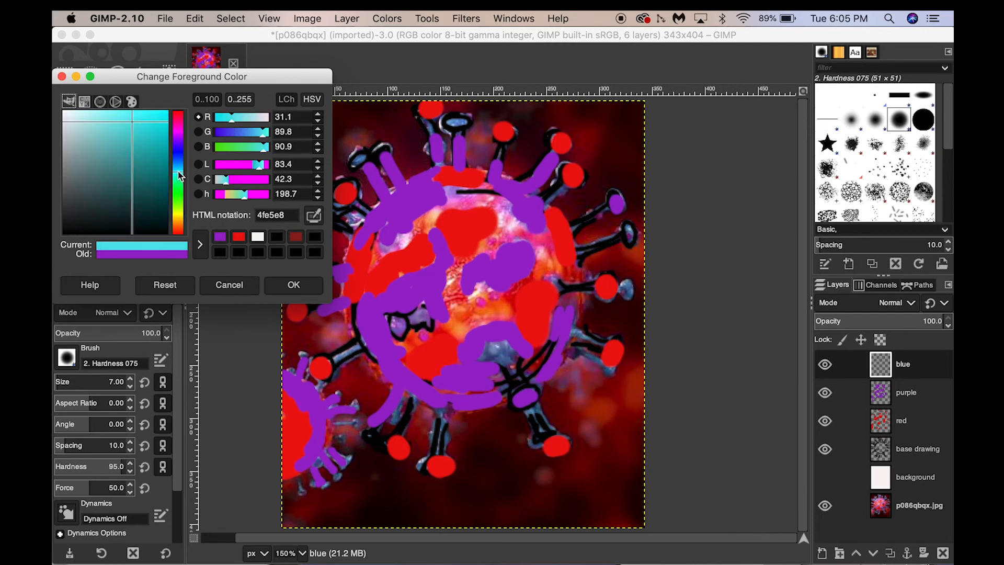
click(152, 132)
click(291, 285)
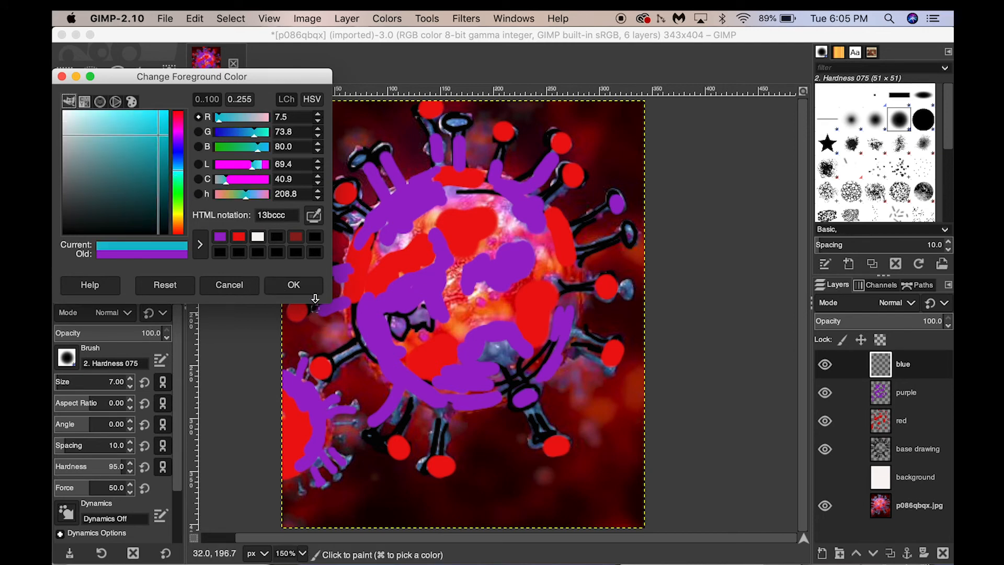
Paint blue on the body's lower-right part and on the stems and tips of two spikes on the right side.
mouse_move(502, 351)
mouse_down()
mouse_move(513, 370)
mouse_move(502, 344)
mouse_move(489, 360)
mouse_move(512, 340)
mouse_up()
drag(580, 286, 544, 300)
drag(625, 285, 627, 293)
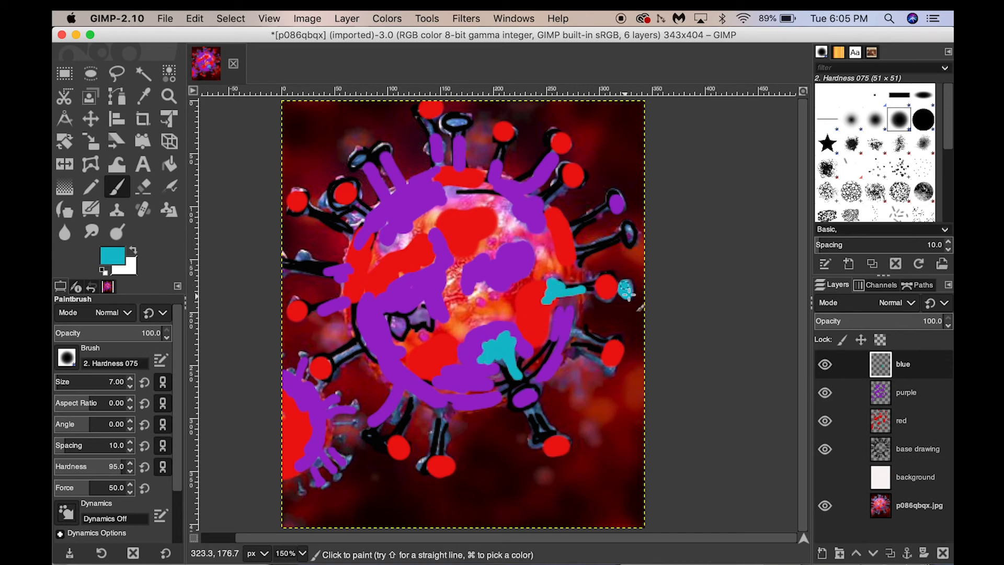
drag(628, 230, 577, 252)
Dab blue on one top and two upper-left spike tips, and paint blue on an upper-left and a lower-left spike stem.
drag(444, 125, 450, 125)
drag(356, 162, 362, 157)
drag(363, 210, 372, 217)
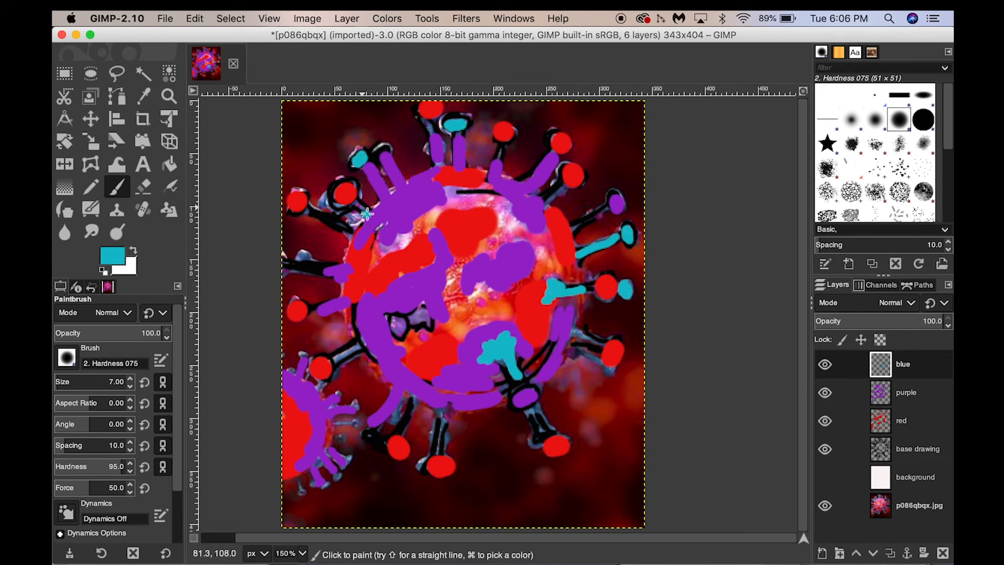
drag(384, 147, 376, 157)
drag(361, 345, 335, 360)
drag(334, 360, 356, 347)
Enlarge the brush to 12 and paint blue bands across the body's upper part, its right edge and its centre.
key(bracketright)
key(bracketright)
key(bracketright)
key(bracketright)
key(bracketright)
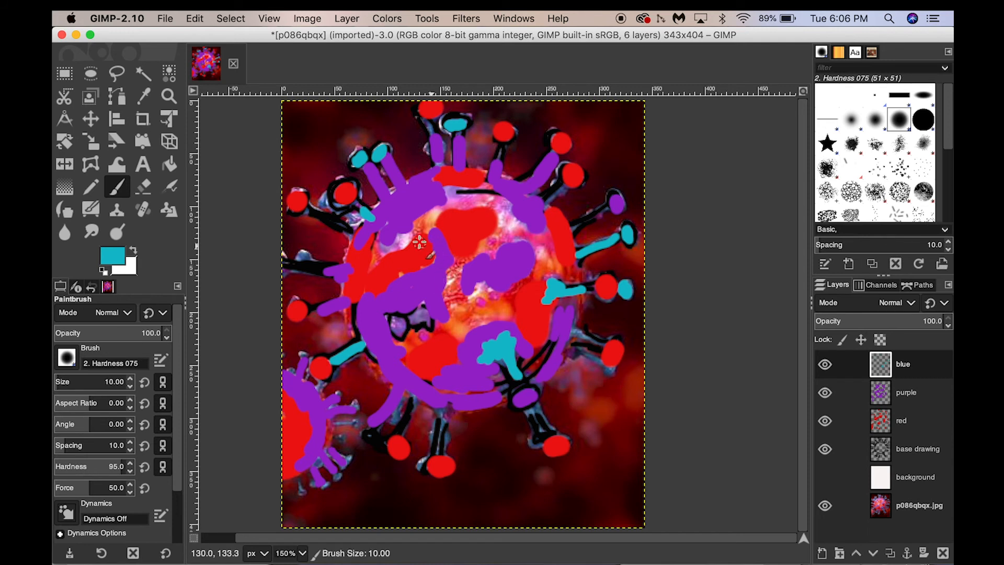
mouse_move(426, 227)
mouse_down()
mouse_move(411, 235)
mouse_move(461, 202)
mouse_move(538, 230)
mouse_move(464, 177)
mouse_move(494, 178)
mouse_up()
mouse_move(571, 314)
mouse_down()
mouse_move(580, 293)
mouse_move(541, 246)
mouse_move(504, 308)
mouse_move(450, 309)
mouse_move(441, 322)
mouse_up()
key(shift+c)
key(p)
Paint blue along the body's left edge, inside the small virus, and on the spike tip at the image's left border.
drag(358, 246, 349, 287)
drag(303, 427, 289, 392)
click(287, 266)
key(shift+c)
key(p)
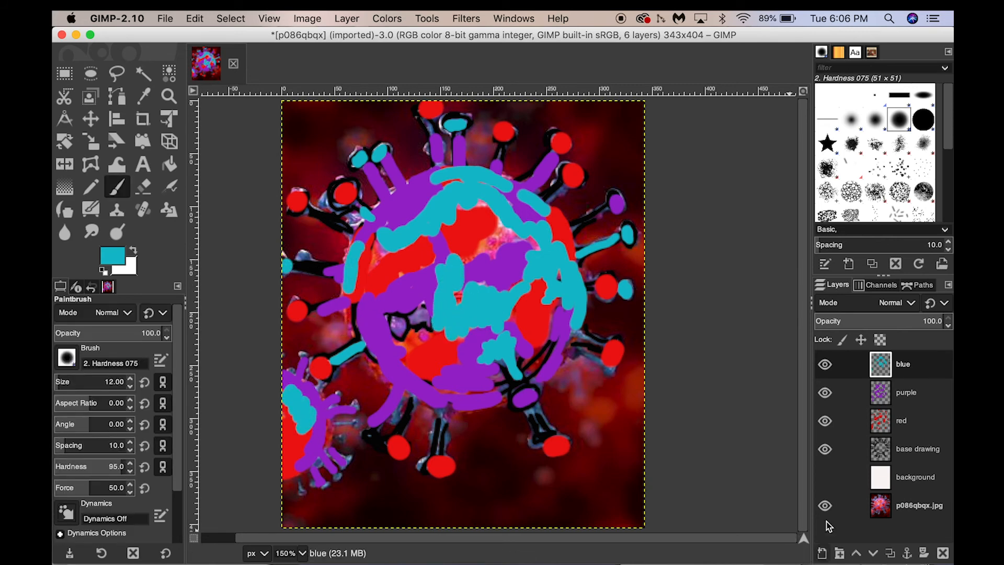
Show and hide the background layer to examine the coloured drawing, leave it hidden and make it the active layer.
click(825, 478)
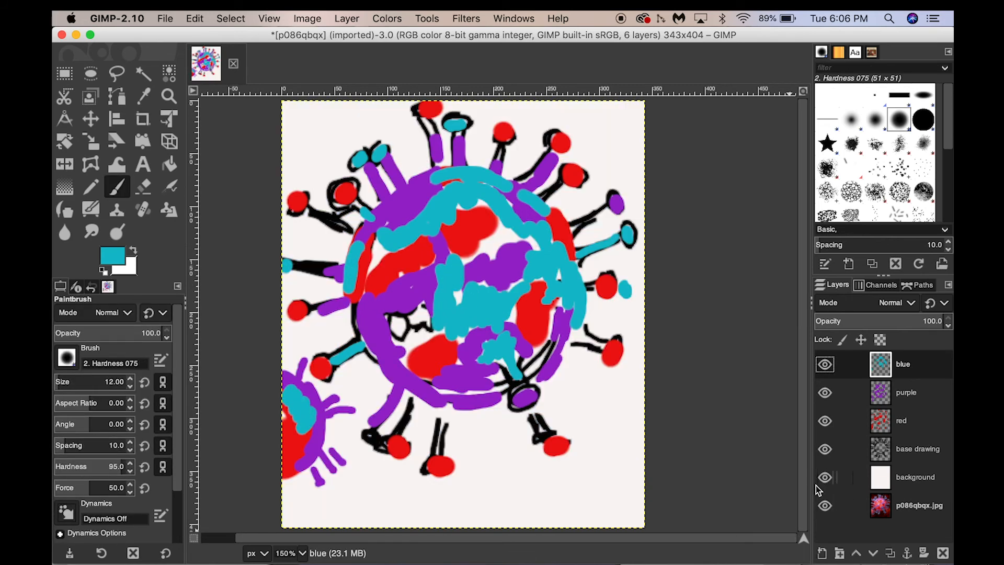
click(825, 478)
click(825, 477)
click(825, 477)
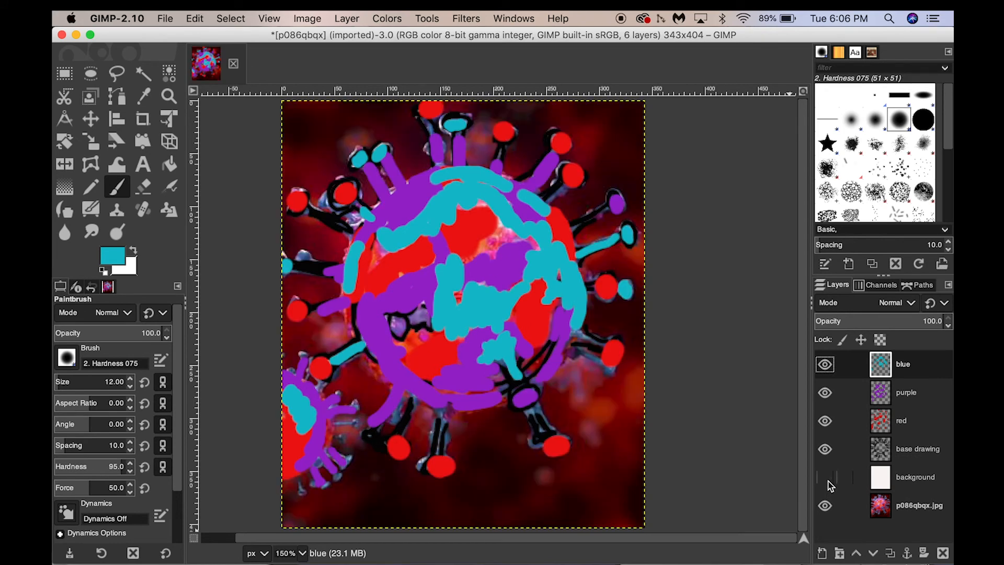
click(907, 478)
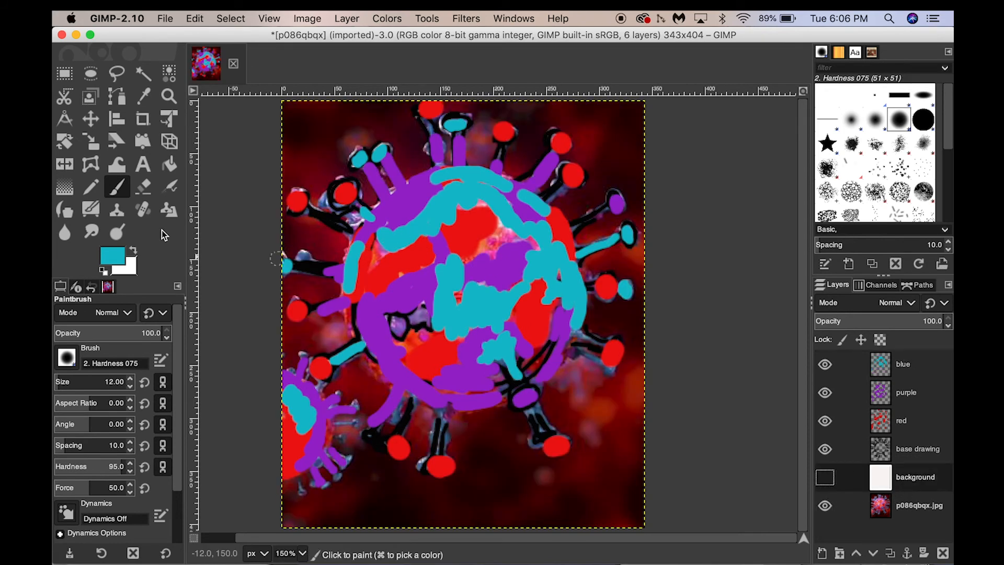
Activate the Bucket Fill tool and set the foreground colour to light green, b8f386.
click(169, 164)
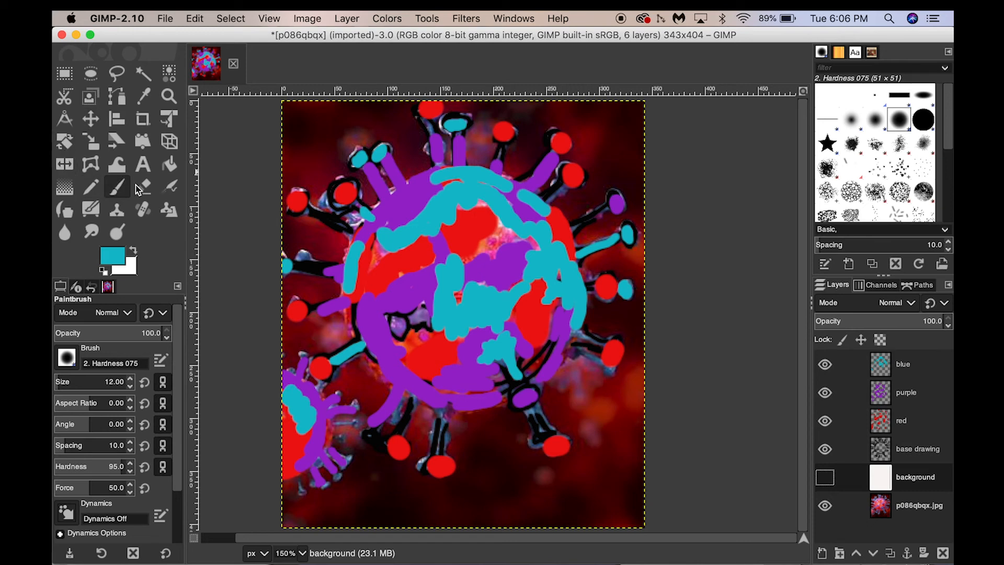
click(112, 256)
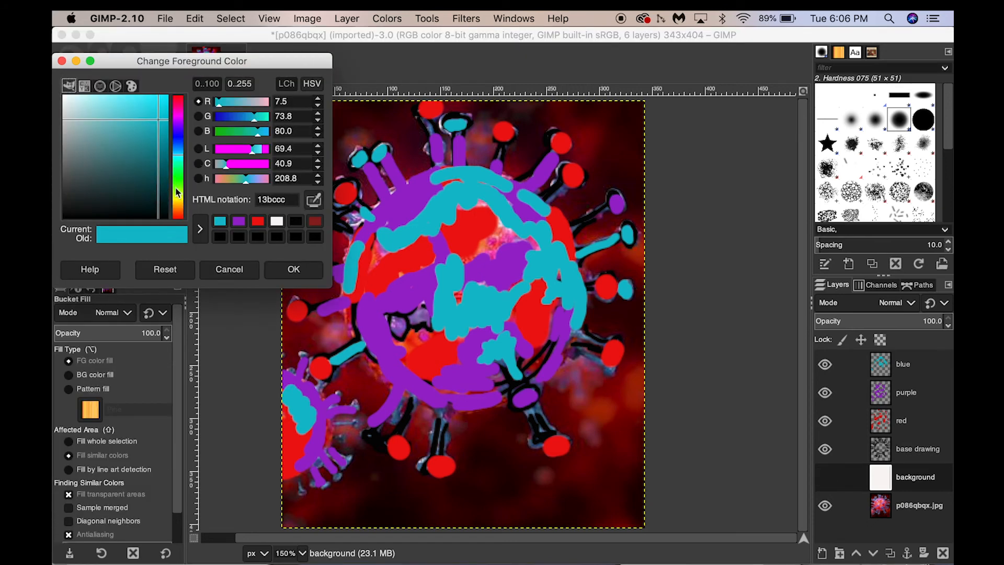
drag(180, 194, 180, 187)
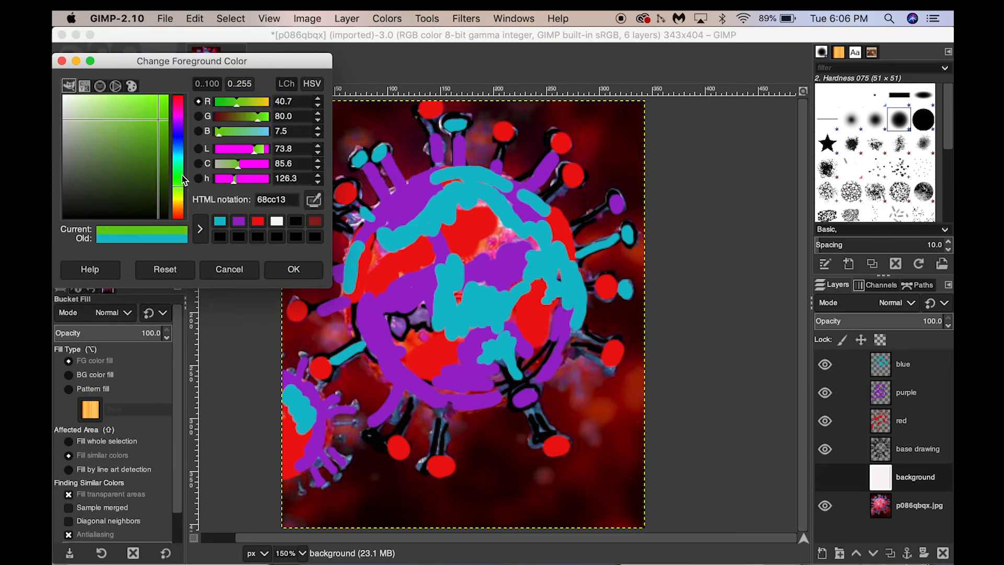
drag(133, 108, 110, 98)
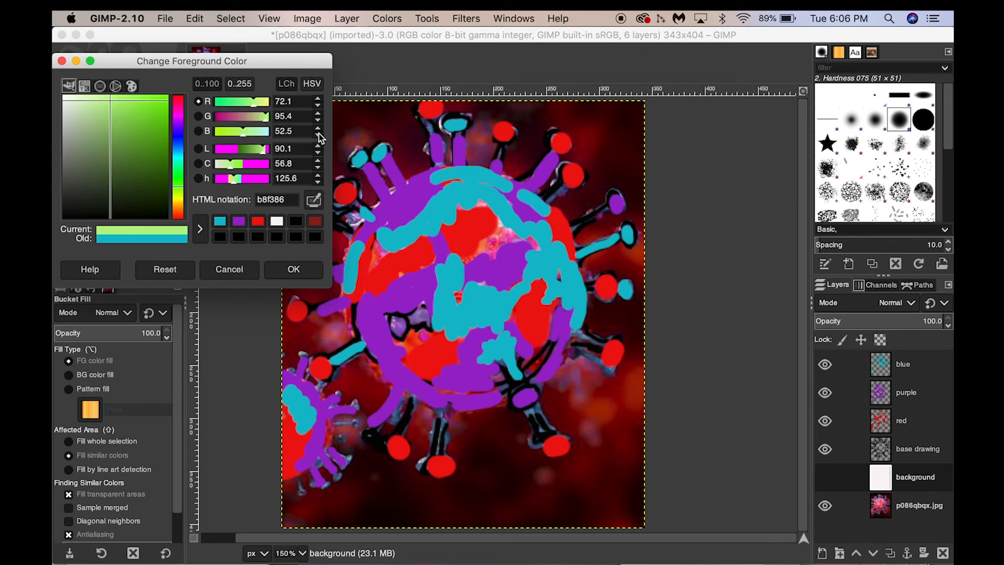
click(294, 270)
Switch to the Paintbrush and enlarge the brush size to 89.
key(shift+c)
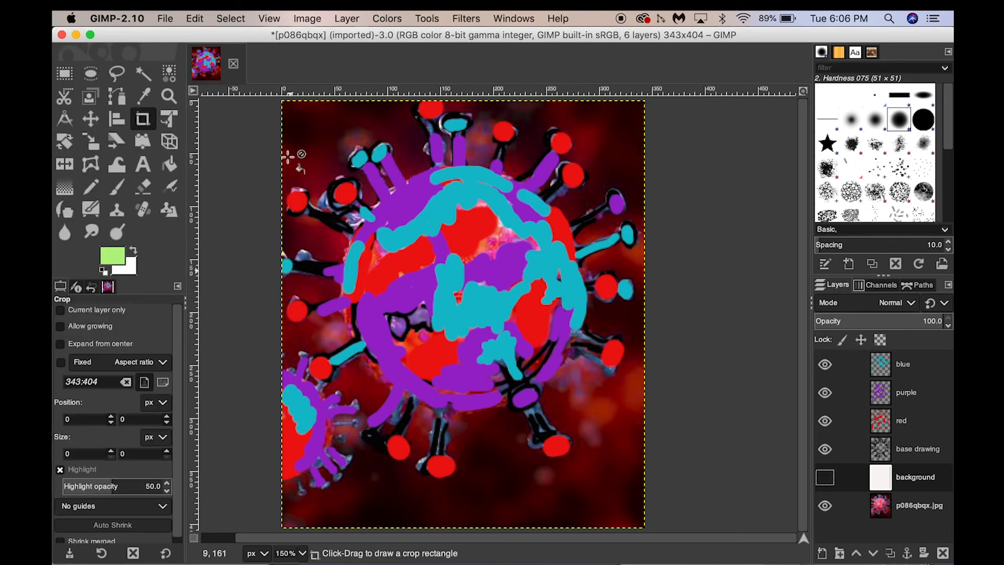
key(p)
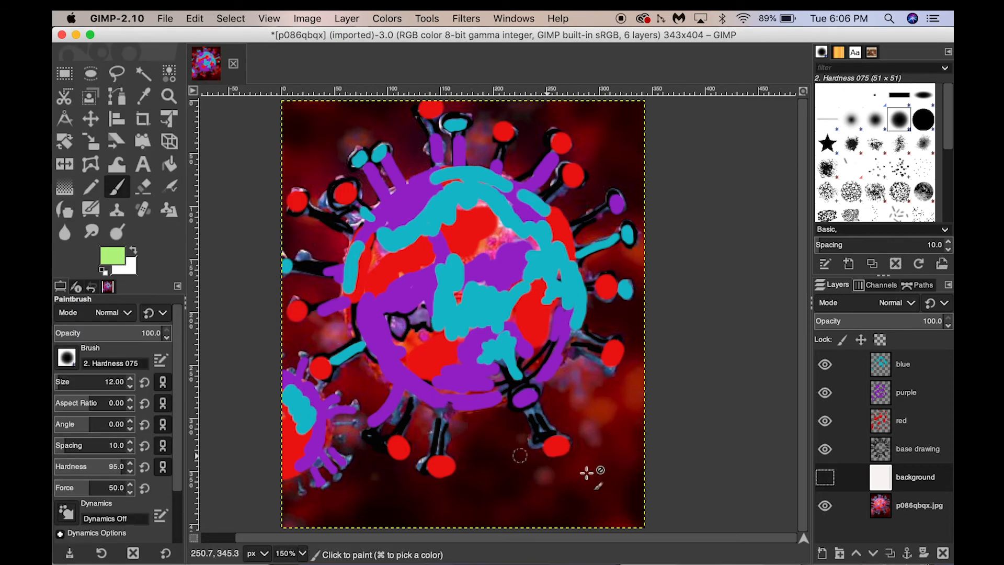
key(bracketright)
key(bracketright)
key(bracketright)
key(bracketright)
key(bracketright)
key(bracketright)
key(bracketright)
key(bracketright)
key(bracketright)
key(bracketright)
key(bracketright)
key(bracketright)
key(bracketright)
key(bracketright)
key(bracketright)
key(bracketright)
key(bracketright)
key(bracketright)
key(bracketright)
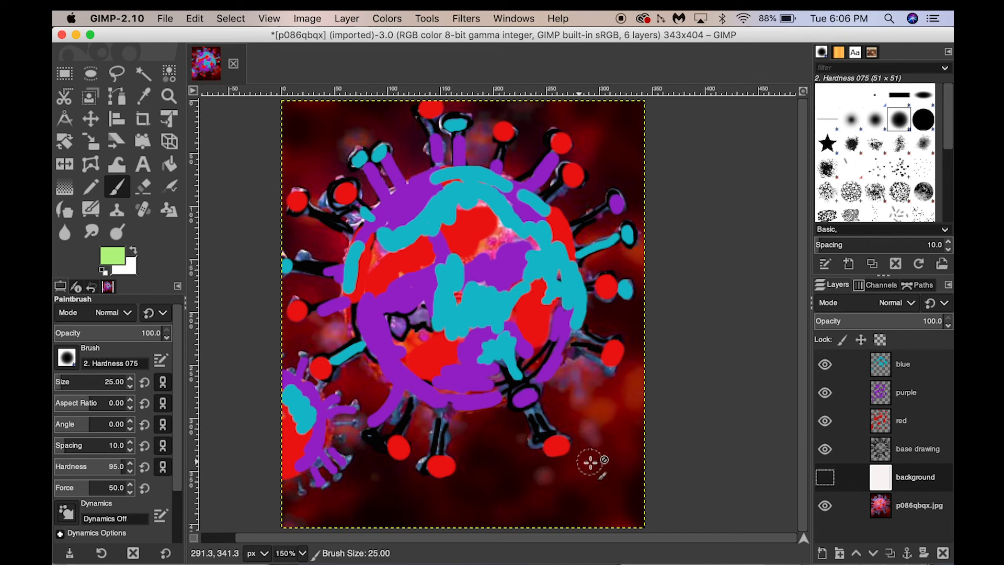
key(bracketright)
key(bracketright)
key(bracketright)
key(bracketright)
key(bracketright)
key(bracketright)
key(bracketright)
key(bracketright)
key(bracketright)
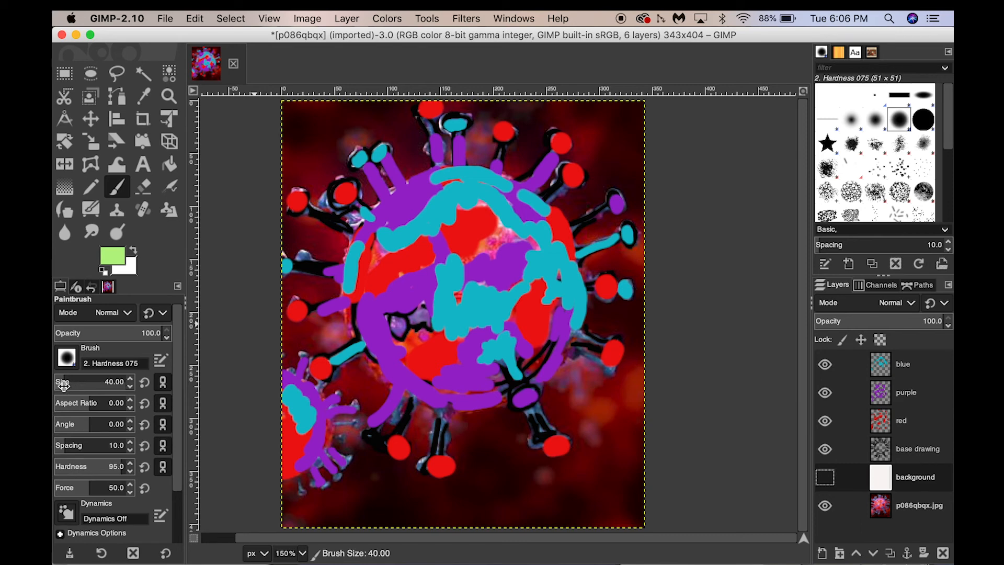
mouse_move(63, 384)
mouse_down()
mouse_move(95, 384)
mouse_move(71, 383)
mouse_up()
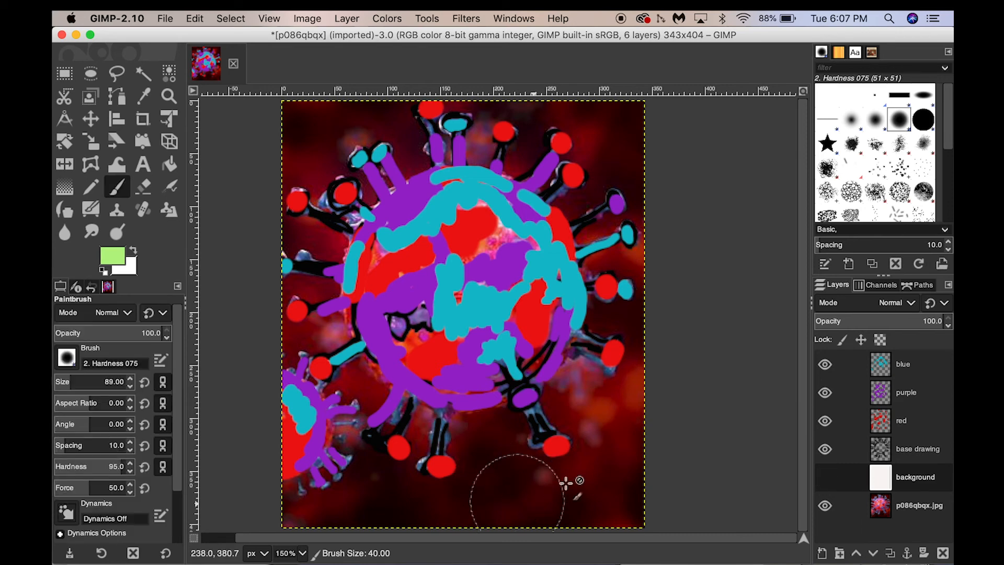
Make the background layer visible and paint it light green across the whole canvas.
click(632, 431)
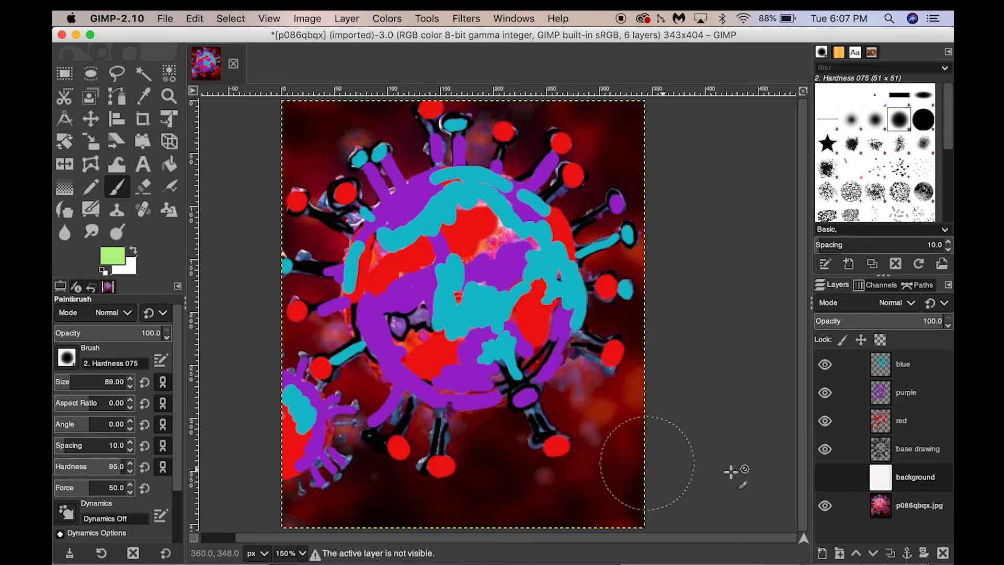
click(825, 477)
mouse_move(632, 461)
mouse_down()
mouse_move(572, 476)
mouse_move(582, 423)
mouse_move(489, 434)
mouse_move(435, 406)
mouse_move(583, 502)
mouse_move(531, 500)
mouse_move(399, 415)
mouse_move(356, 494)
mouse_move(379, 491)
mouse_move(298, 494)
mouse_move(291, 406)
mouse_move(355, 381)
mouse_move(436, 299)
mouse_move(462, 315)
mouse_move(517, 241)
mouse_move(560, 286)
mouse_move(612, 382)
mouse_move(643, 352)
mouse_move(641, 525)
mouse_move(679, 156)
mouse_move(657, 155)
mouse_move(627, 123)
mouse_move(596, 201)
mouse_move(543, 126)
mouse_move(437, 142)
mouse_move(429, 111)
mouse_move(407, 105)
mouse_move(354, 178)
mouse_move(303, 150)
mouse_move(280, 156)
mouse_move(287, 241)
mouse_move(277, 269)
mouse_move(302, 296)
mouse_move(351, 272)
mouse_move(333, 234)
mouse_move(297, 264)
mouse_up()
key(shift+c)
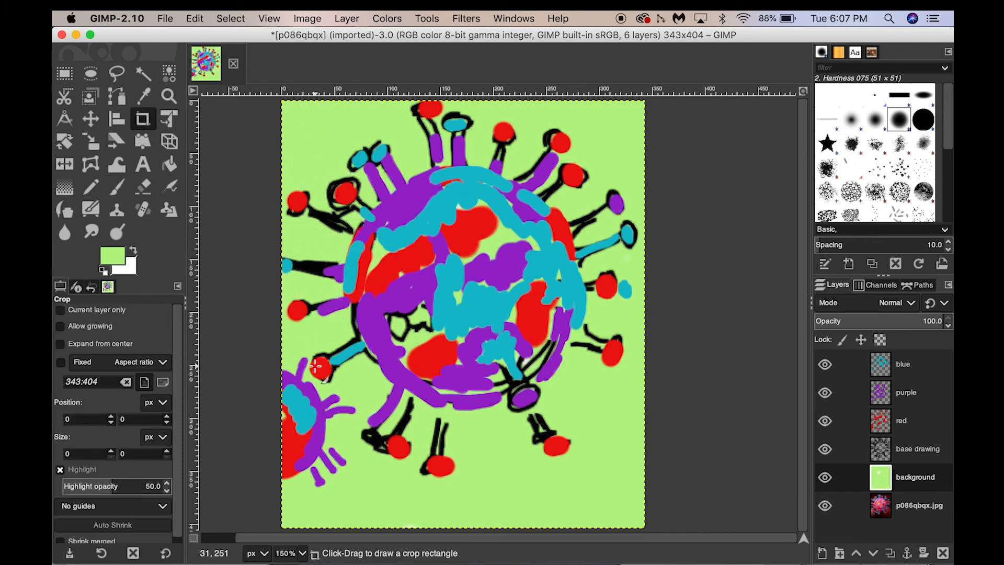
key(p)
key(shift+c)
key(p)
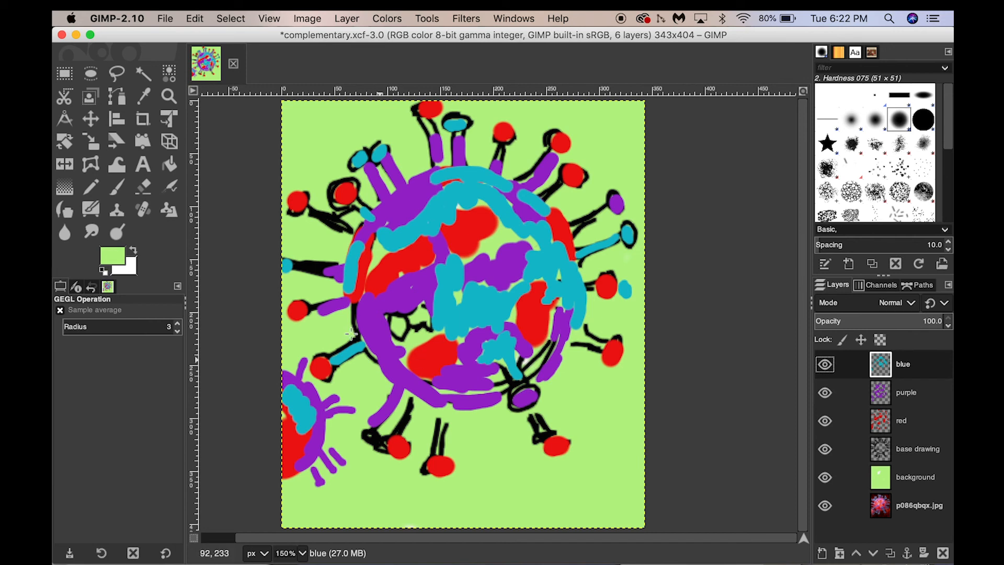
Move the base drawing layer above the blue layer, to the top of the layer stack.
click(914, 450)
drag(914, 451, 914, 438)
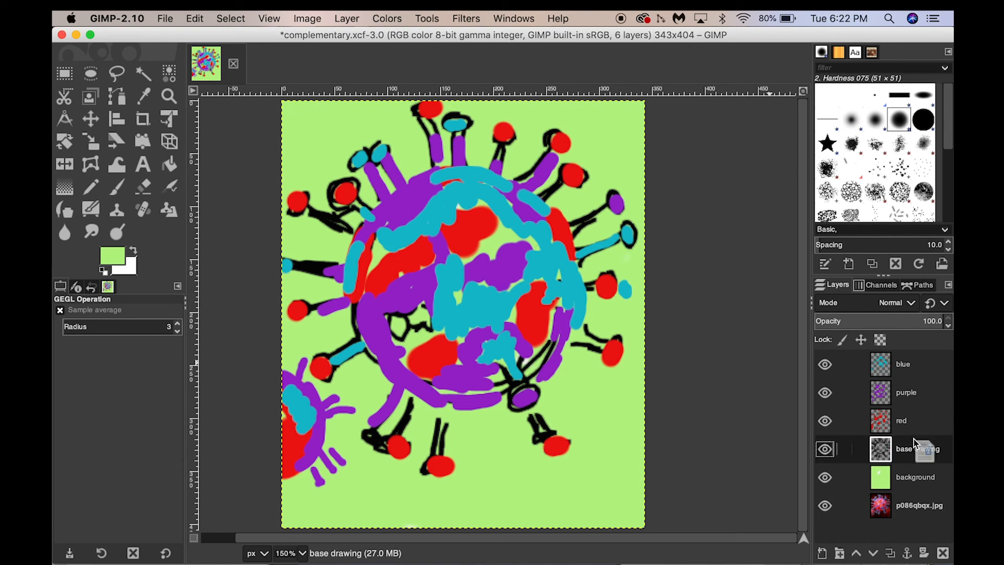
drag(908, 365, 915, 362)
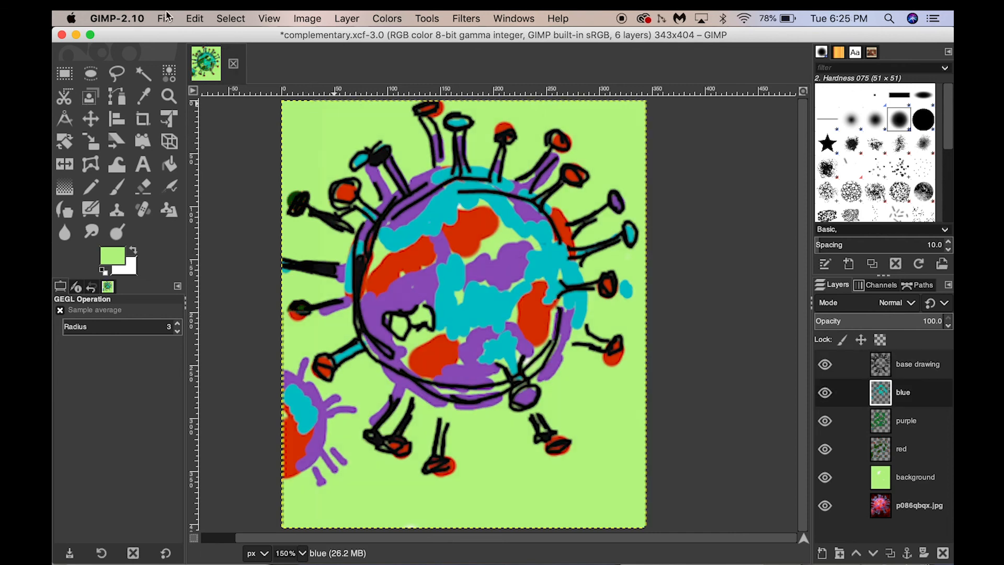
Start exporting the image with the name analogous and the JPEG image file type.
click(166, 18)
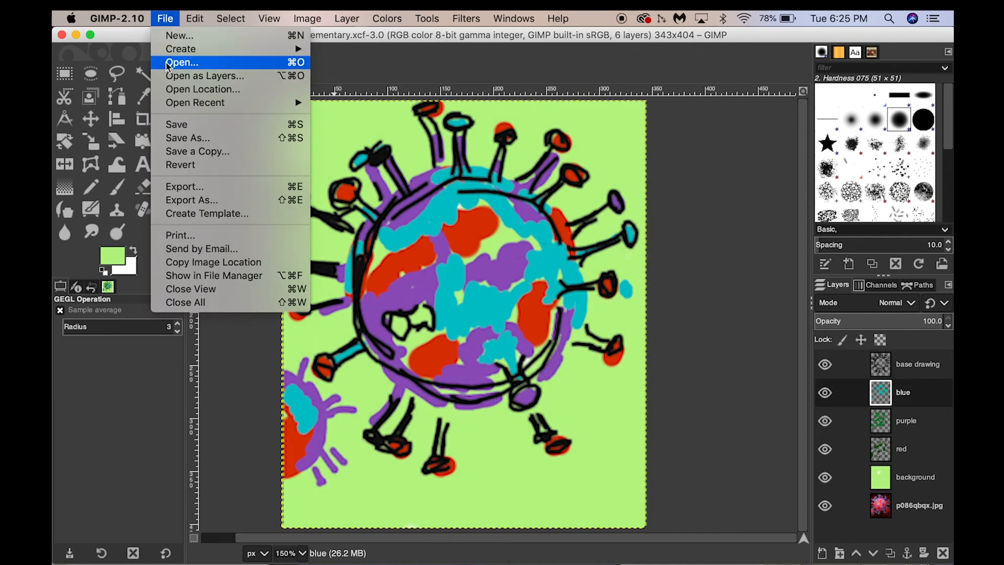
click(173, 187)
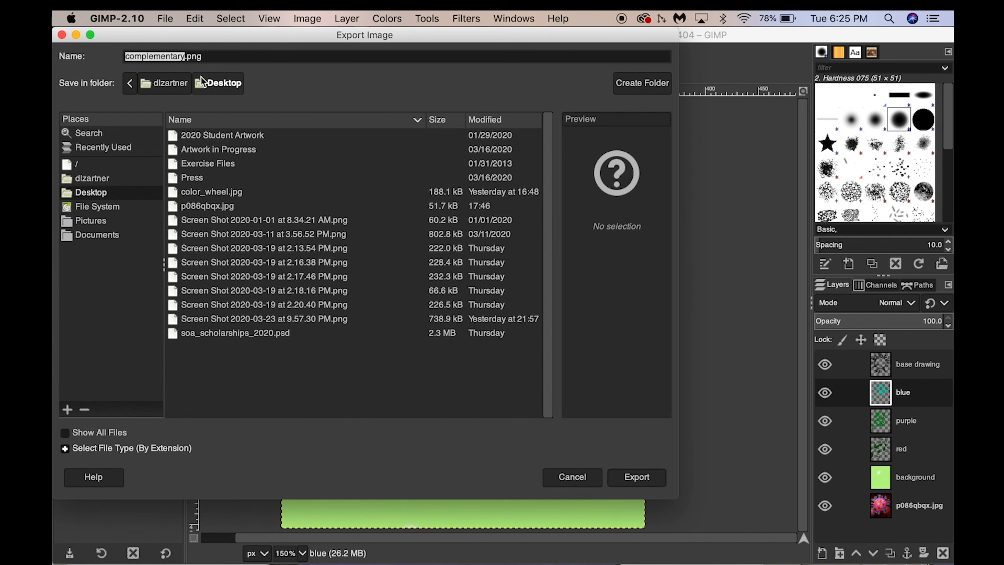
text(analogous)
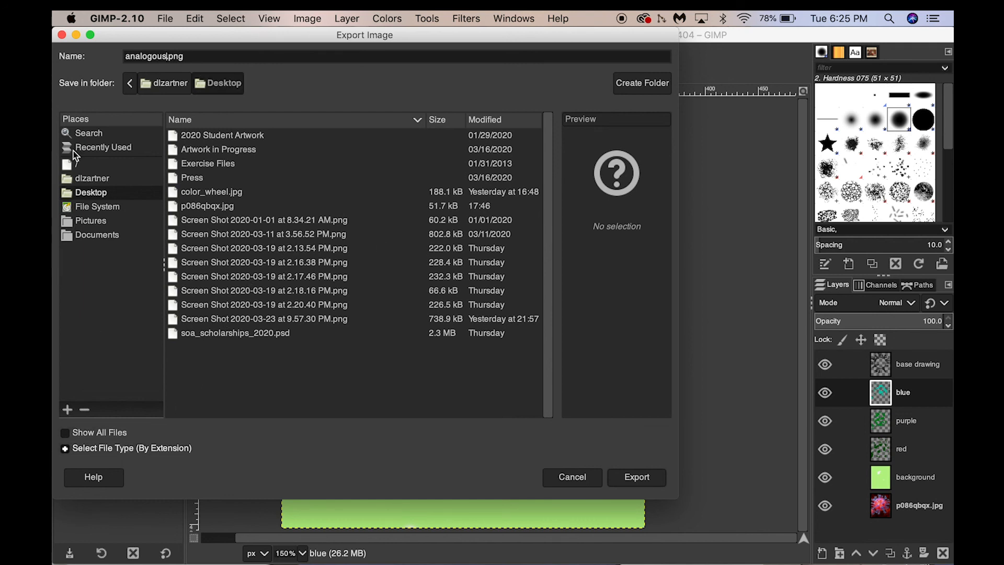
click(124, 448)
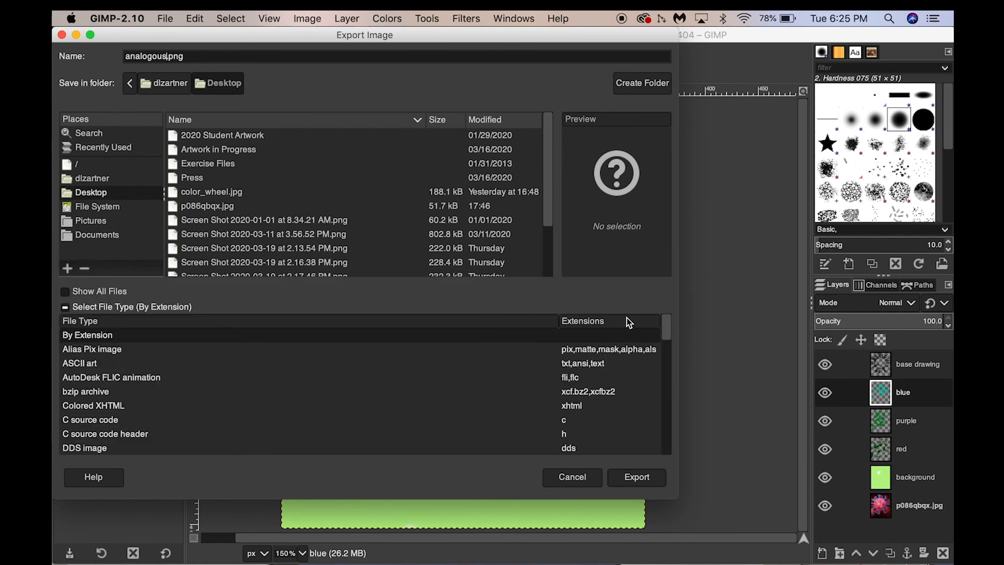
drag(664, 331, 666, 380)
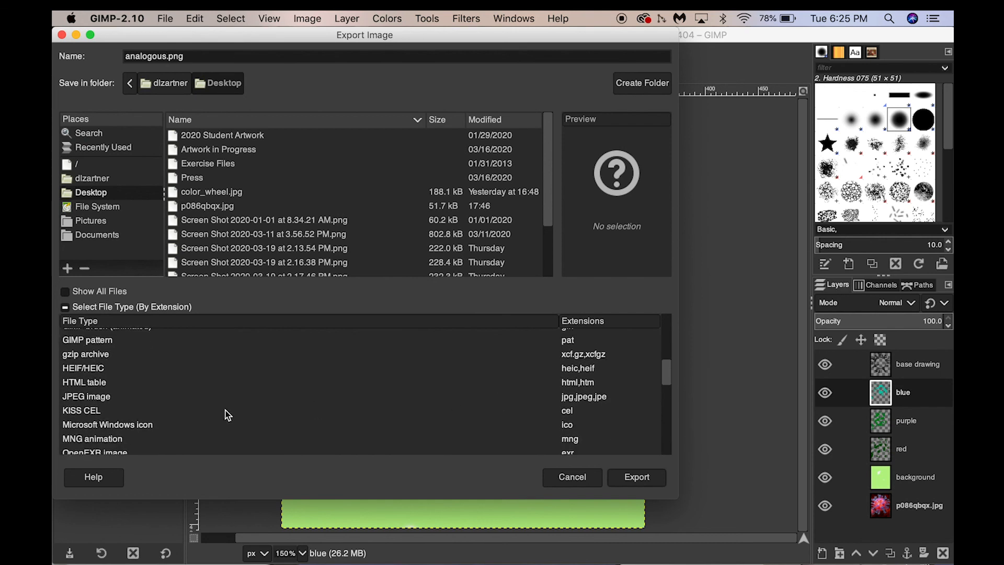
click(107, 399)
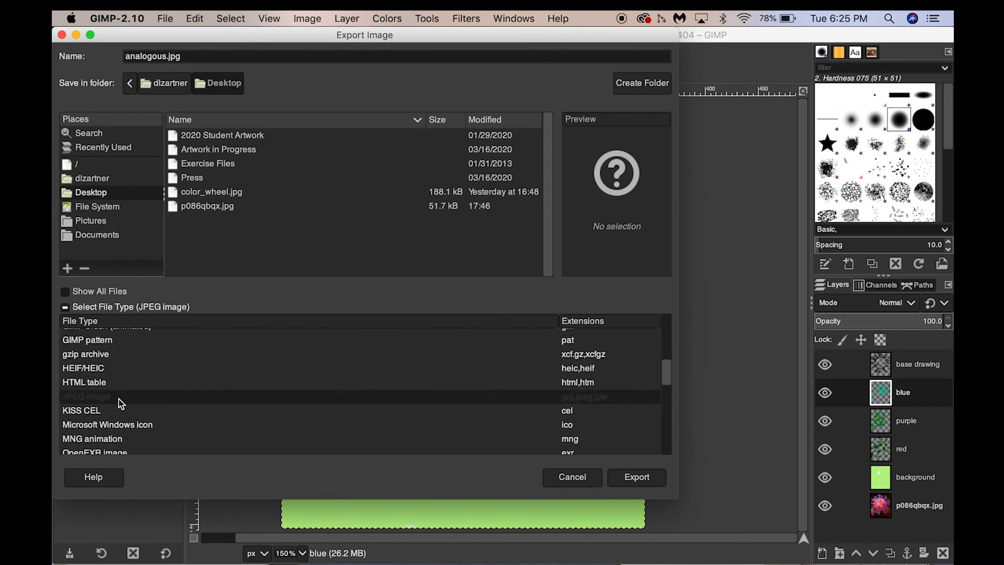
click(630, 480)
Raise the JPEG quality to the maximum and export the image.
mouse_move(609, 563)
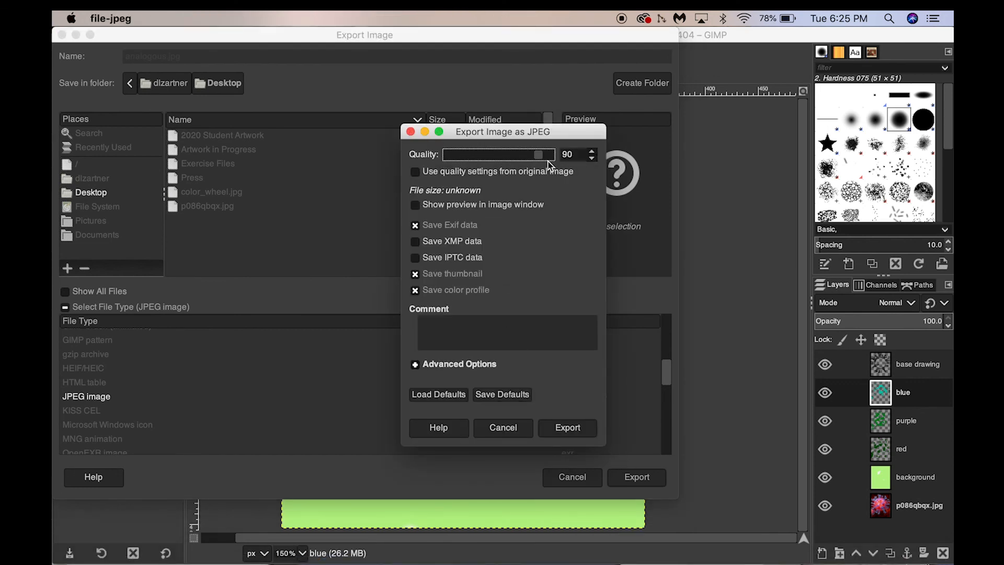
drag(539, 158, 558, 159)
click(413, 270)
click(413, 271)
click(564, 428)
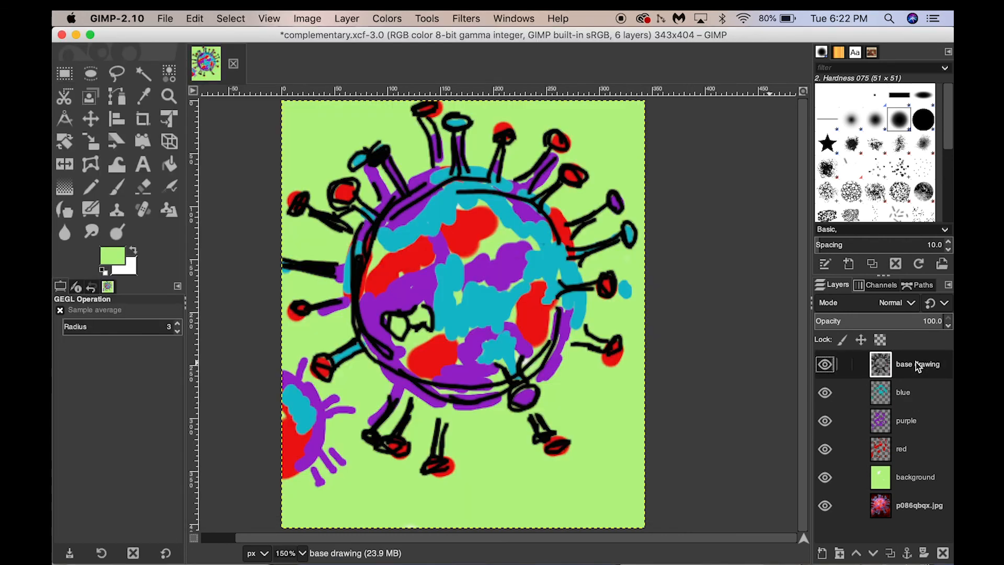